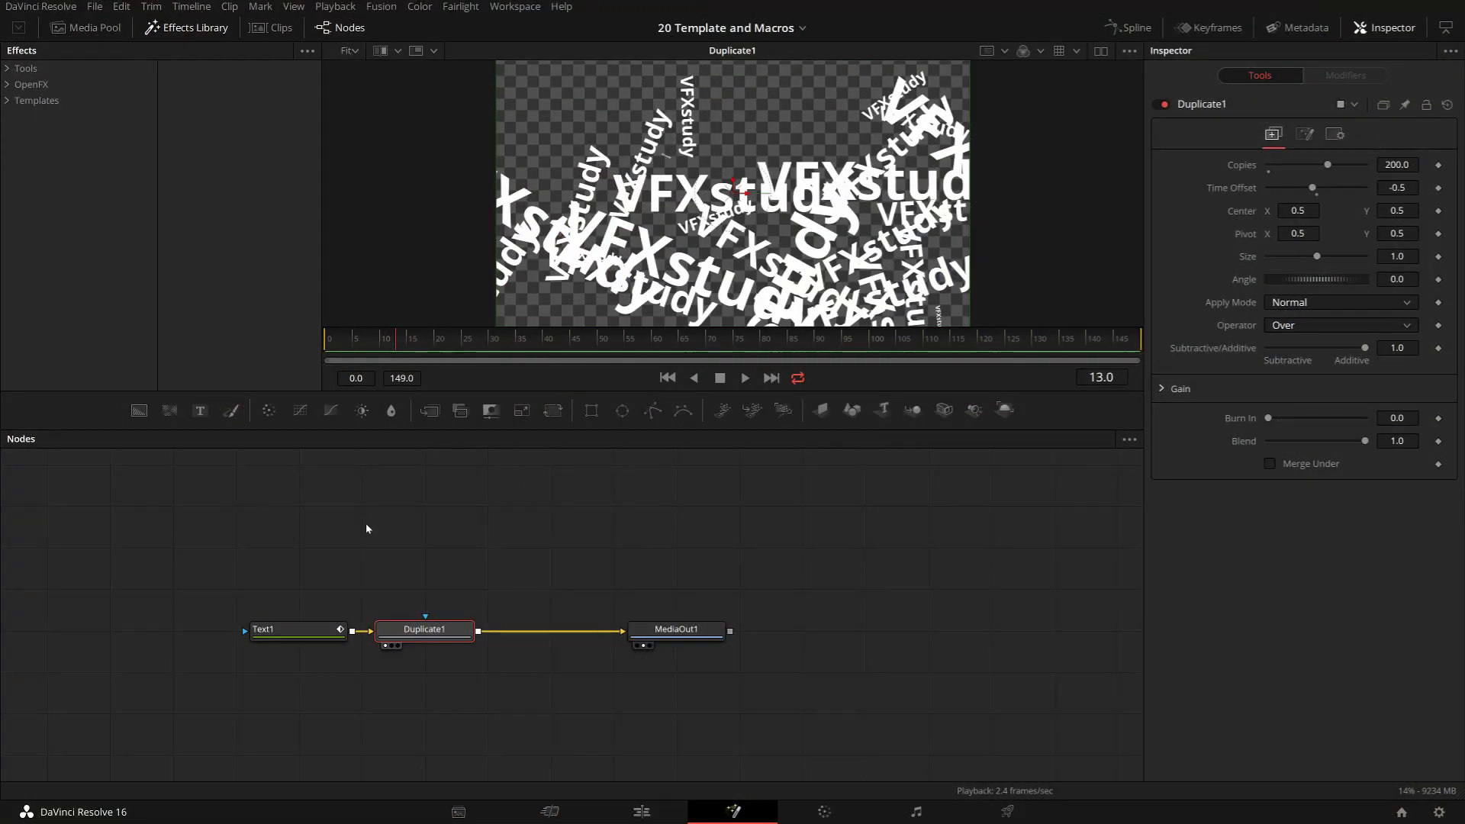
View Text1 alone and scrub frames 0–10 to check its Size growing from 0 to 0.185.
click(297, 629)
key(1)
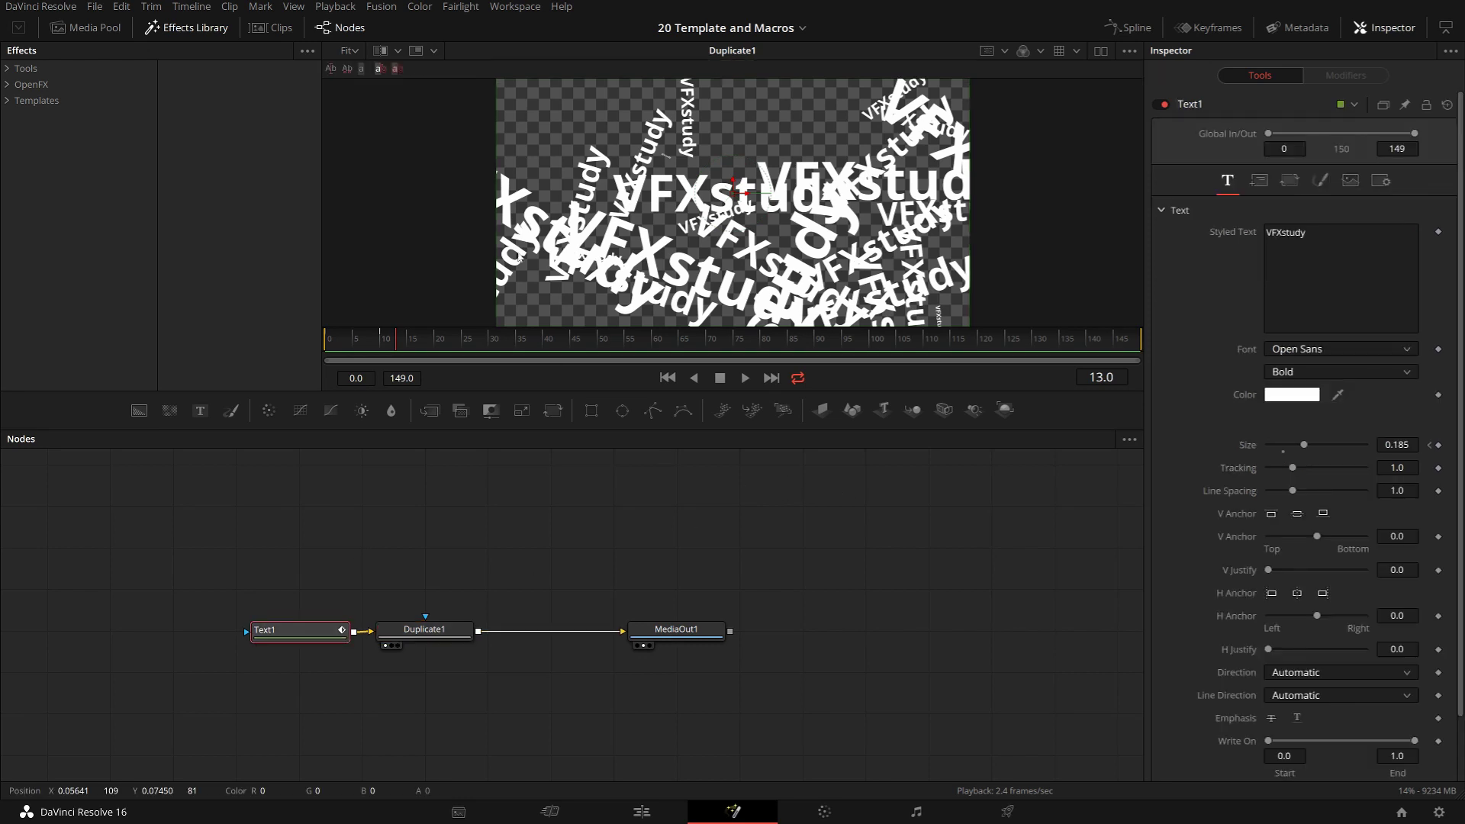
mouse_move(366, 341)
mouse_down()
mouse_move(322, 343)
mouse_move(379, 347)
mouse_up()
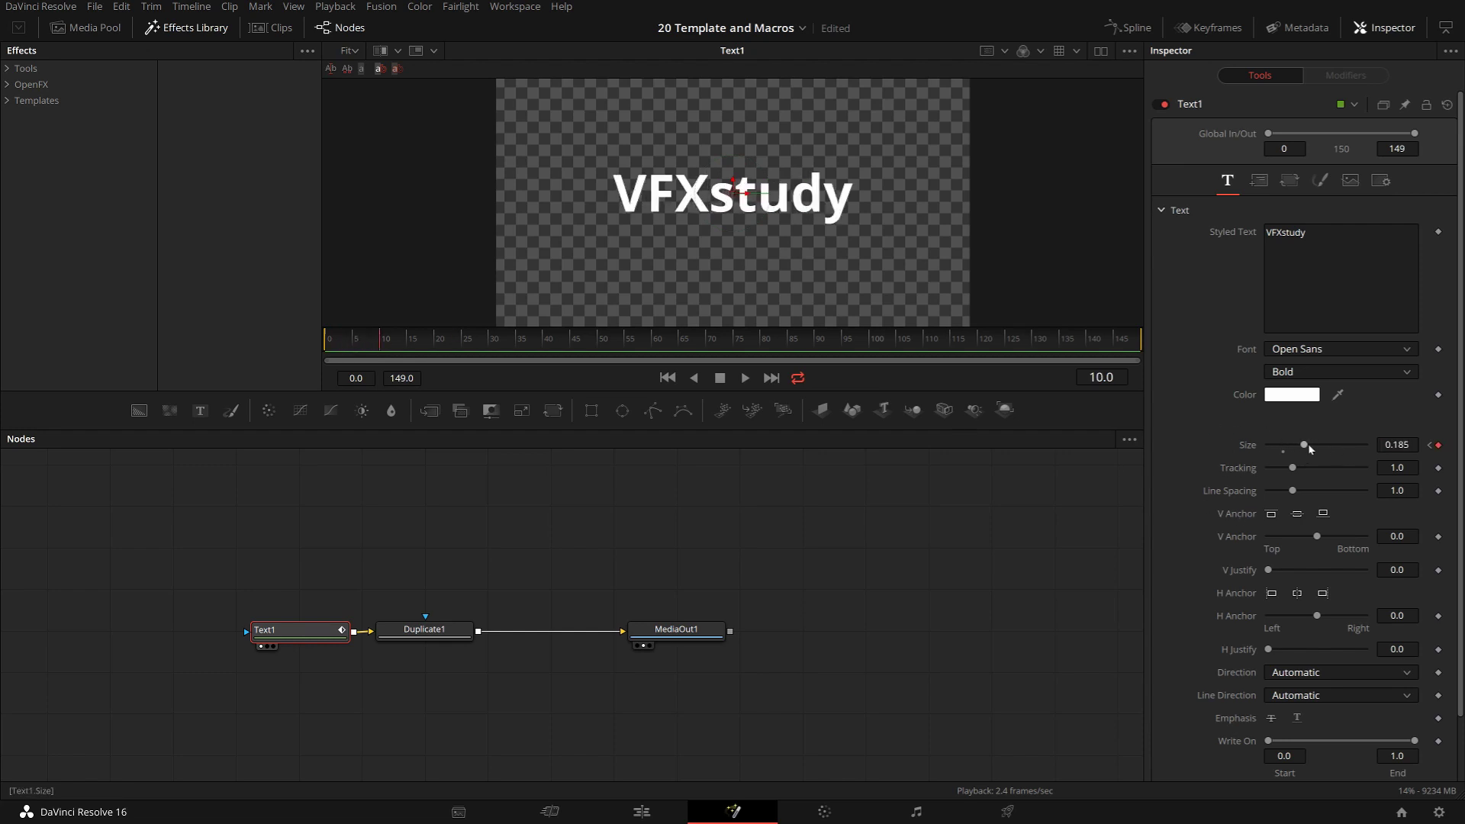
mouse_move(380, 344)
mouse_down()
mouse_move(328, 343)
mouse_move(1037, 344)
mouse_move(262, 361)
mouse_move(386, 358)
mouse_up()
click(446, 638)
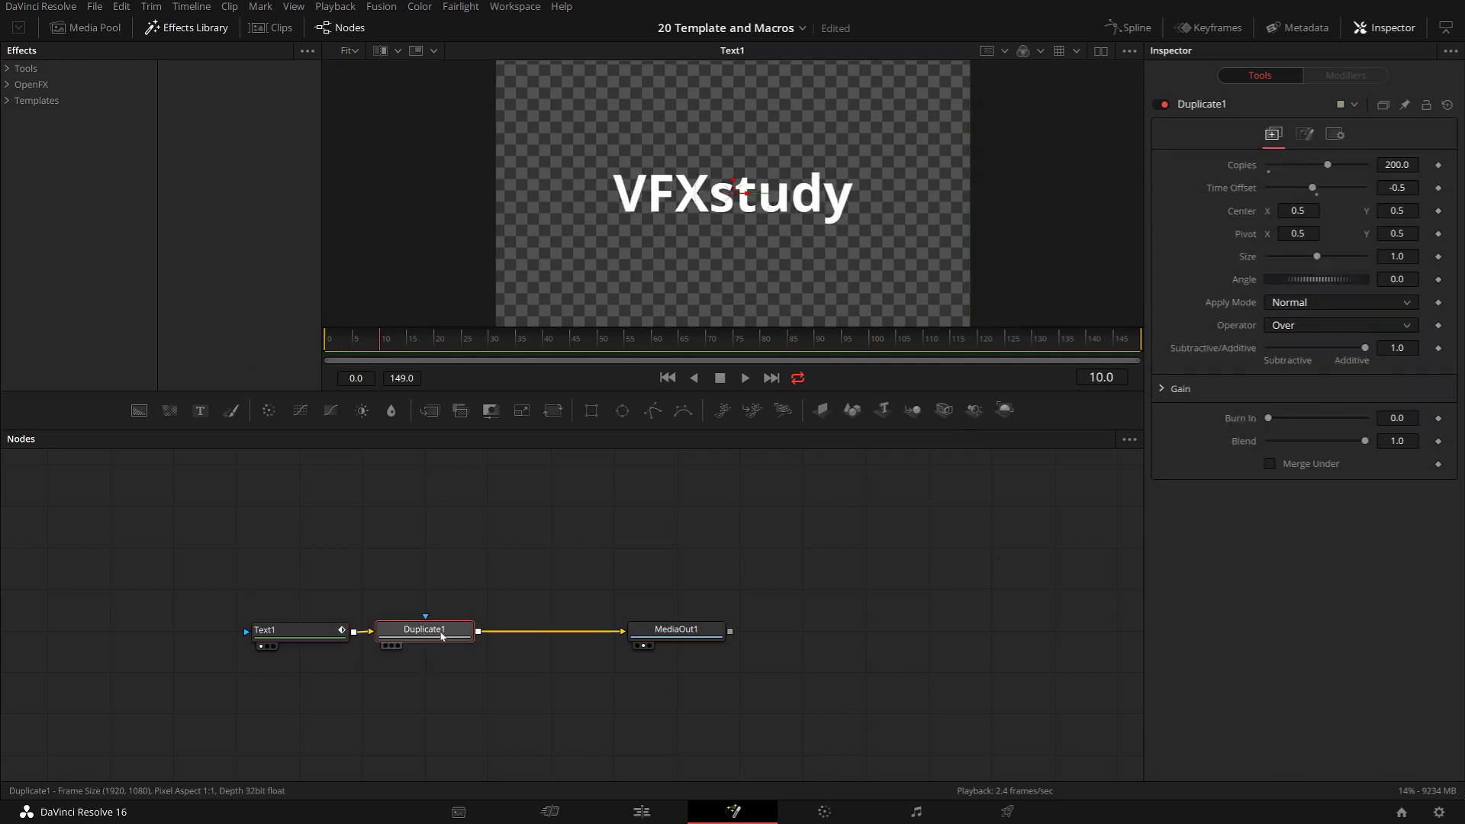
View Duplicate1's output and scrub forward from frame 0 to see the staggered VFXstudy copies.
key(1)
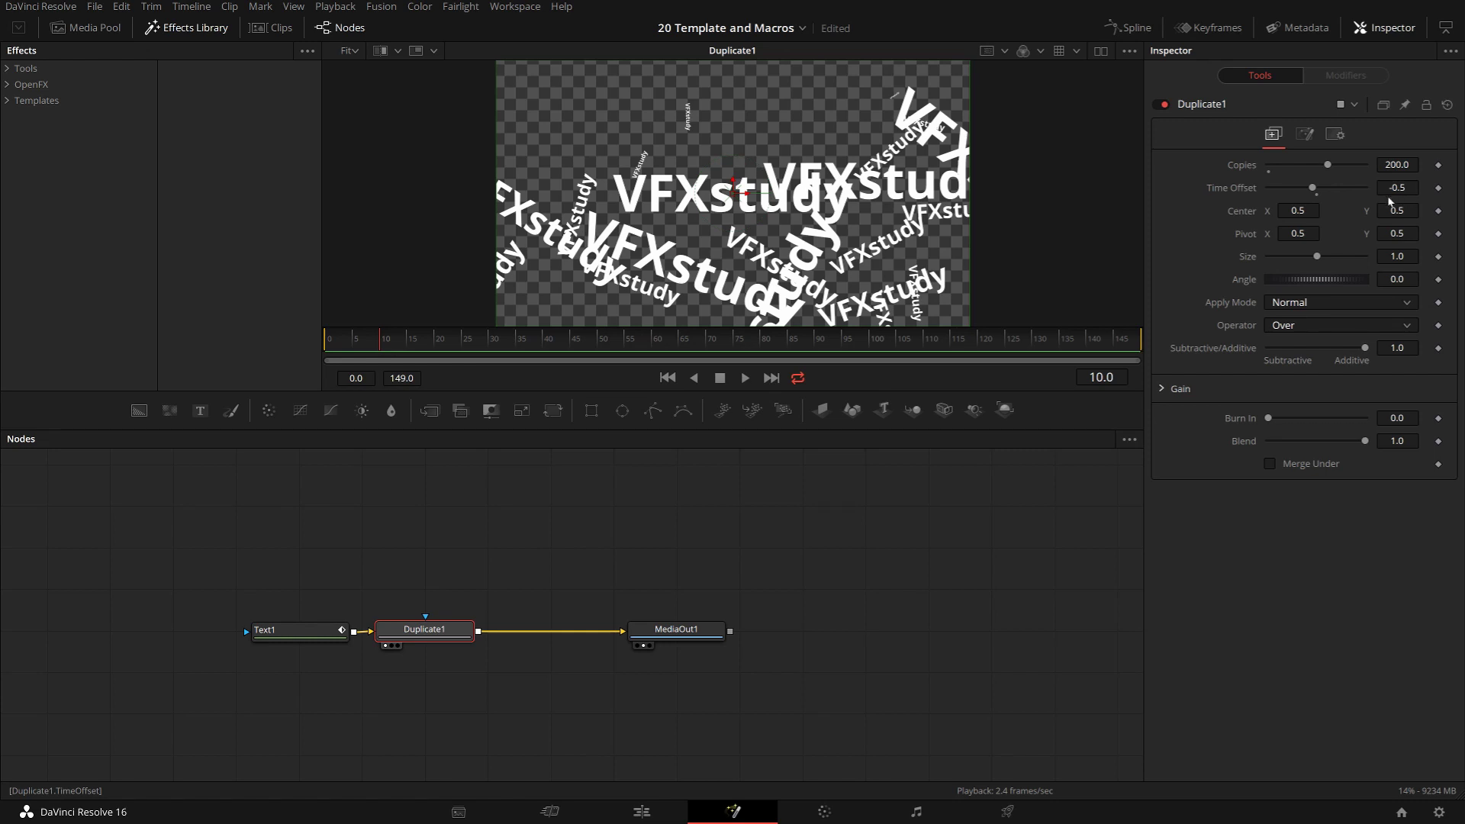
mouse_move(356, 341)
mouse_down()
mouse_move(331, 345)
mouse_move(343, 345)
mouse_up()
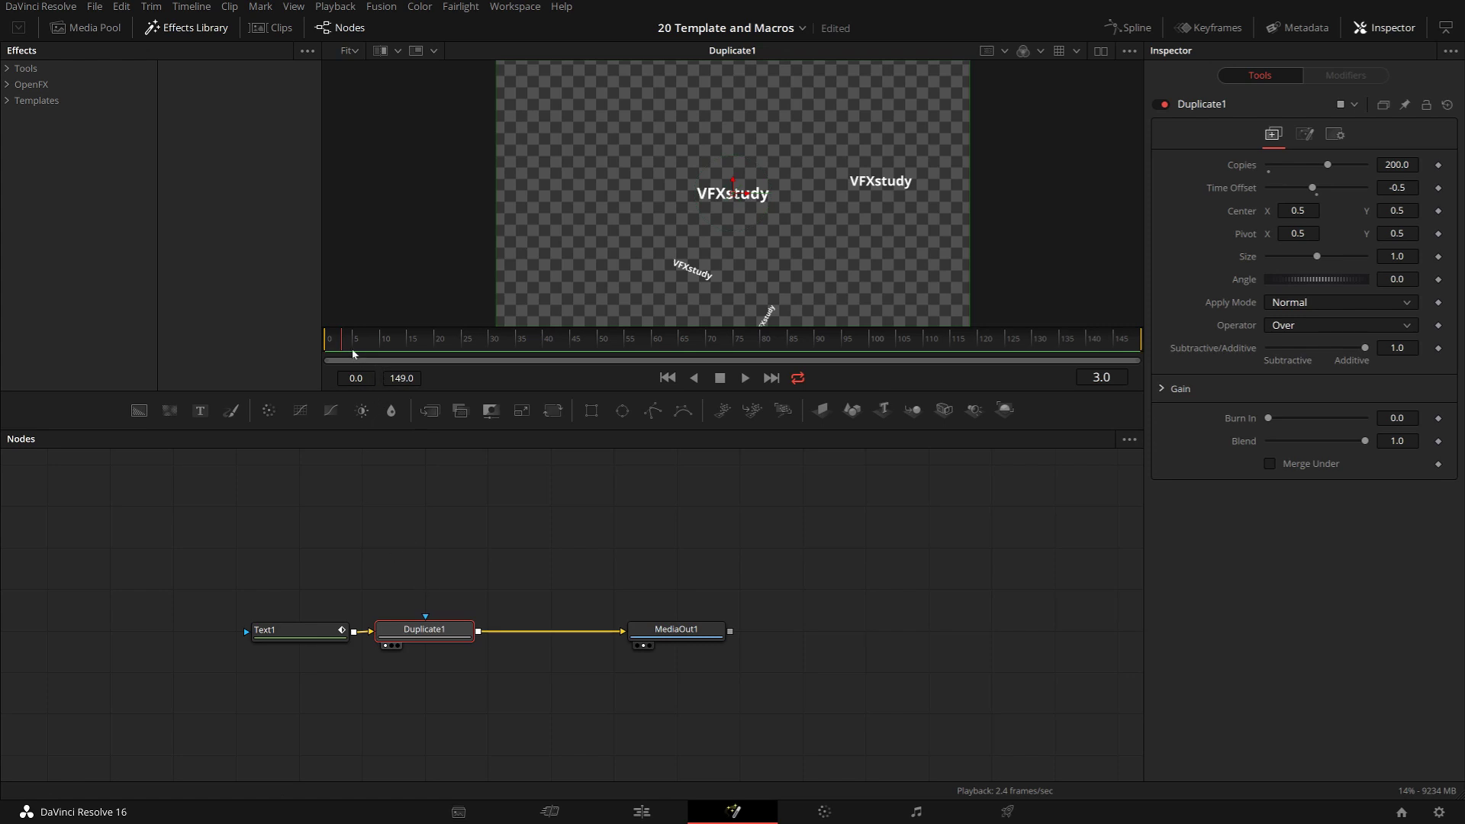
mouse_move(353, 353)
mouse_down()
mouse_move(419, 344)
mouse_move(357, 344)
mouse_up()
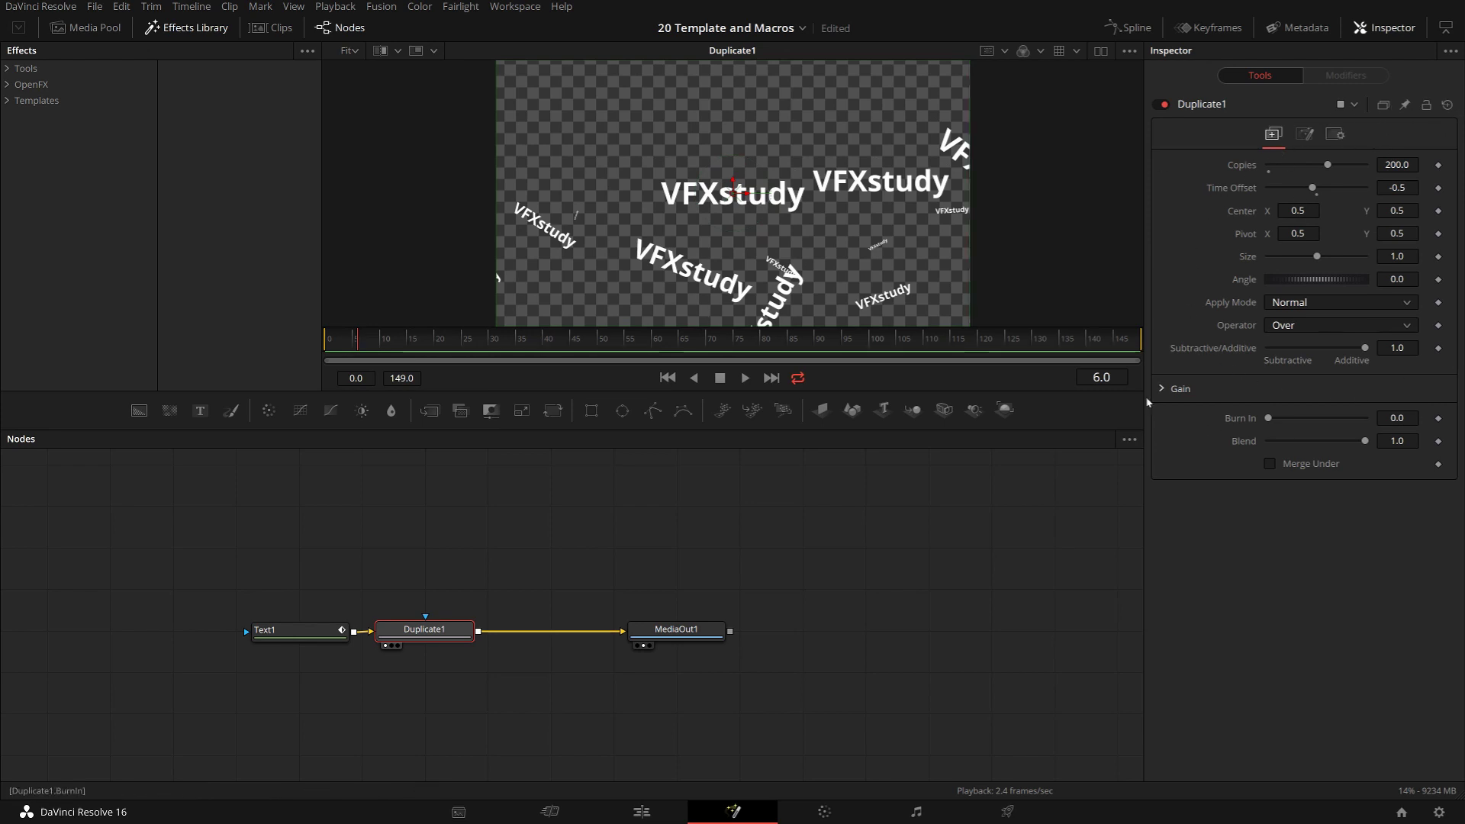
Show Duplicate1's Jitter settings and play from frame 0 until copies fill the frame.
click(1306, 136)
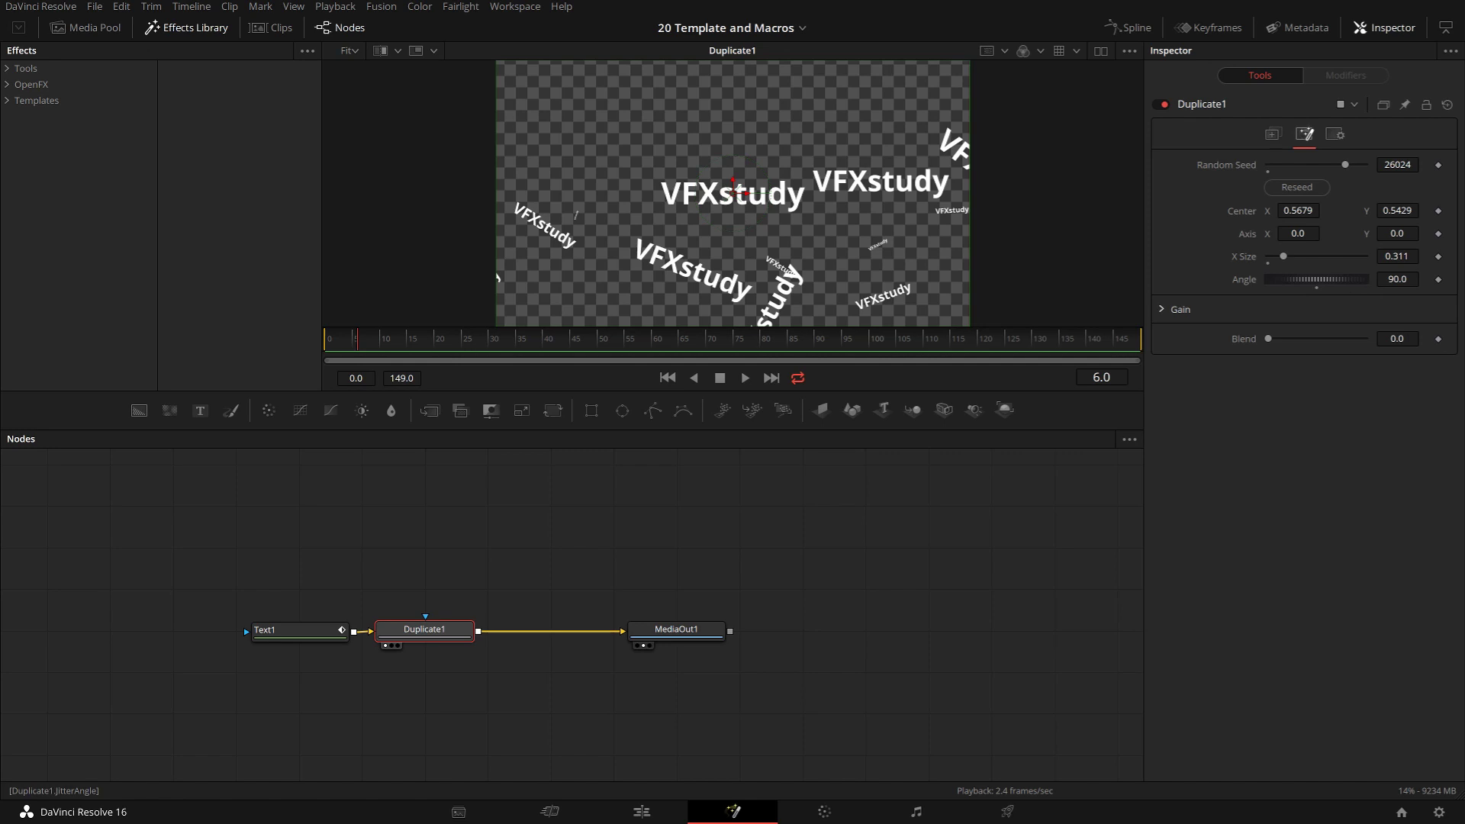
click(335, 342)
key(space)
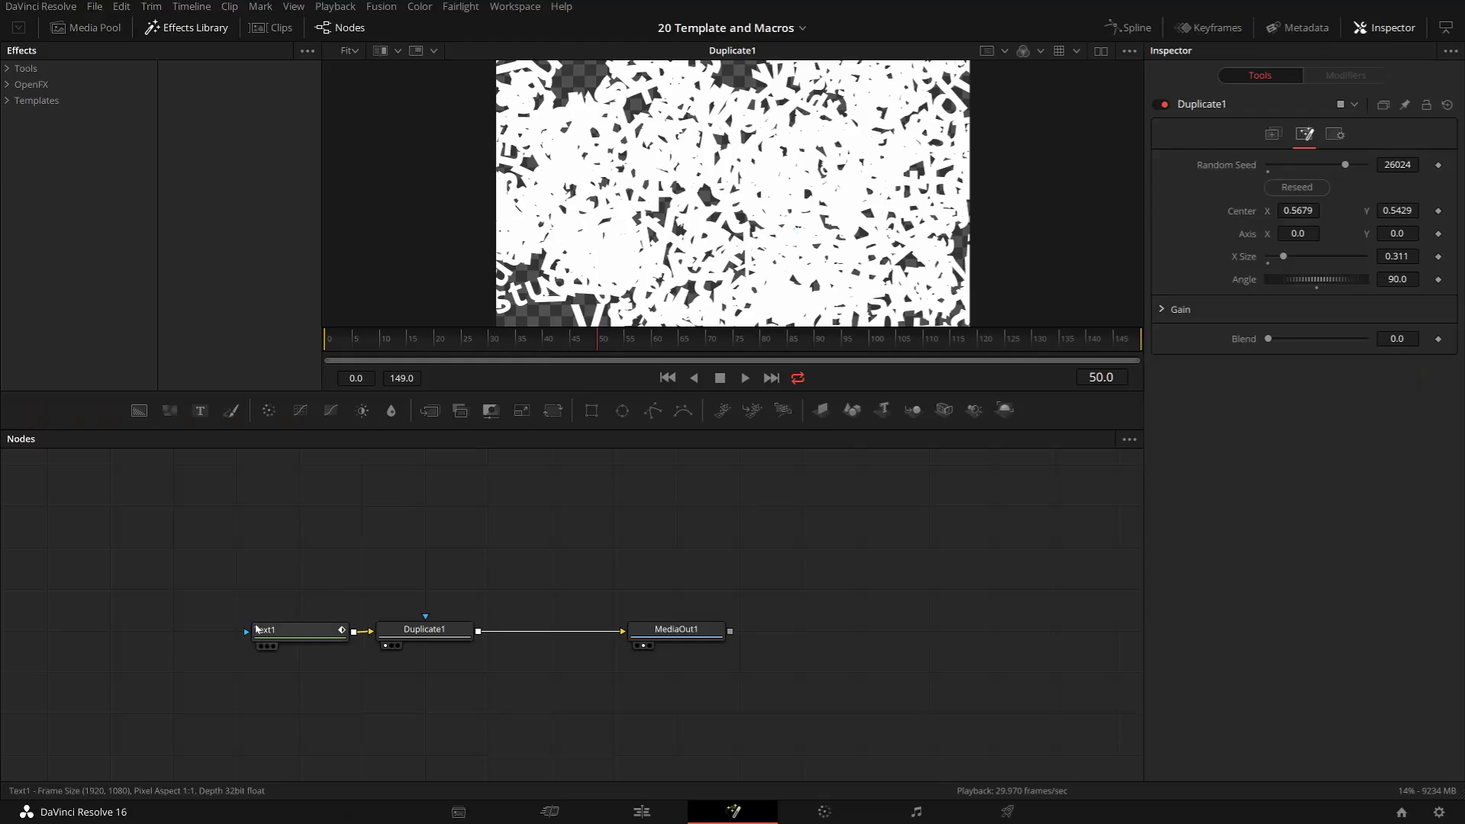
Create a macro from the selected Text1 and Duplicate1 nodes.
click(305, 629)
ctrl+click(424, 629)
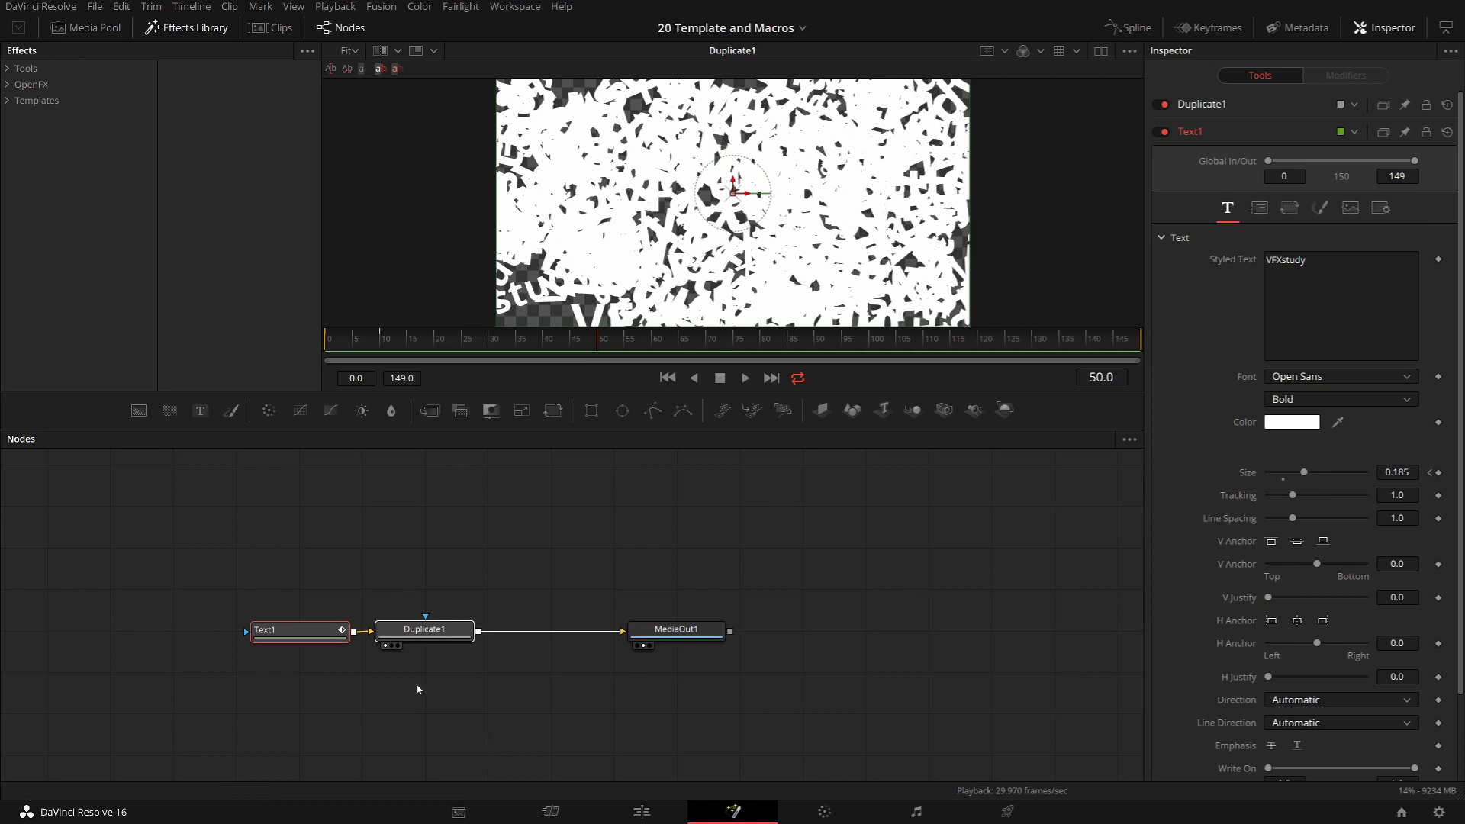
right_click(291, 638)
mouse_move(342, 402)
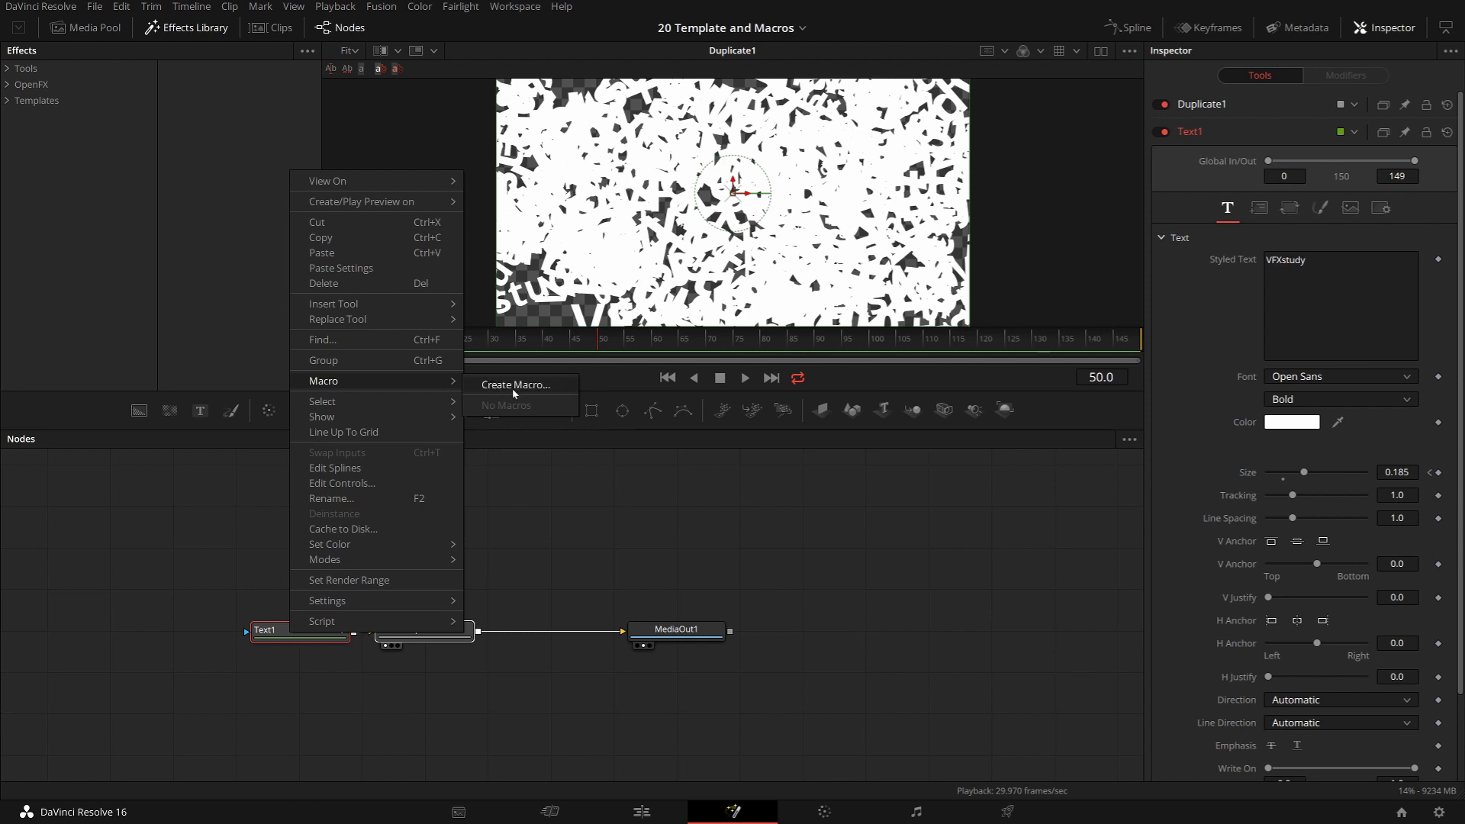
click(515, 385)
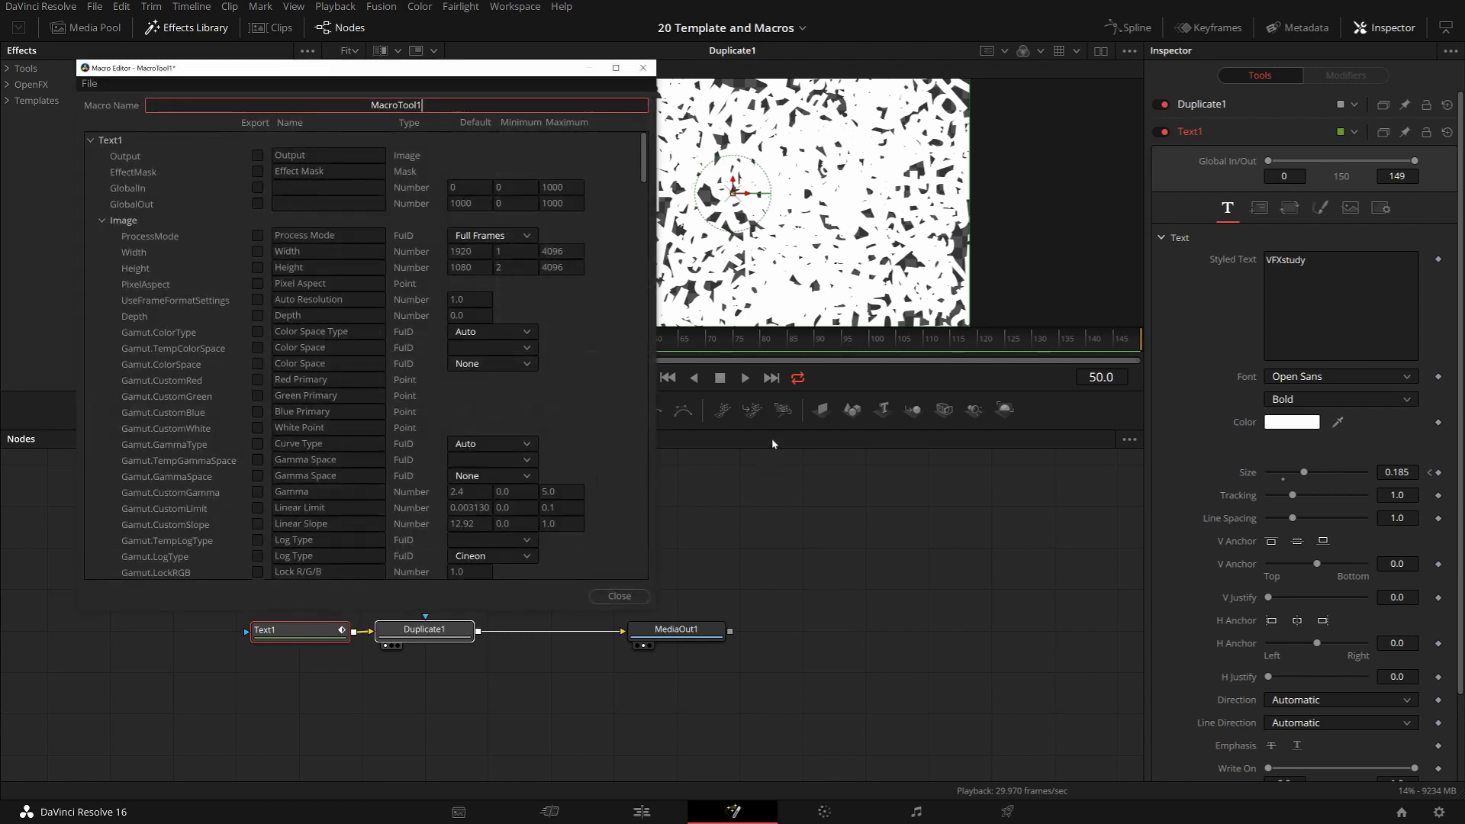
Collapse Text1's Image, Text, Layout, Transform and Shading groups, then close the Macro Editor.
drag(408, 74, 1060, 112)
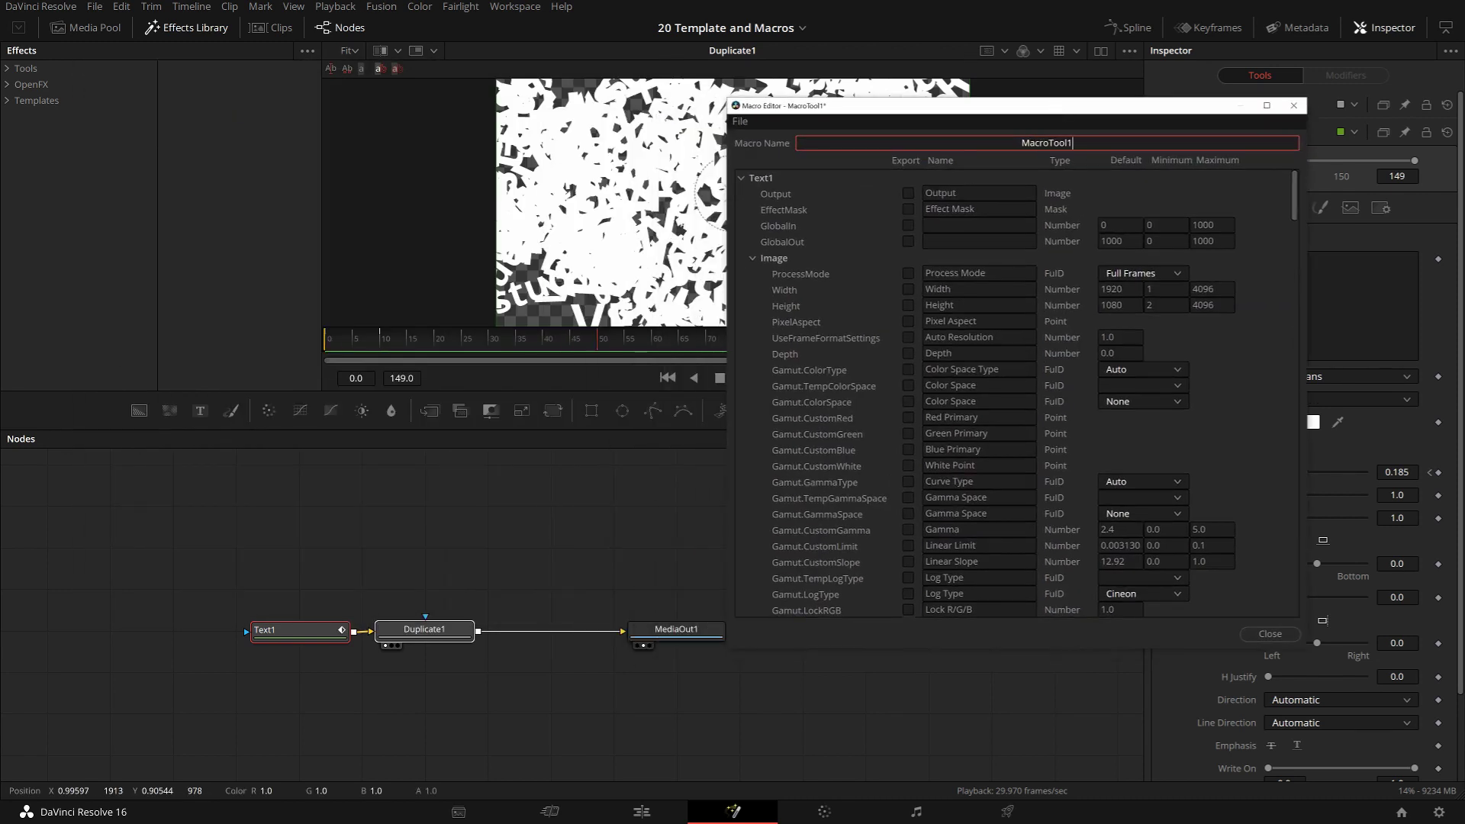
scroll(1006, 305, down, 15)
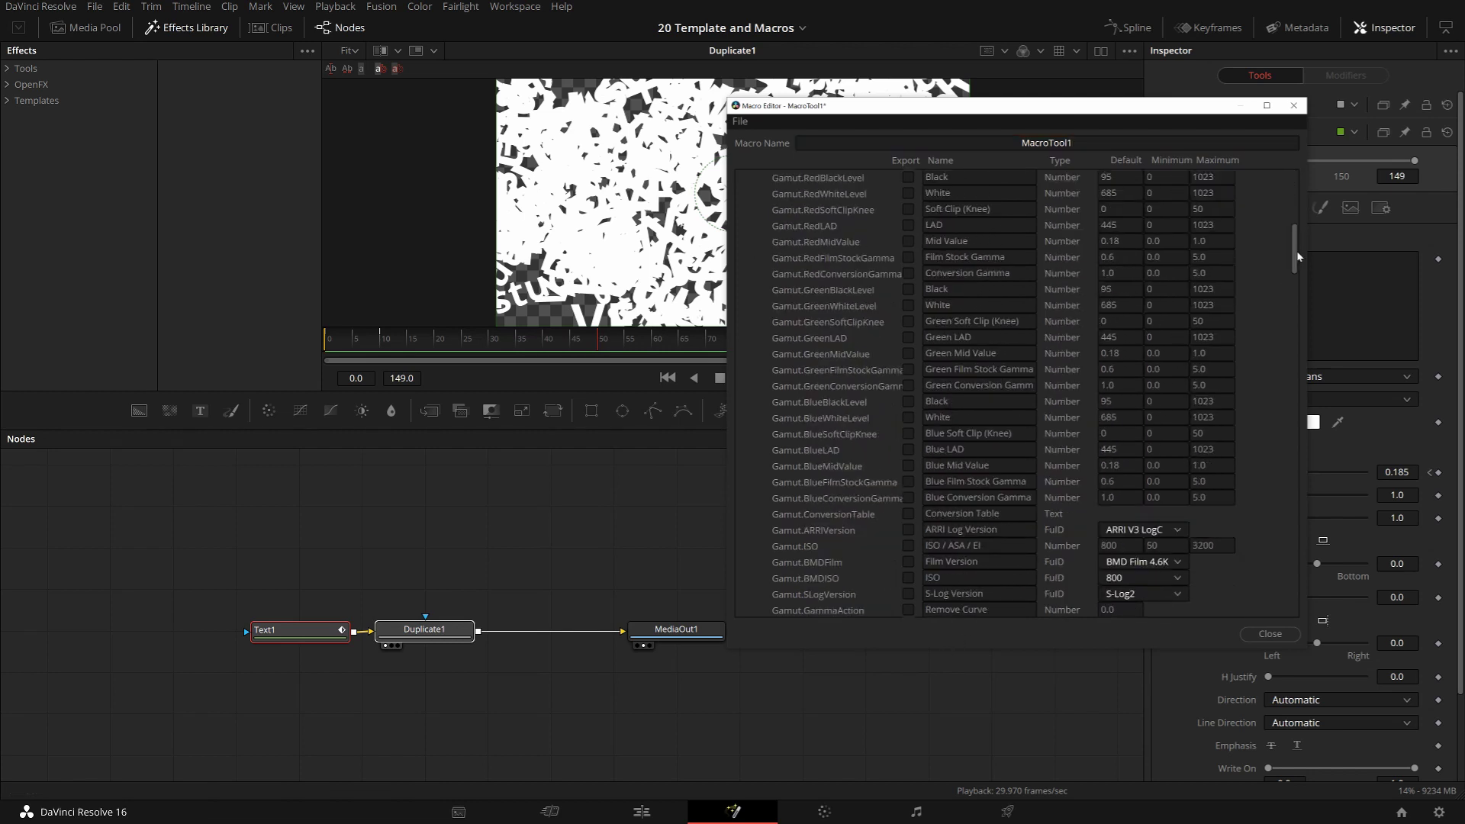
scroll(1286, 258, up, 15)
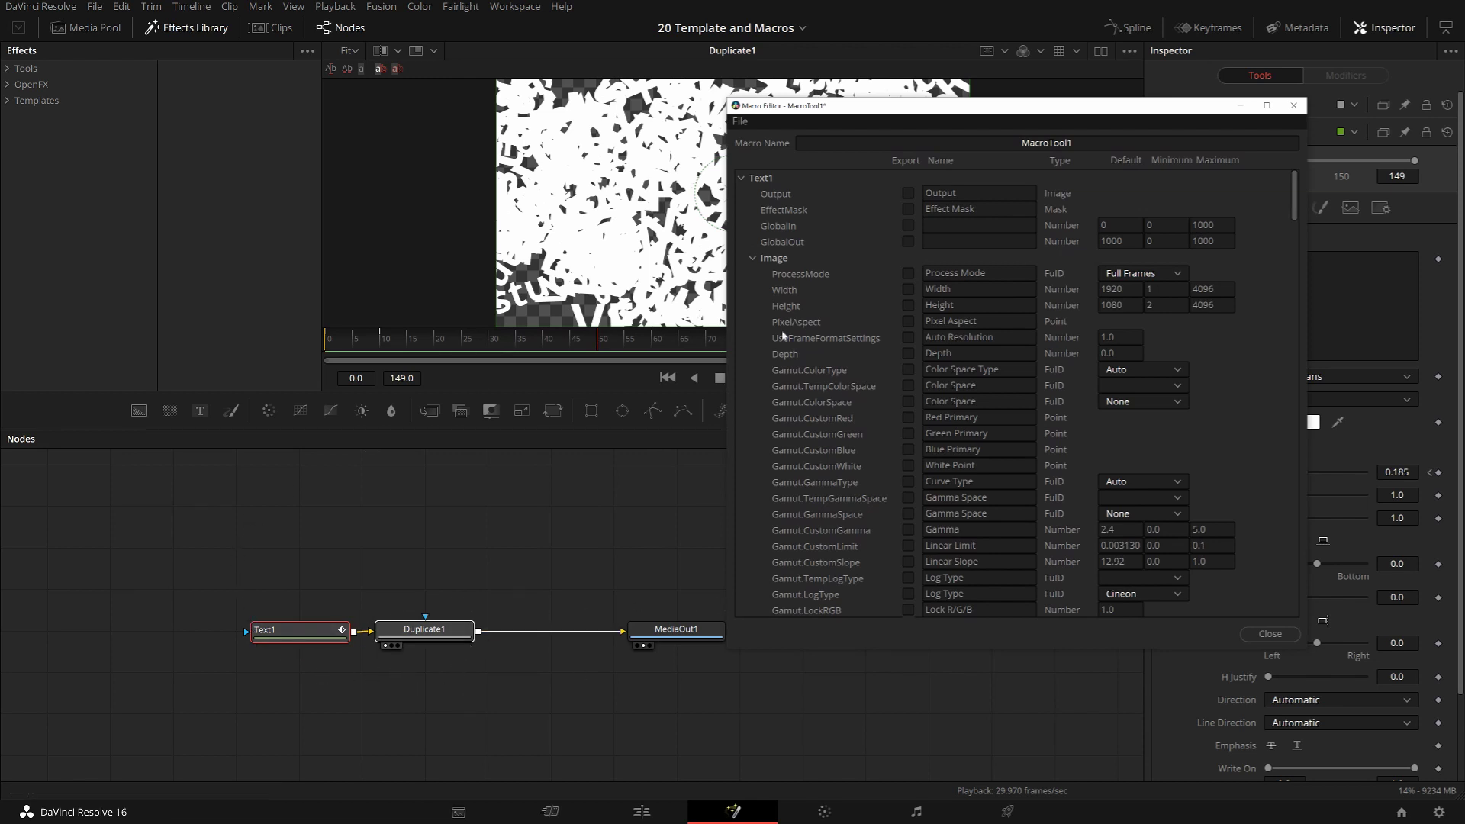
click(752, 258)
click(753, 274)
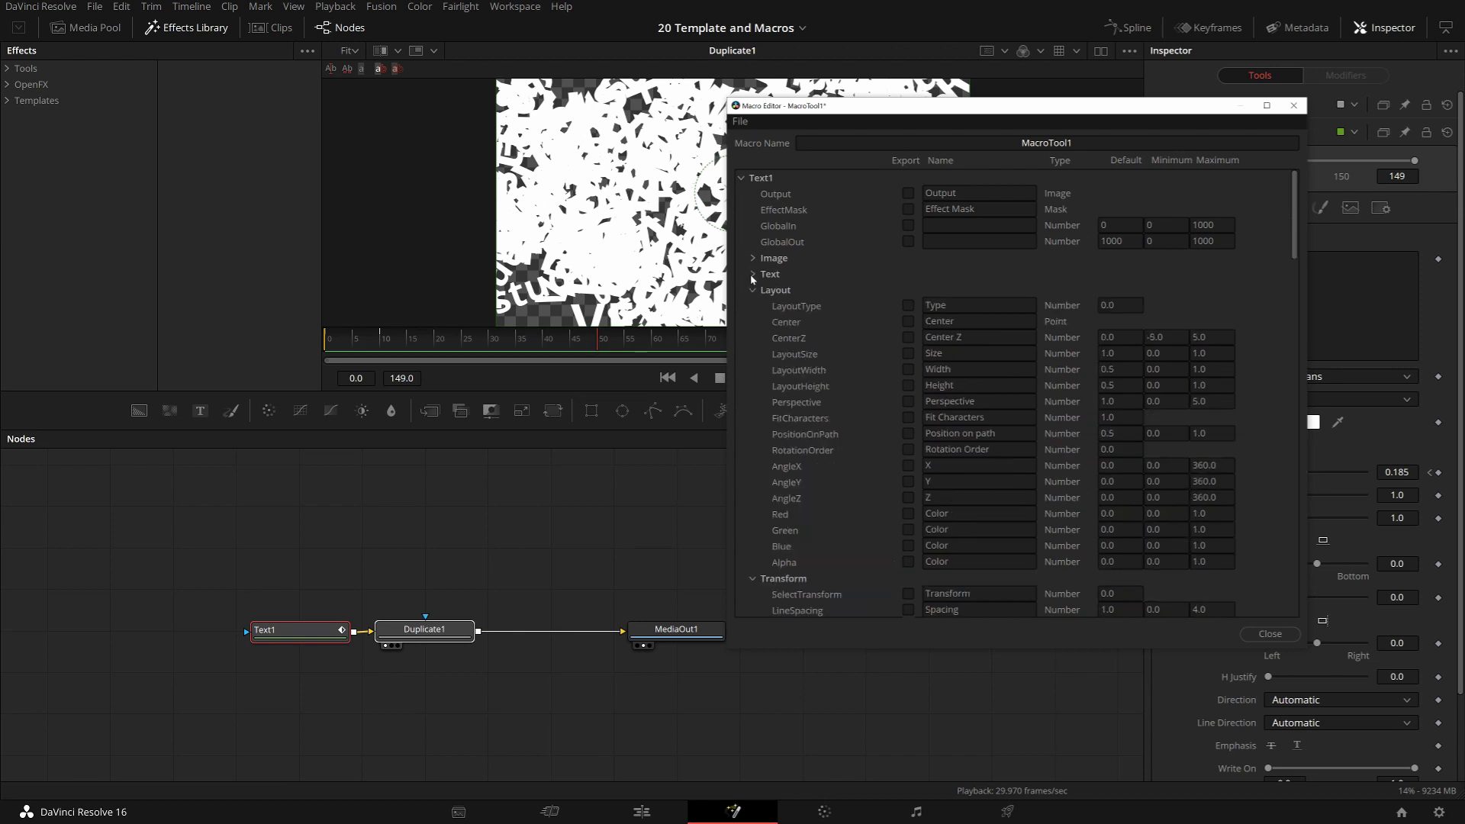
click(753, 290)
click(751, 306)
click(752, 322)
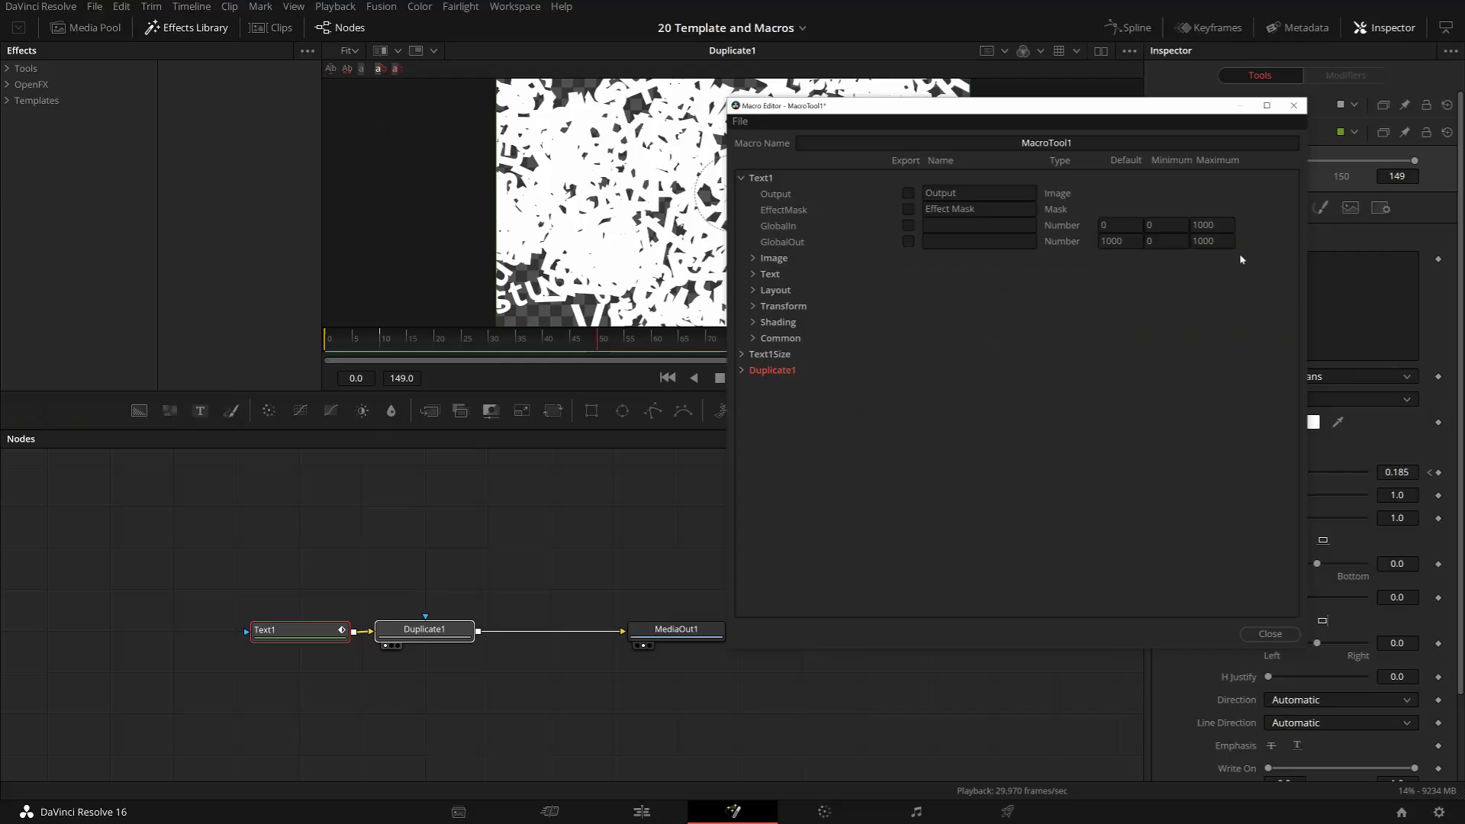
click(1294, 105)
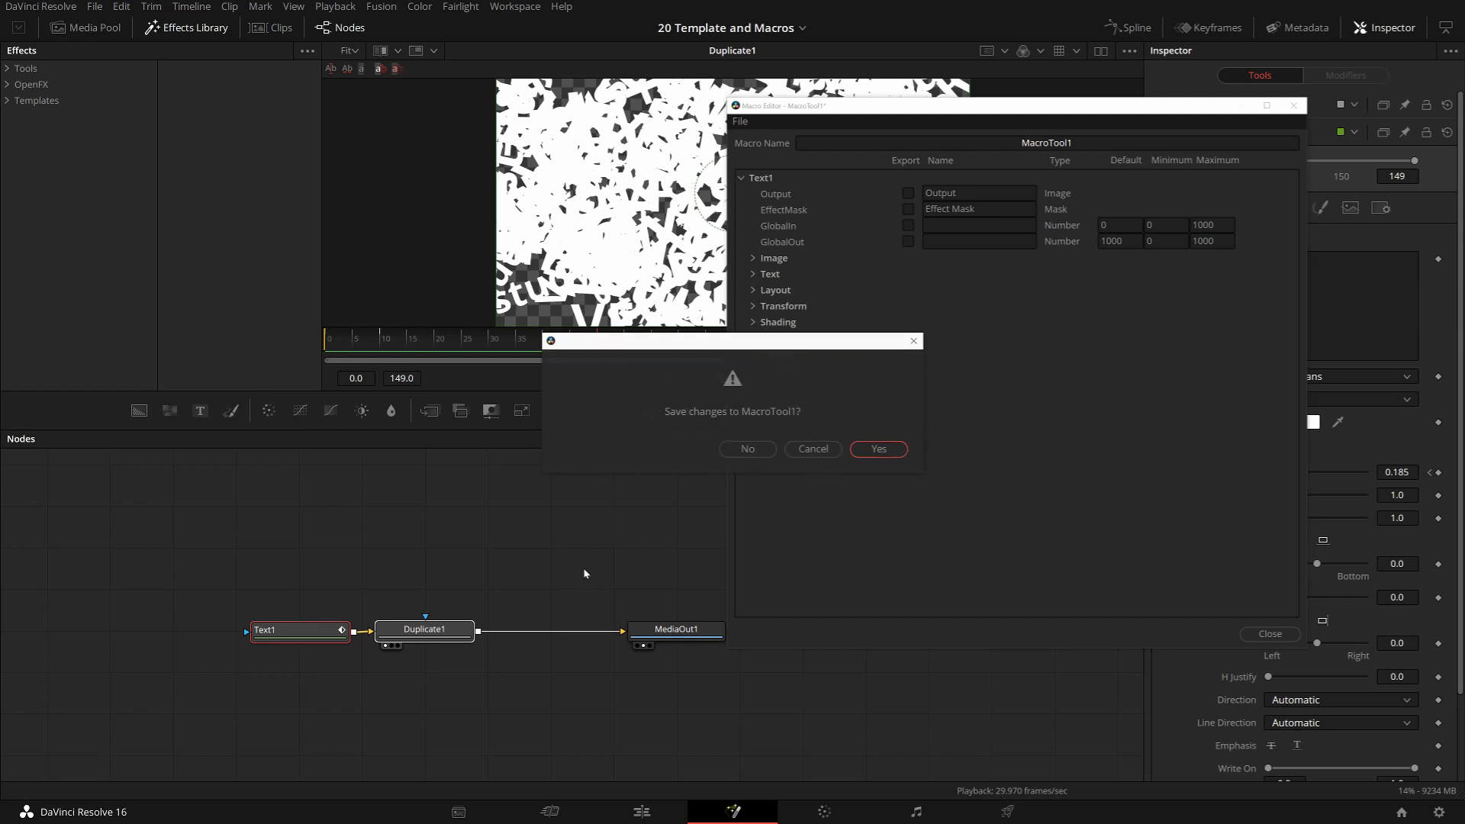
Discard the unsaved macro and reselect Duplicate1 and Text1.
click(749, 453)
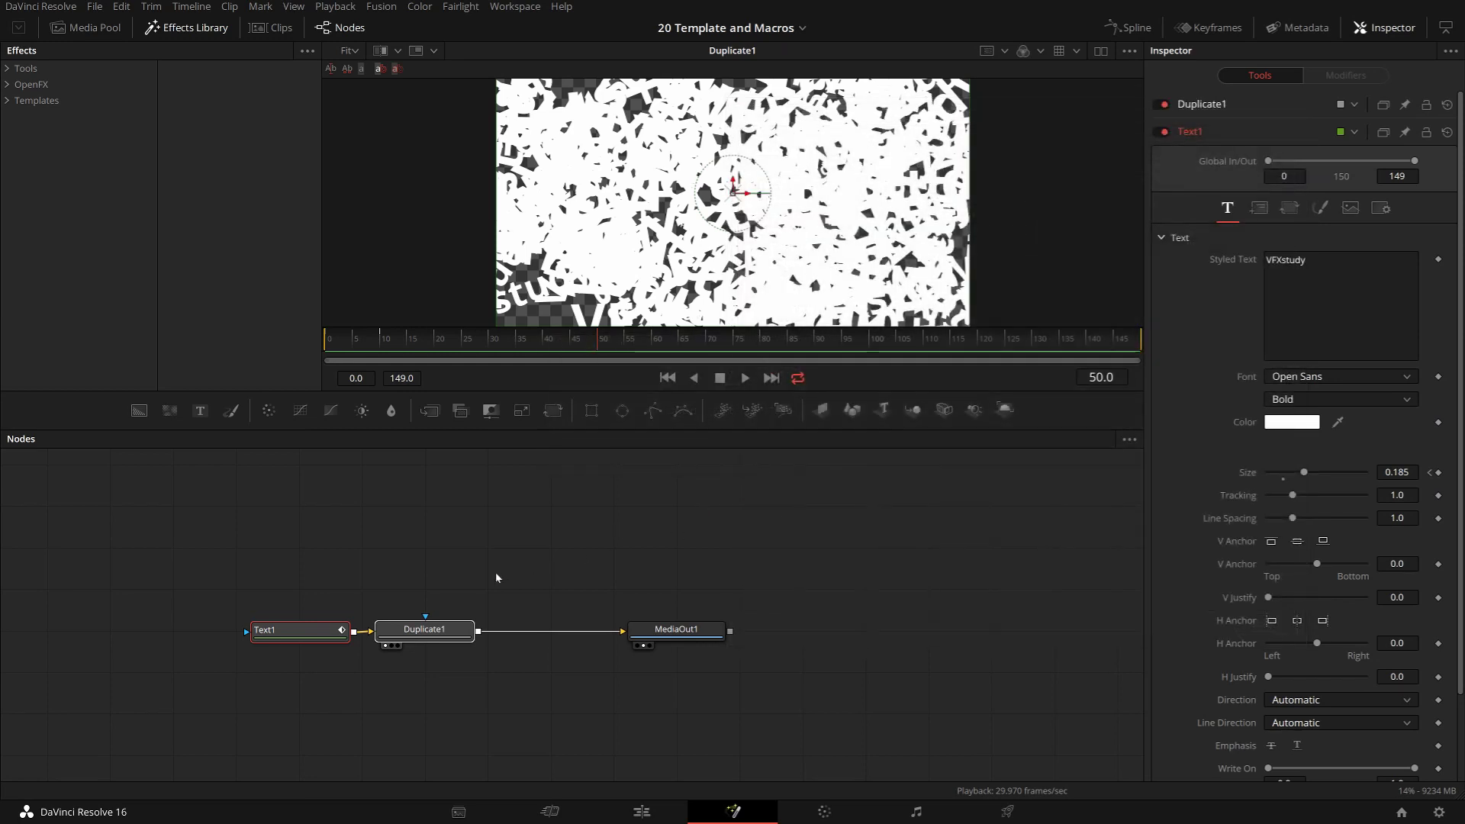
click(445, 645)
ctrl+click(296, 634)
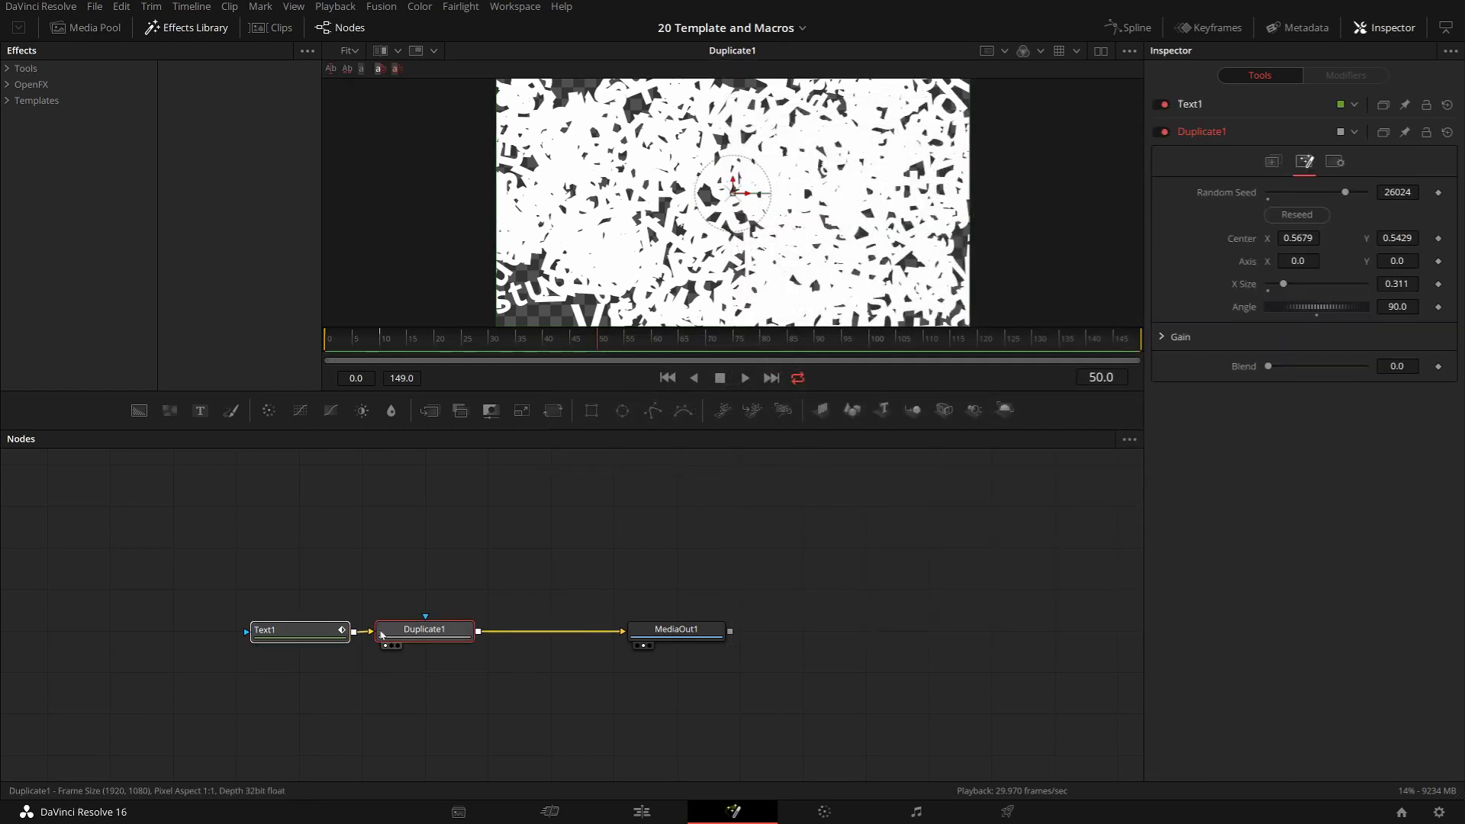
right_click(334, 631)
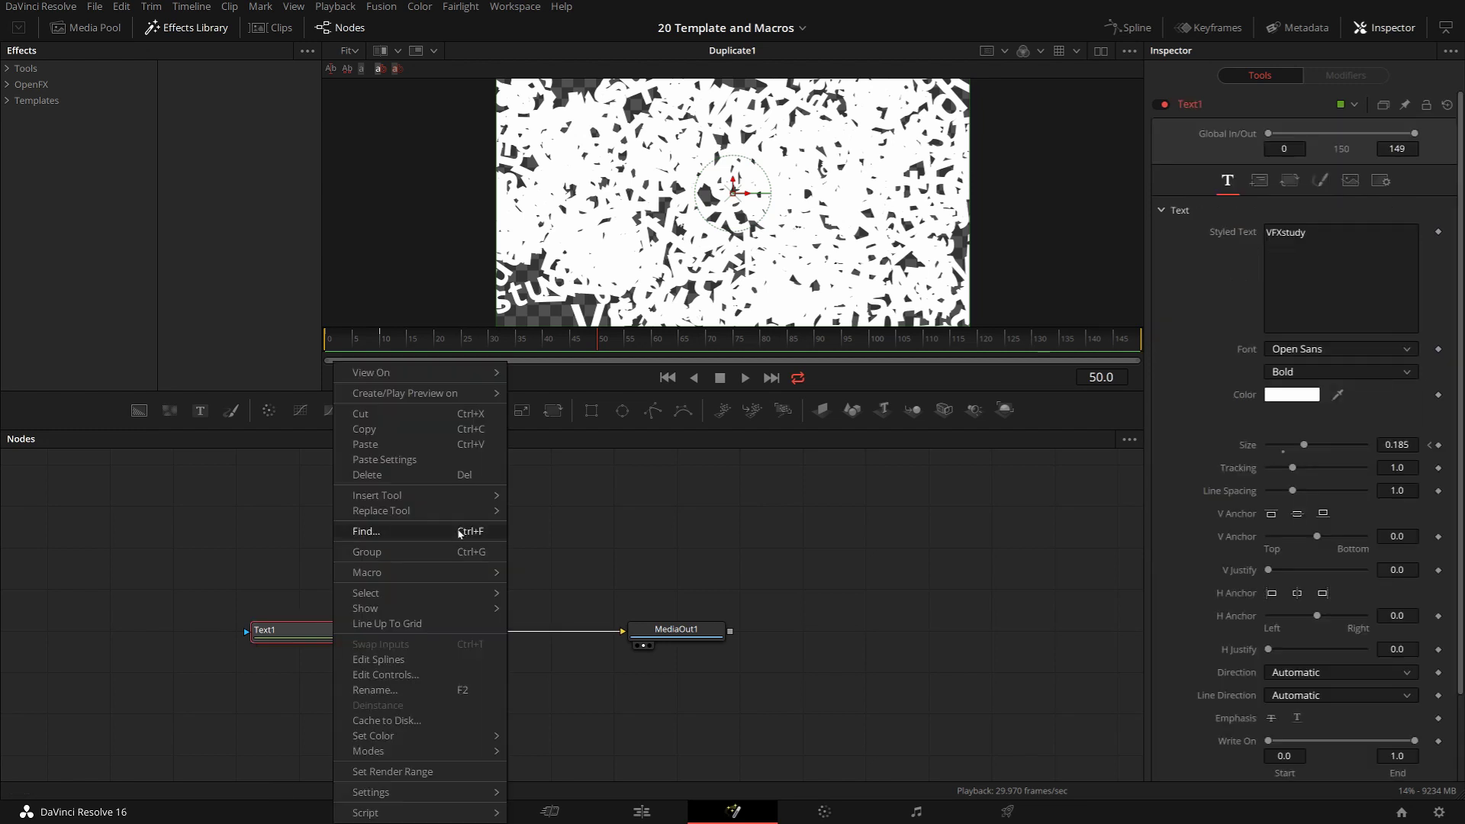
mouse_move(442, 510)
mouse_move(420, 573)
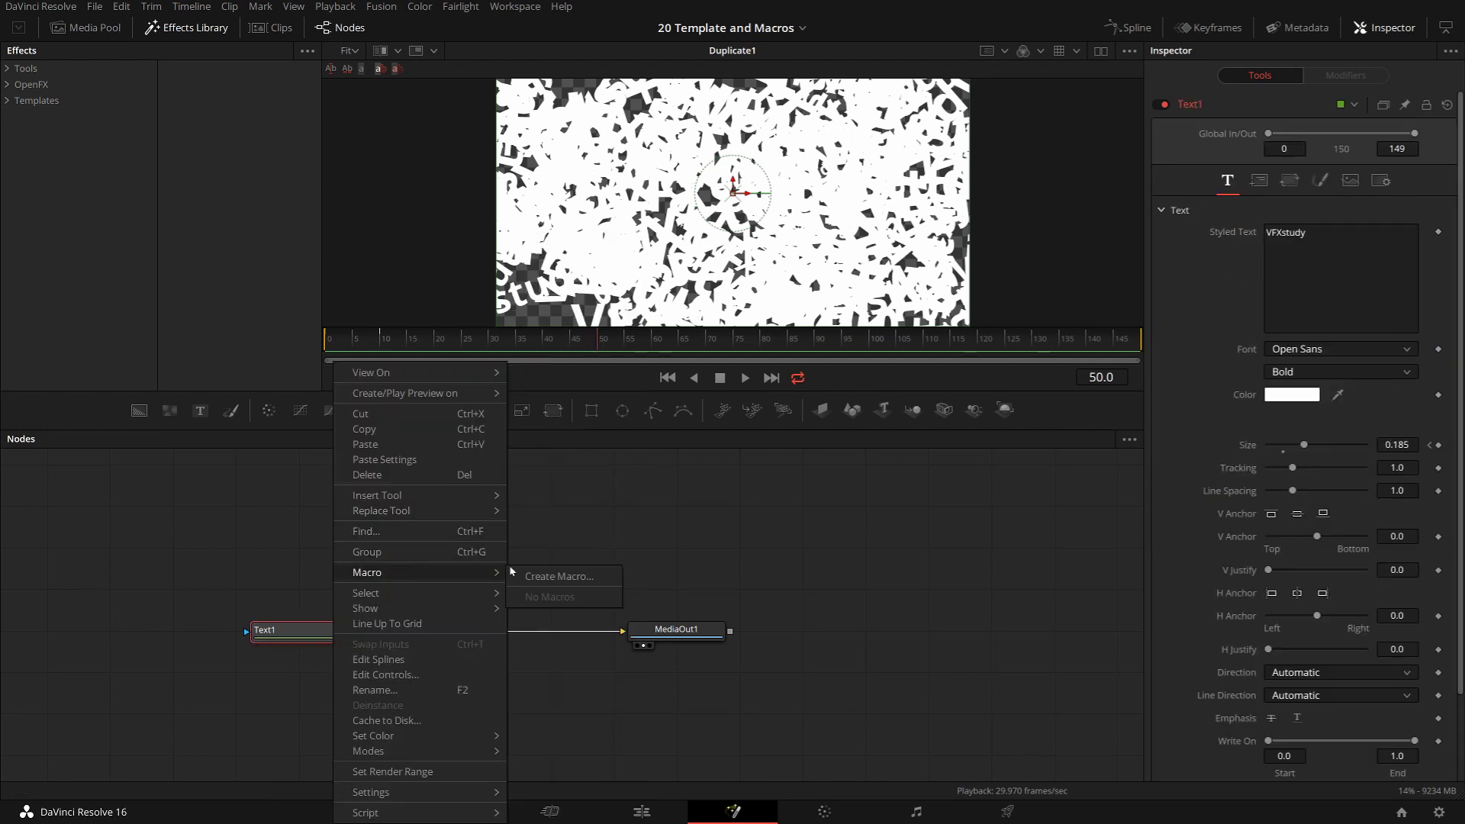
click(519, 574)
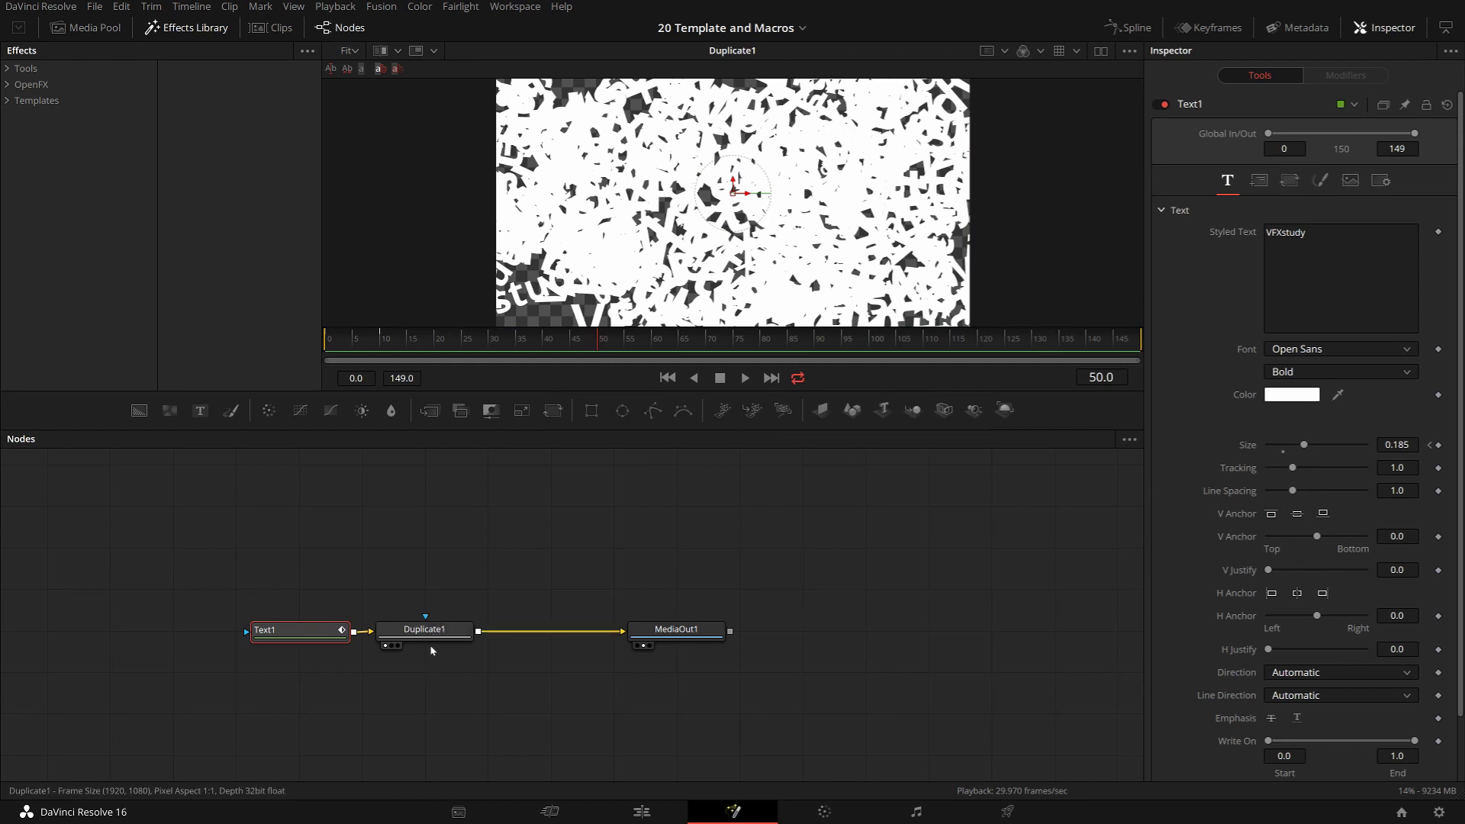
Reselect Text1 and Duplicate1, with Text1 active, and create a new MacroTool1 macro.
click(303, 572)
click(284, 628)
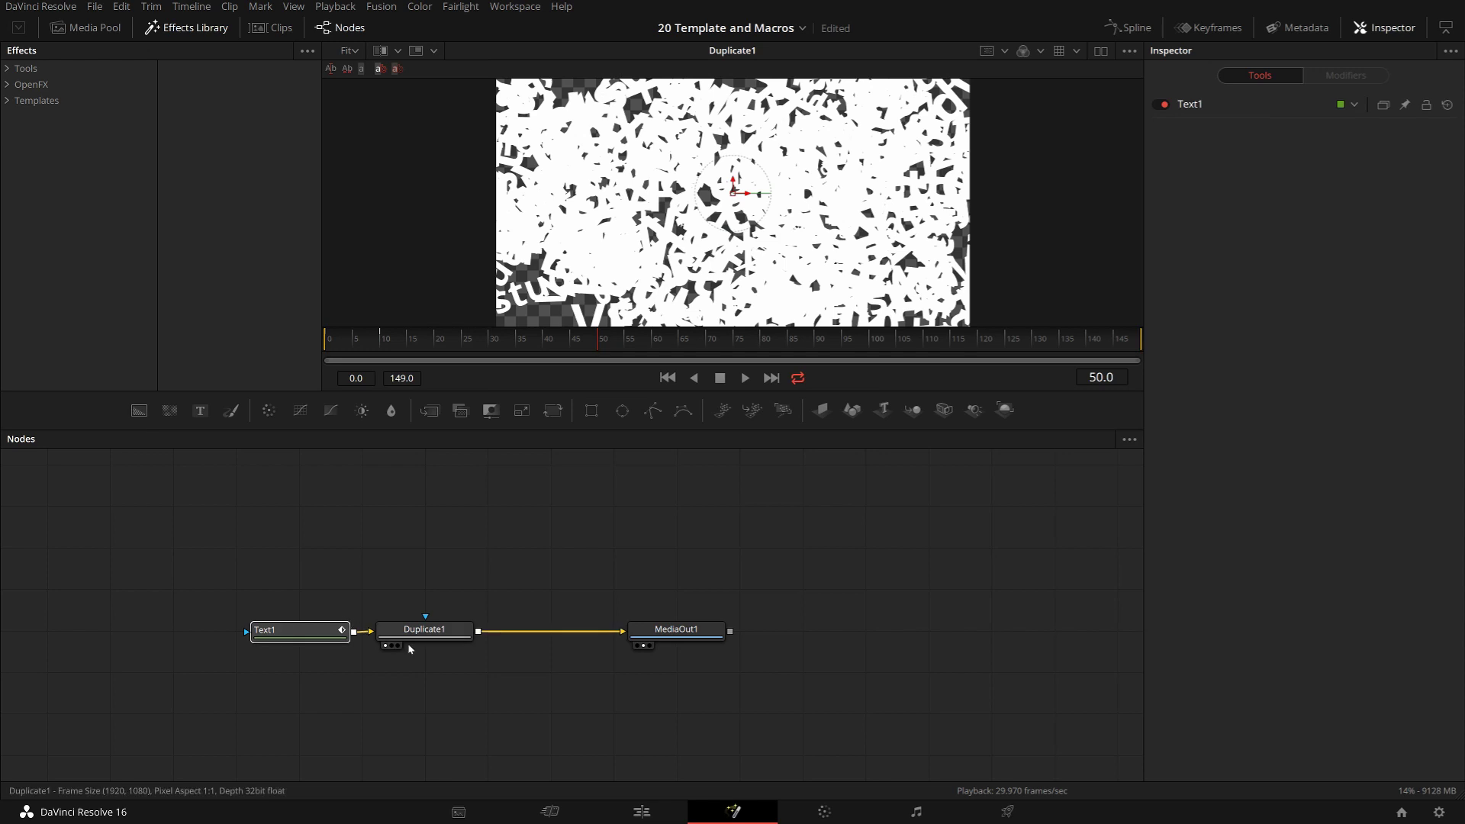
ctrl+click(419, 640)
click(290, 631)
right_click(273, 631)
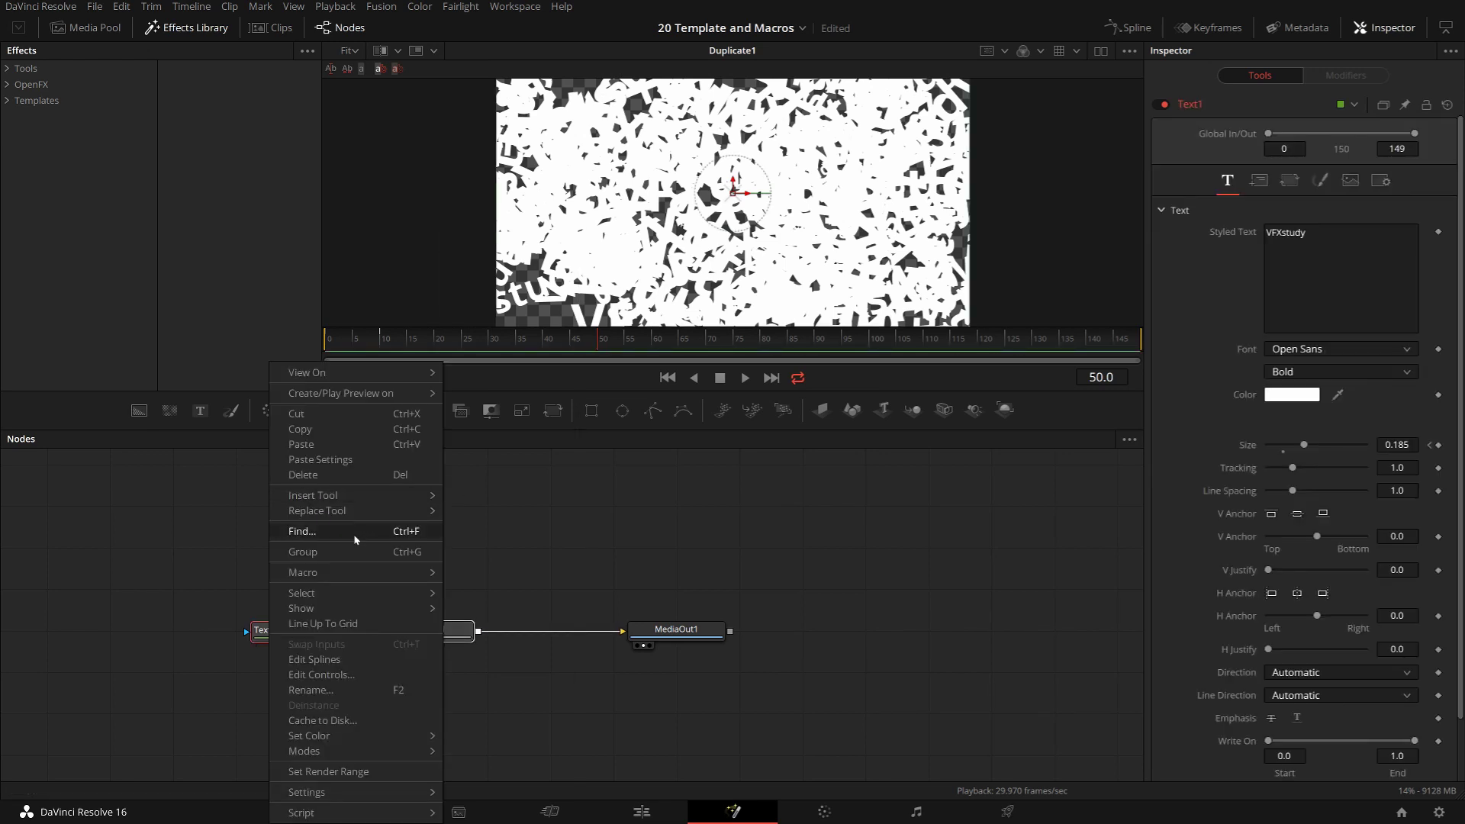
mouse_move(381, 575)
click(468, 575)
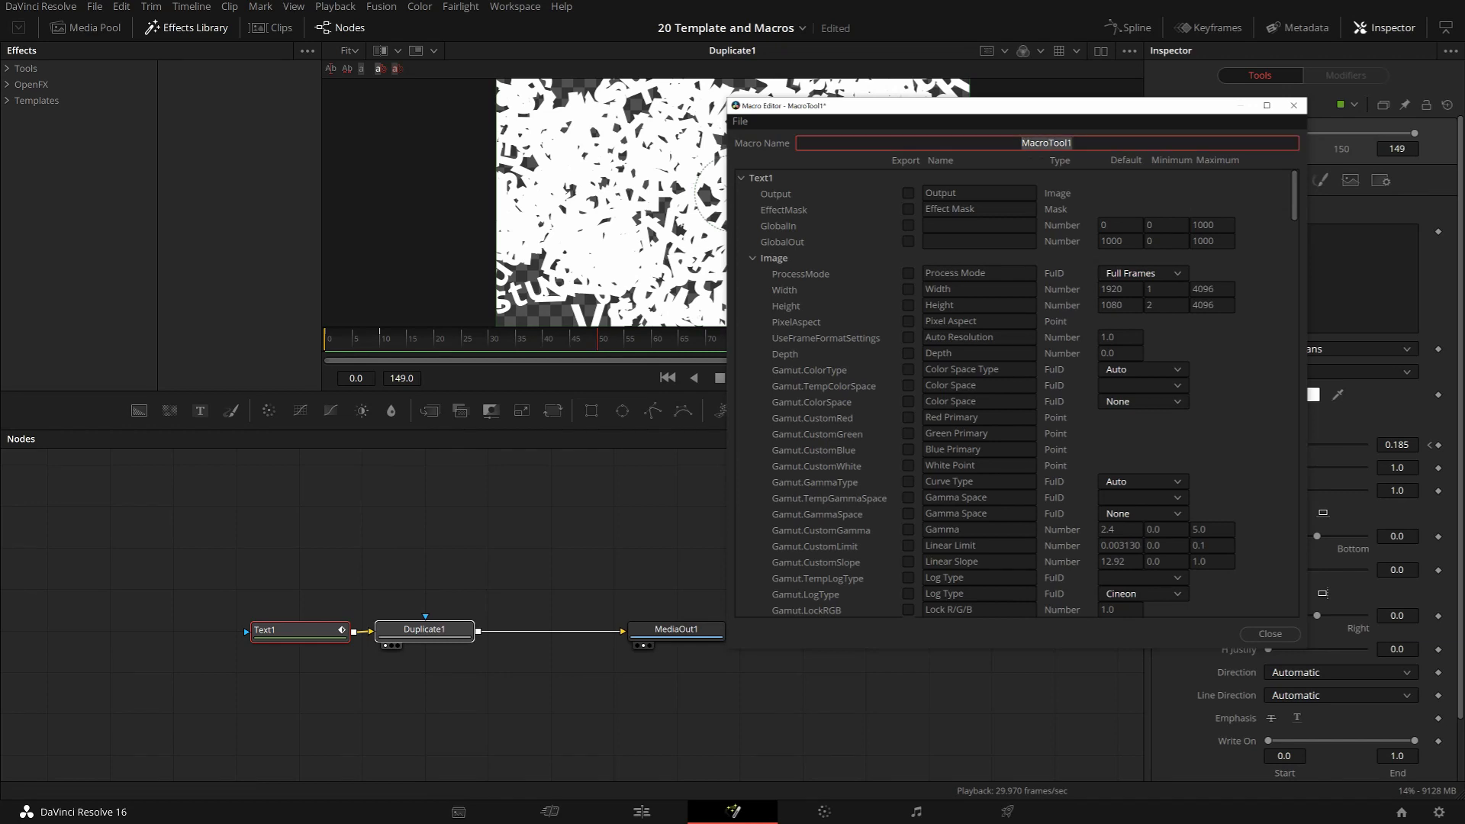
Name the macro 'Text Fill' and export Text1's Styled Text and Font controls.
text(Tex)
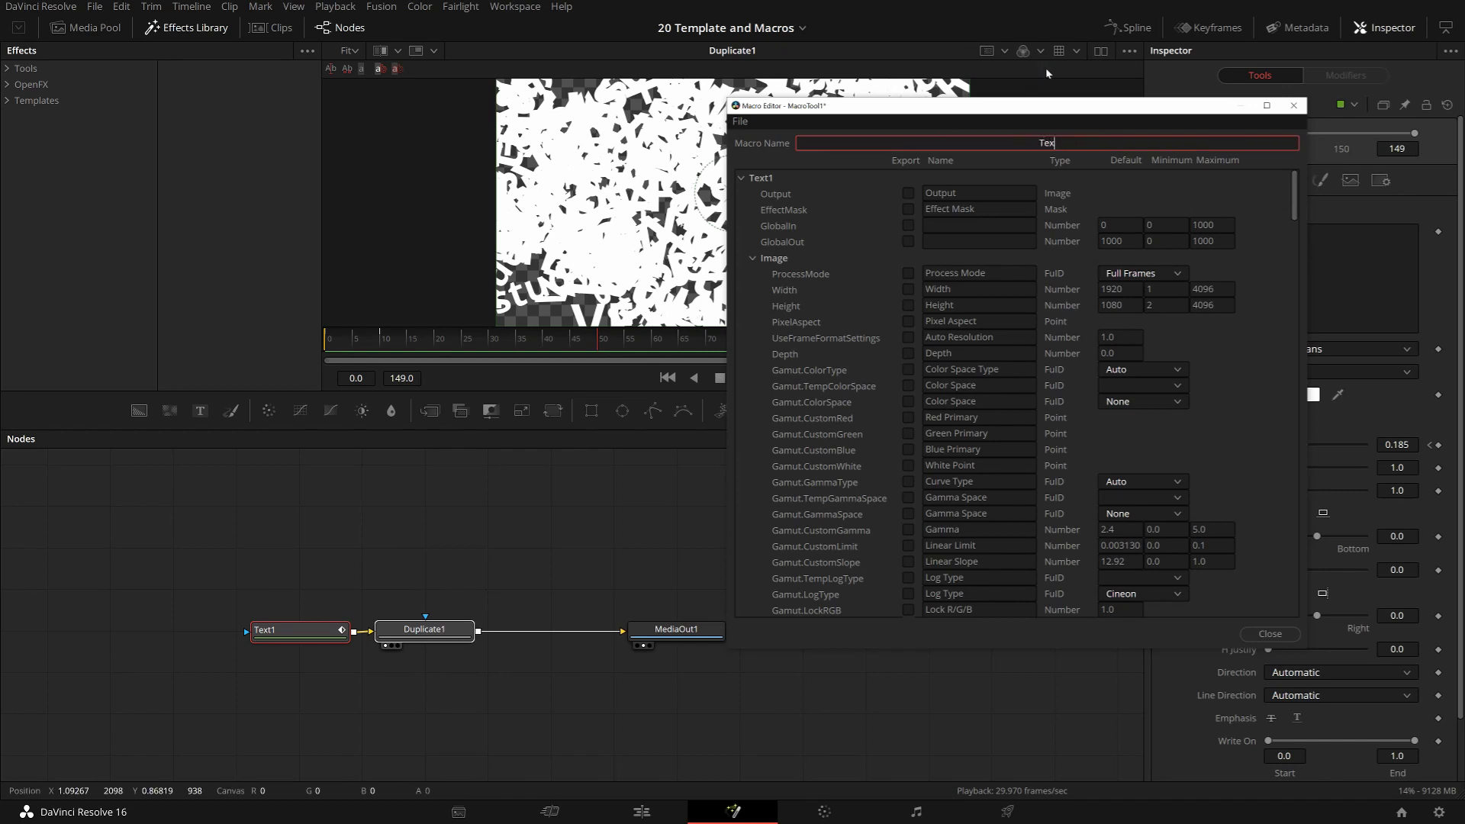
text(tFill)
key(Left)
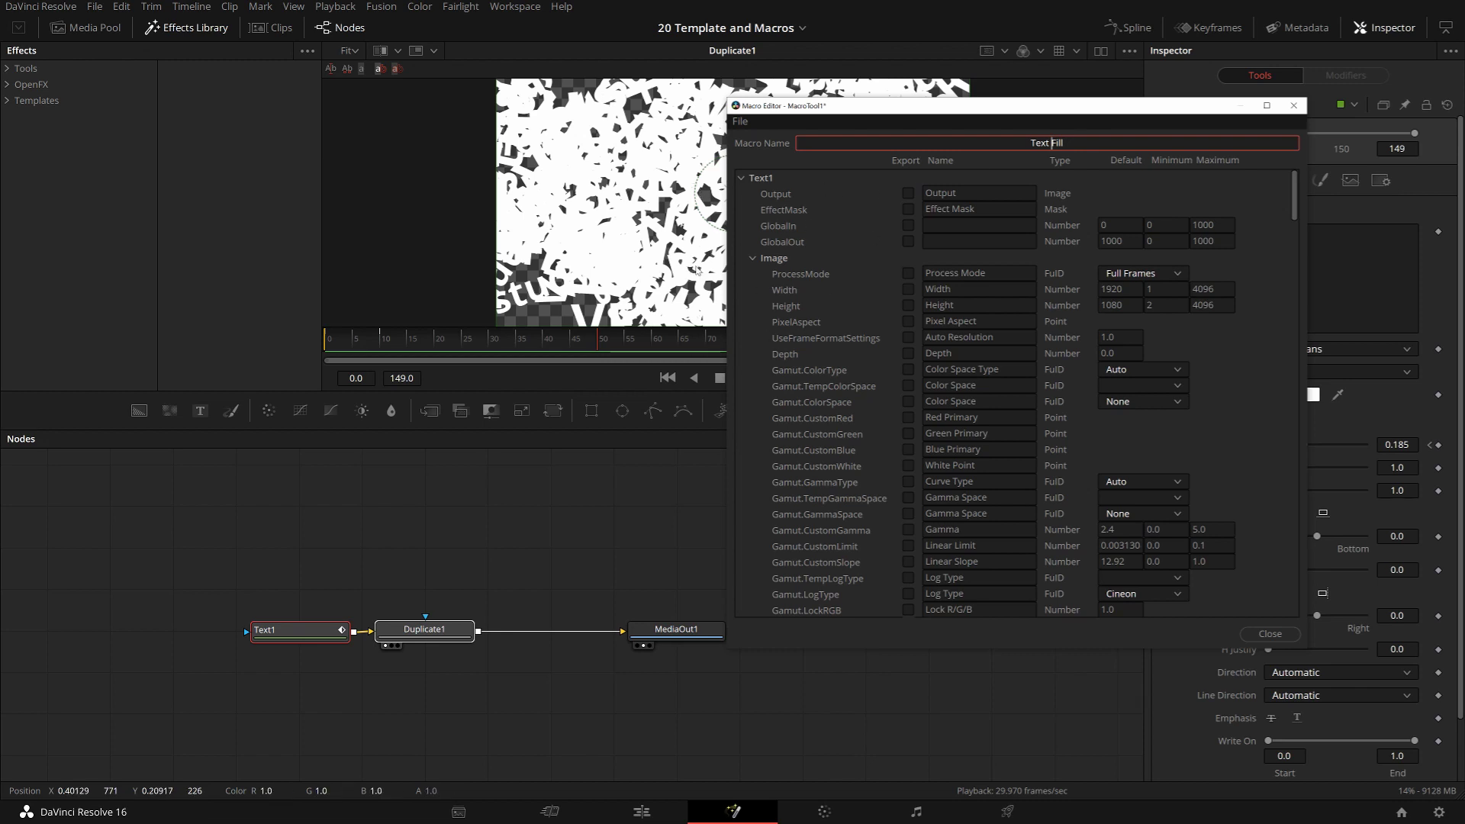
click(753, 260)
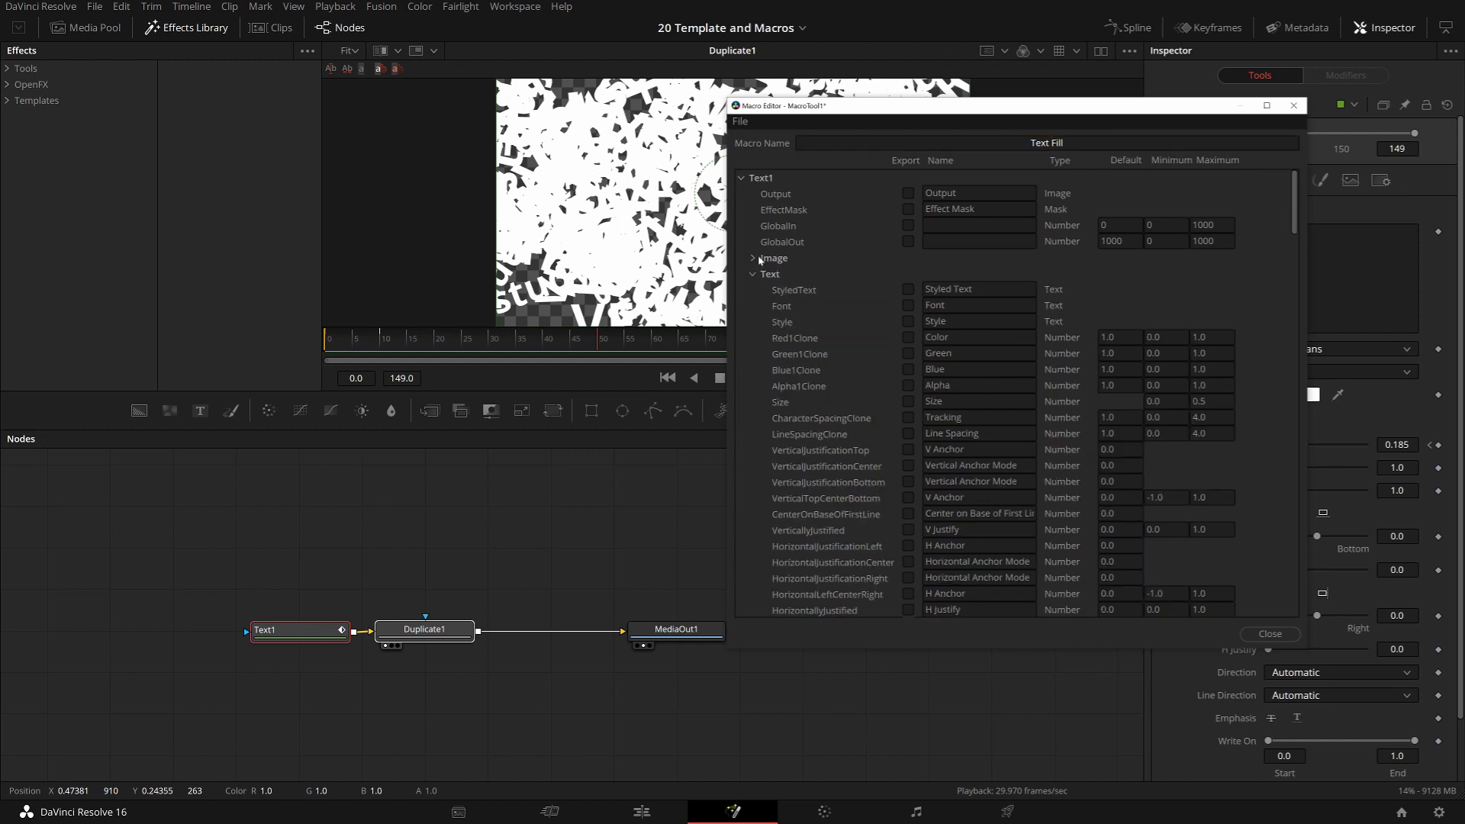
click(908, 290)
click(908, 306)
Collapse Text1's parameter groups, expand Duplicate1's inputs and export Copies.
click(752, 277)
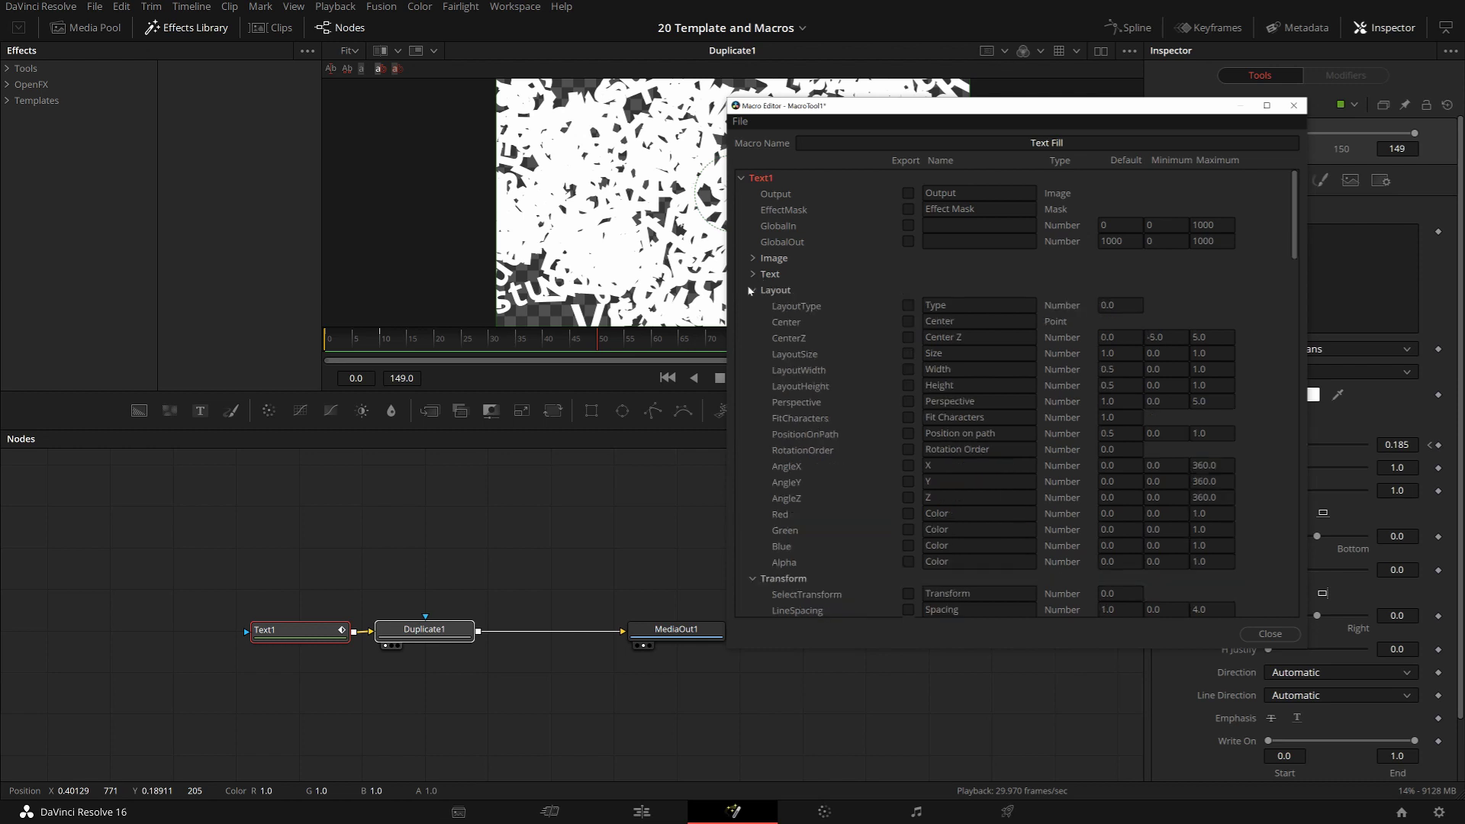
click(753, 290)
click(753, 306)
click(753, 321)
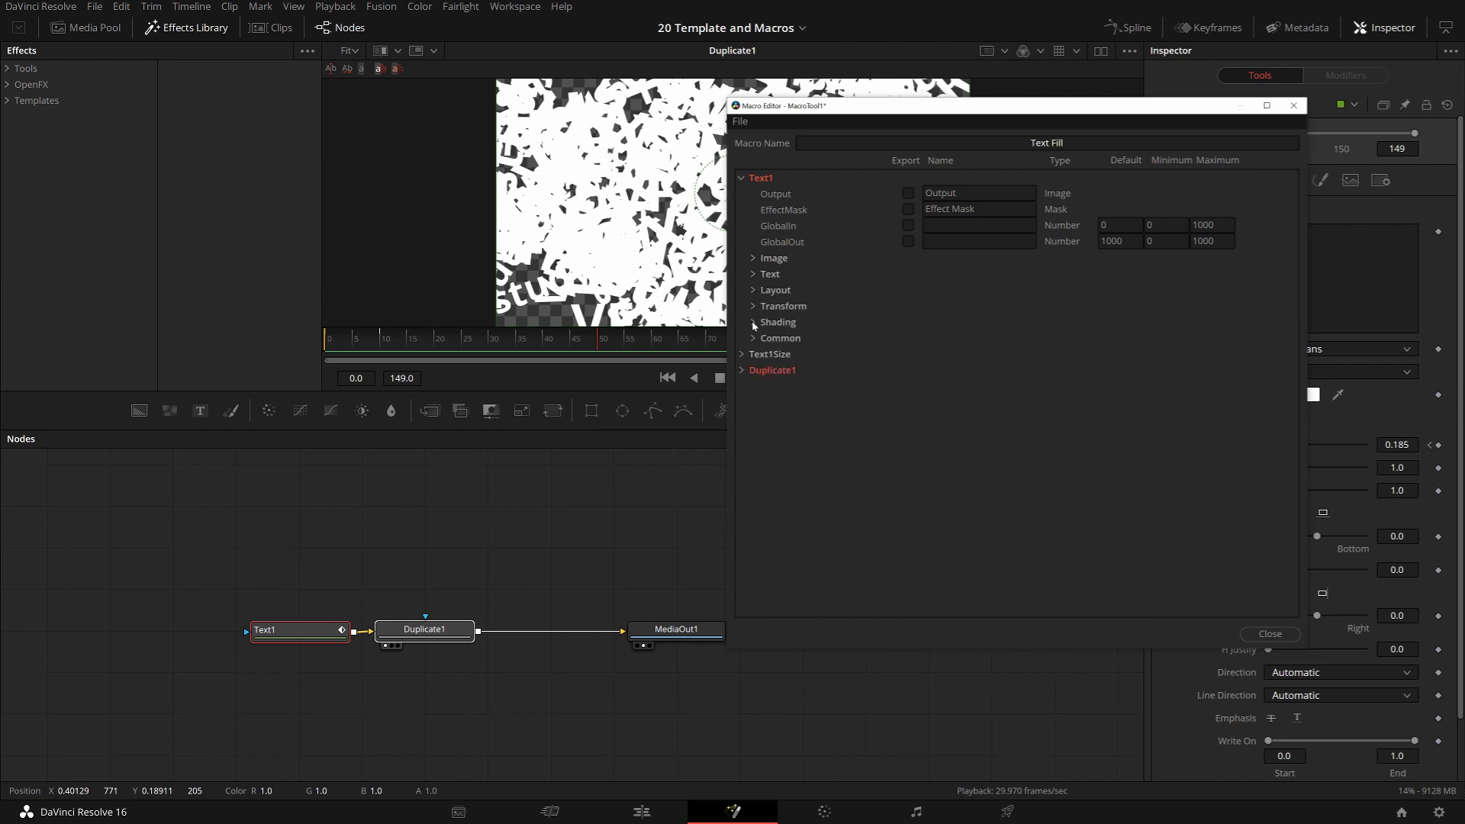
click(742, 371)
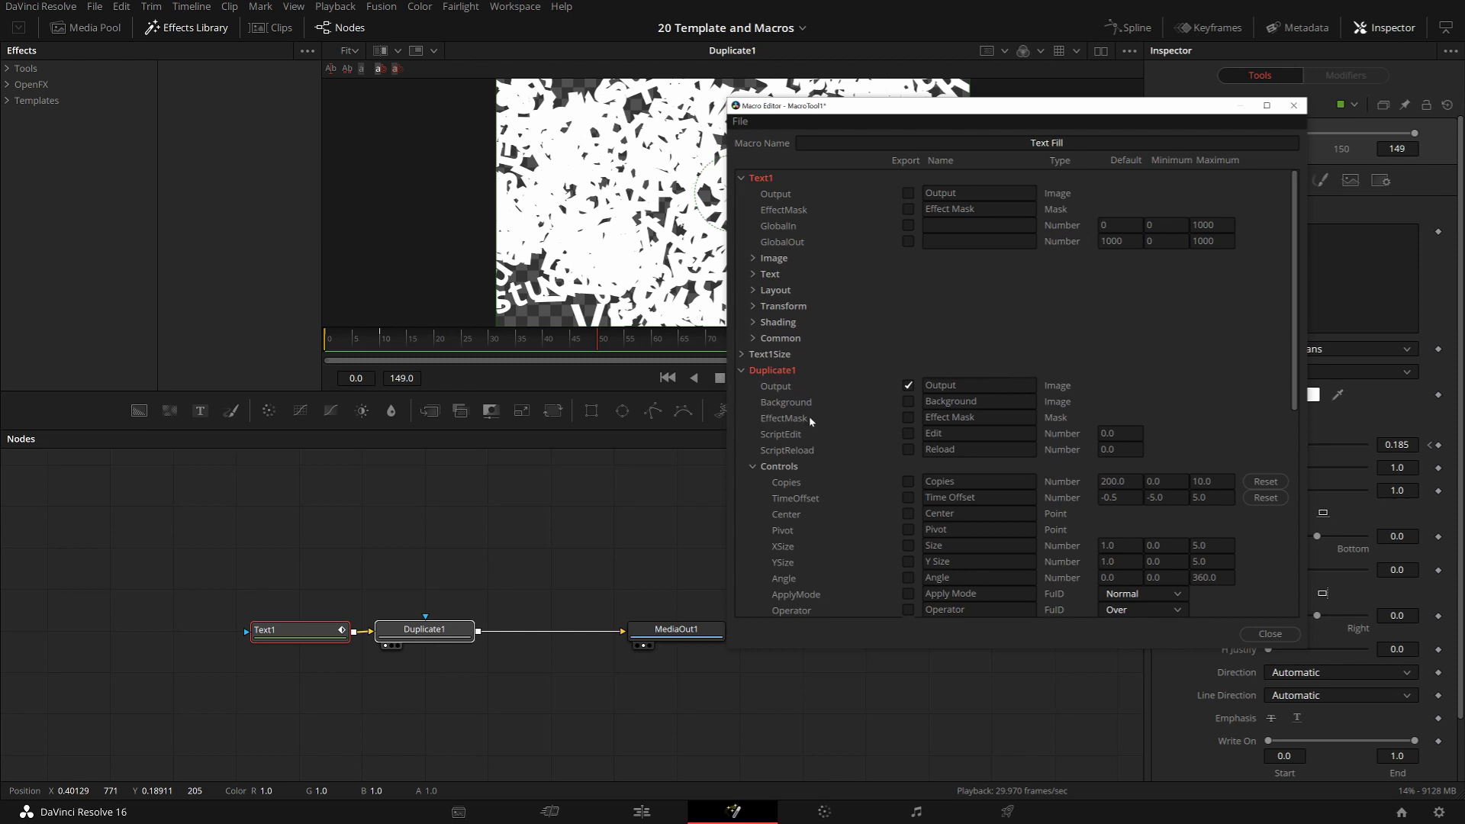
scroll(839, 450, down, 2)
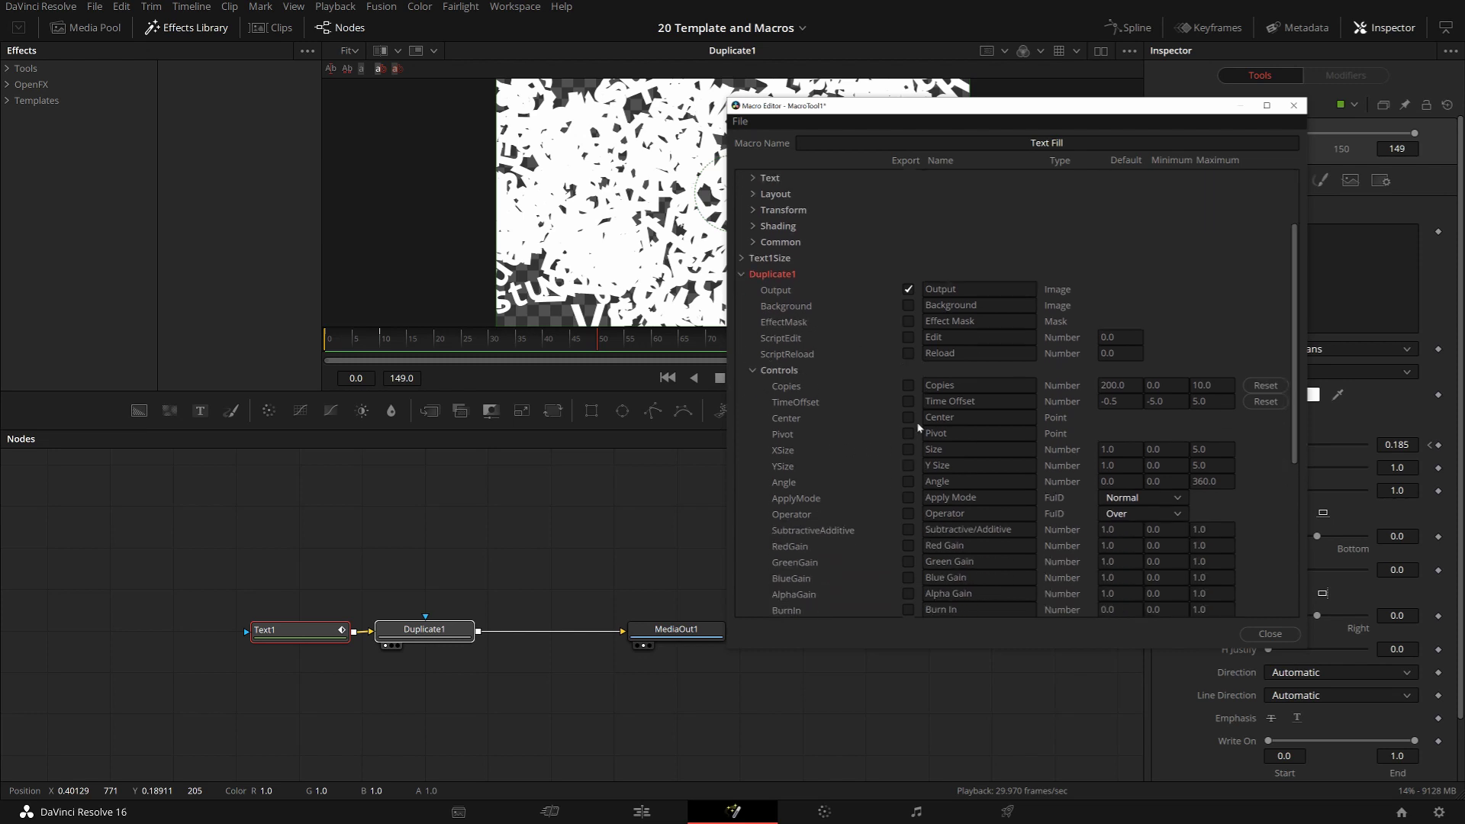
click(909, 386)
Export Duplicate1's Jitter random seed, Randomize, X size and Y size controls.
scroll(884, 443, down, 4)
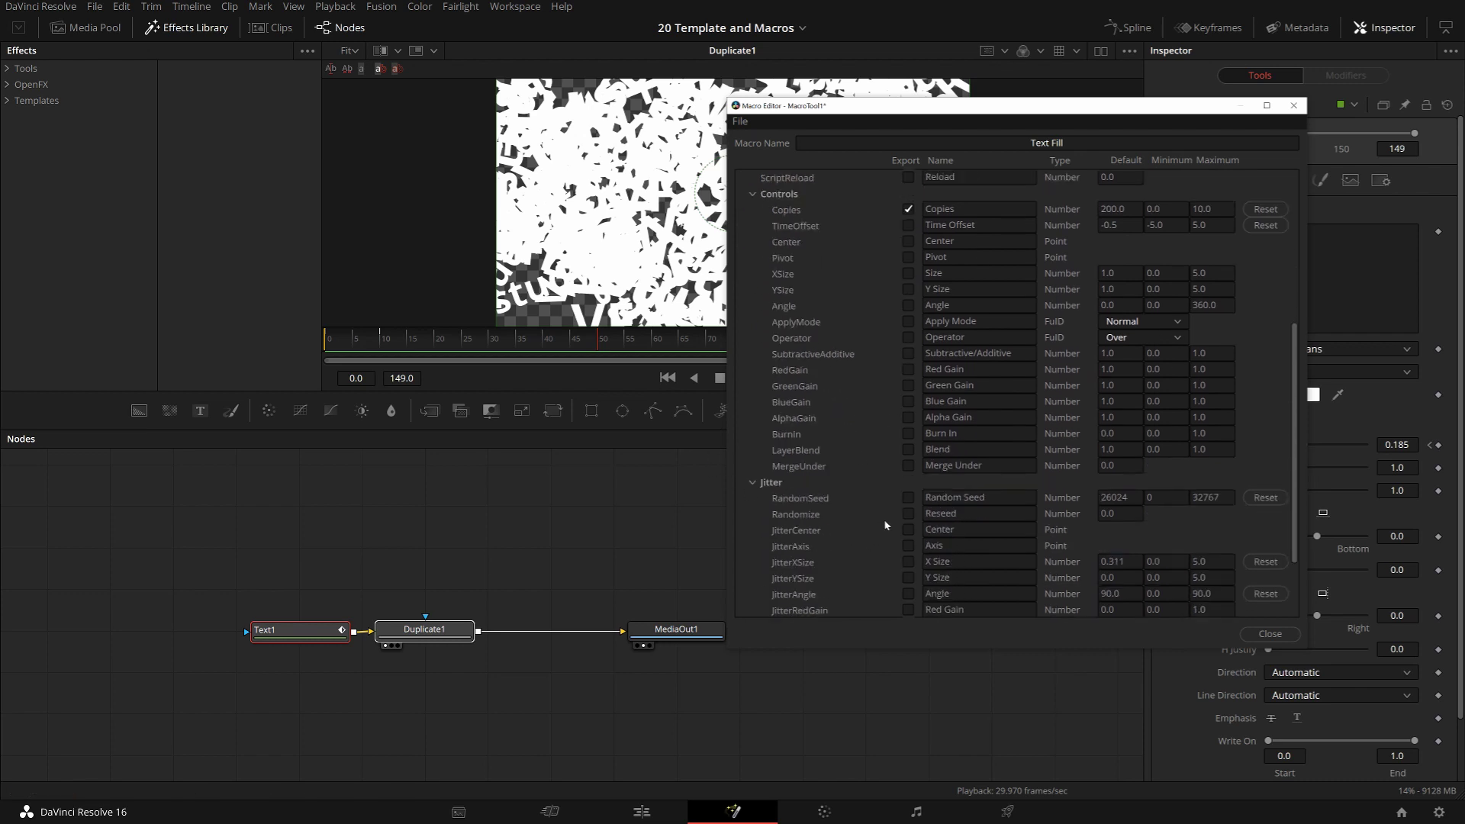
scroll(887, 519, down, 2)
scroll(1029, 394, down, 1)
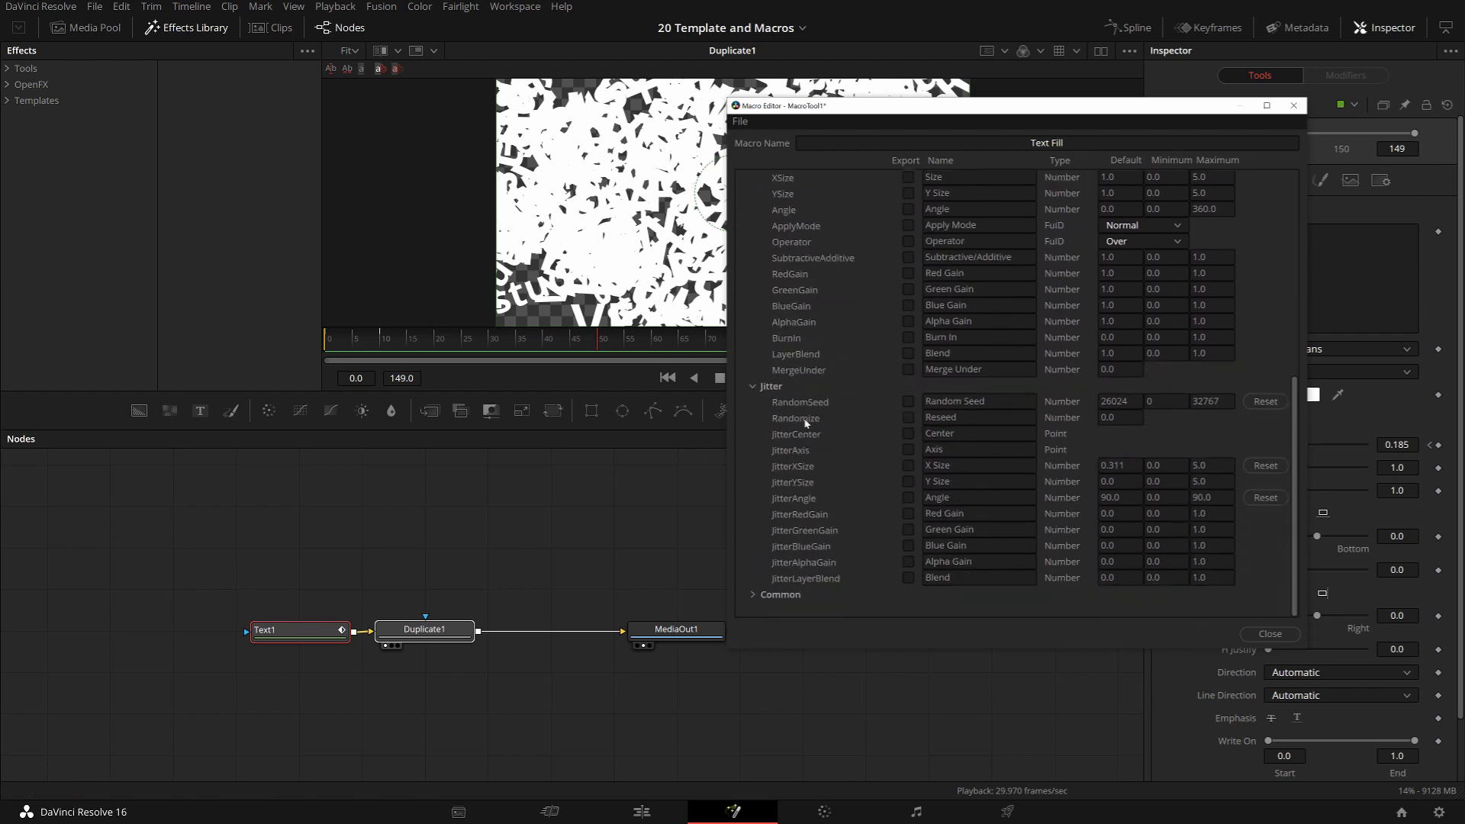
click(909, 402)
click(909, 418)
click(909, 482)
click(908, 465)
drag(1190, 105, 929, 85)
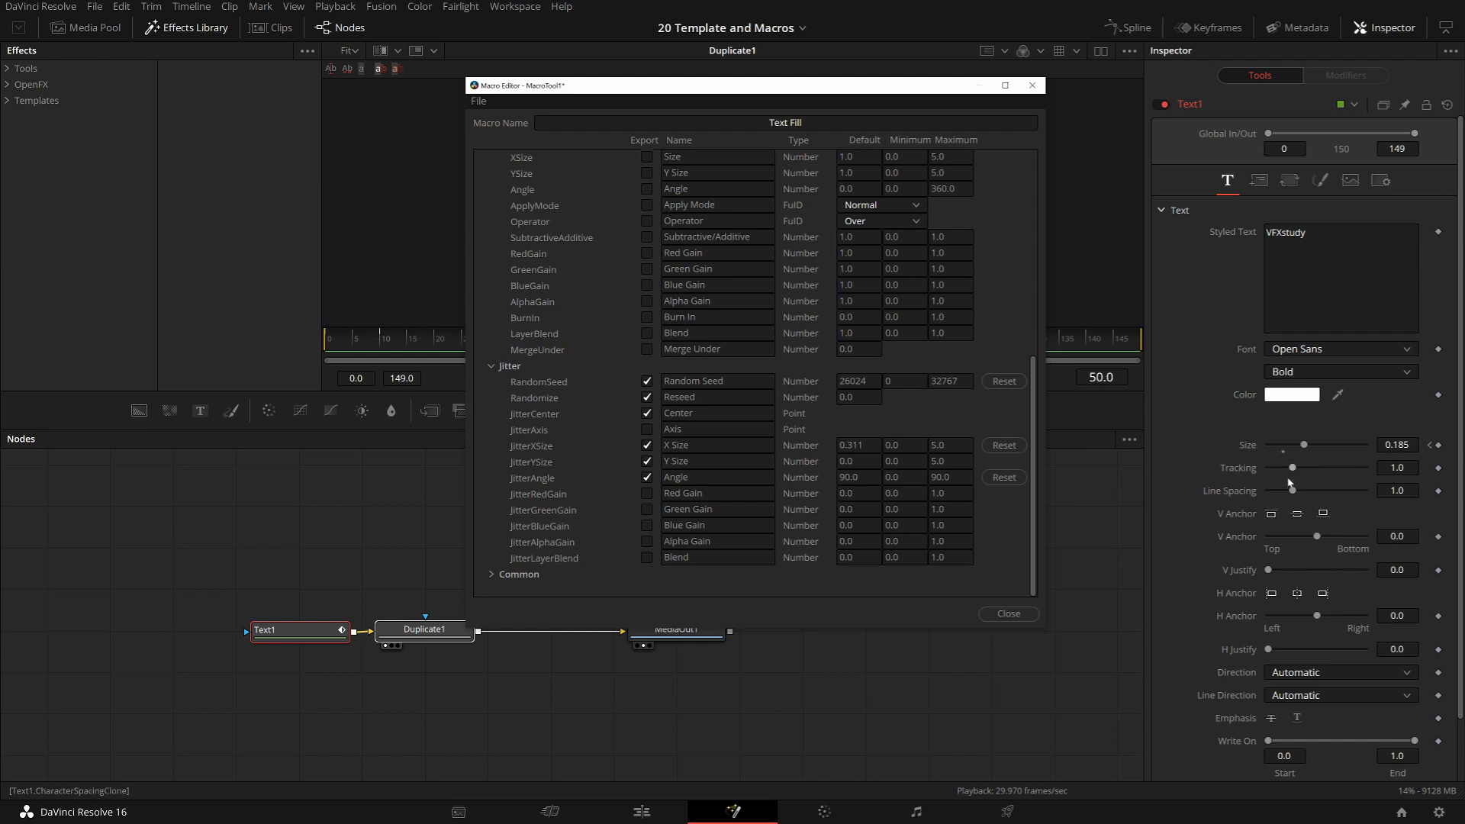
mouse_move(1292, 467)
mouse_down()
mouse_move(1252, 472)
mouse_move(1350, 471)
mouse_move(1267, 470)
mouse_move(1313, 470)
mouse_move(1292, 477)
mouse_up()
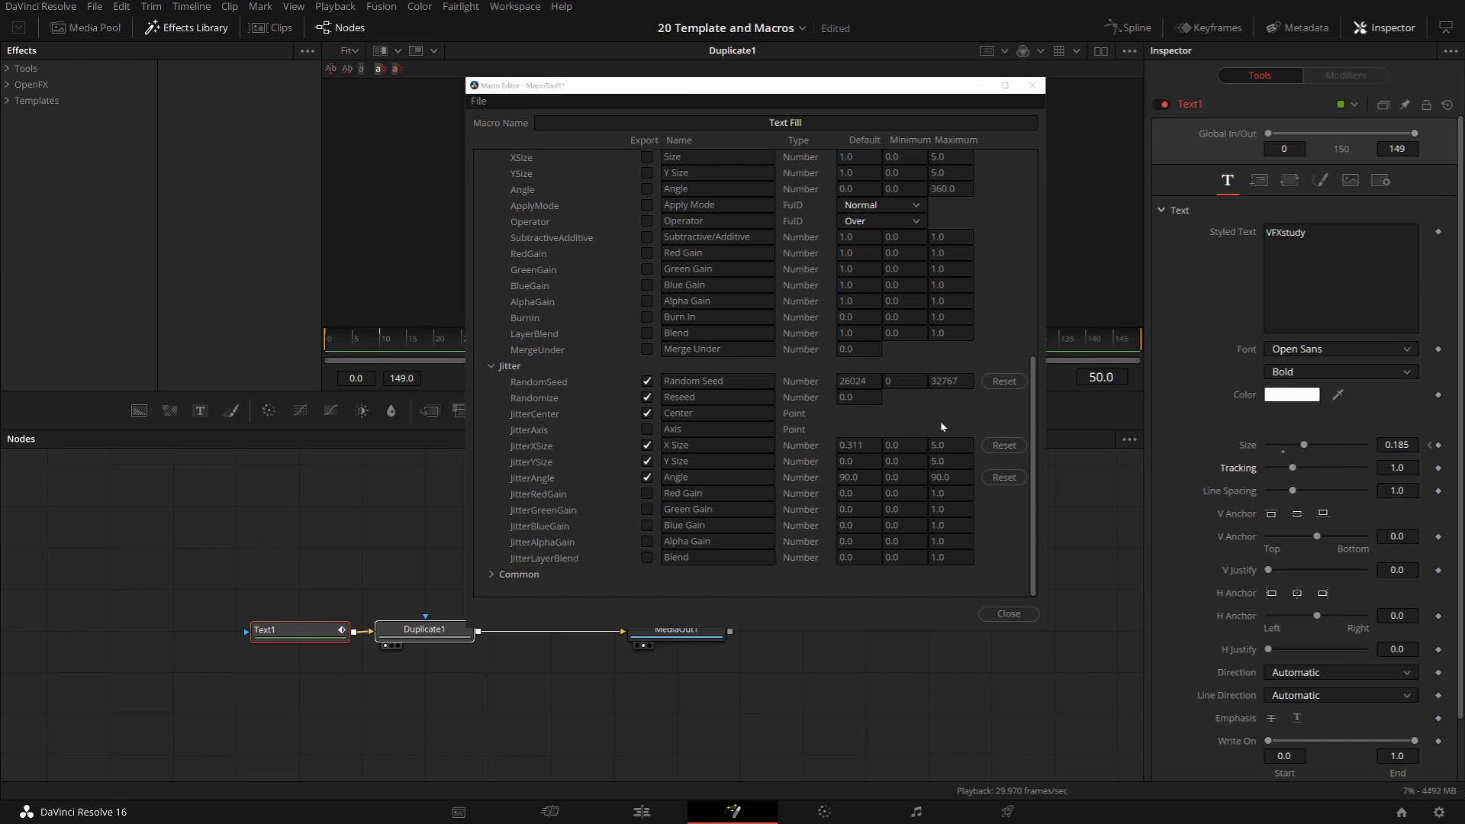
drag(1034, 403, 1079, 186)
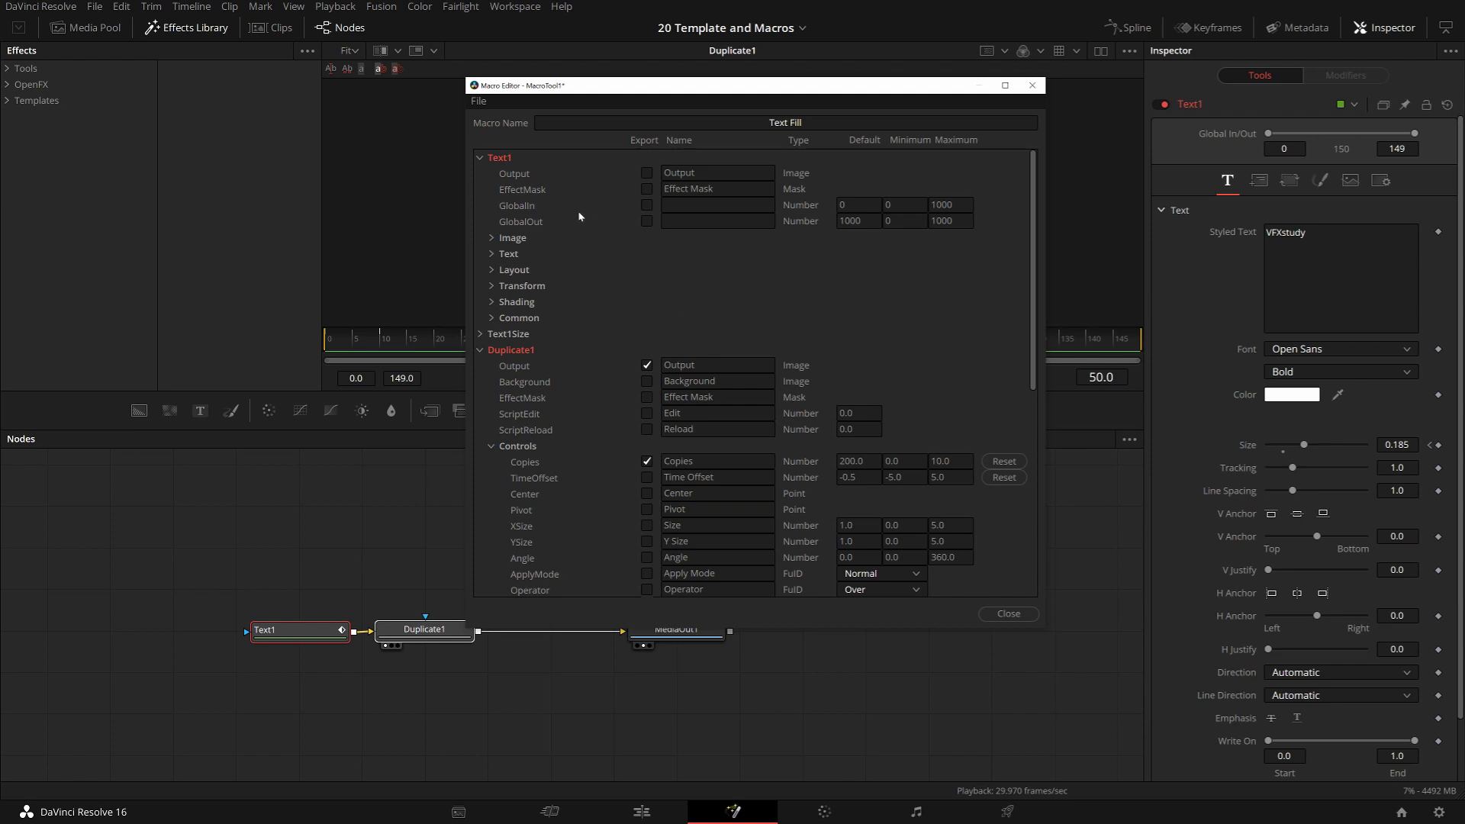
click(485, 104)
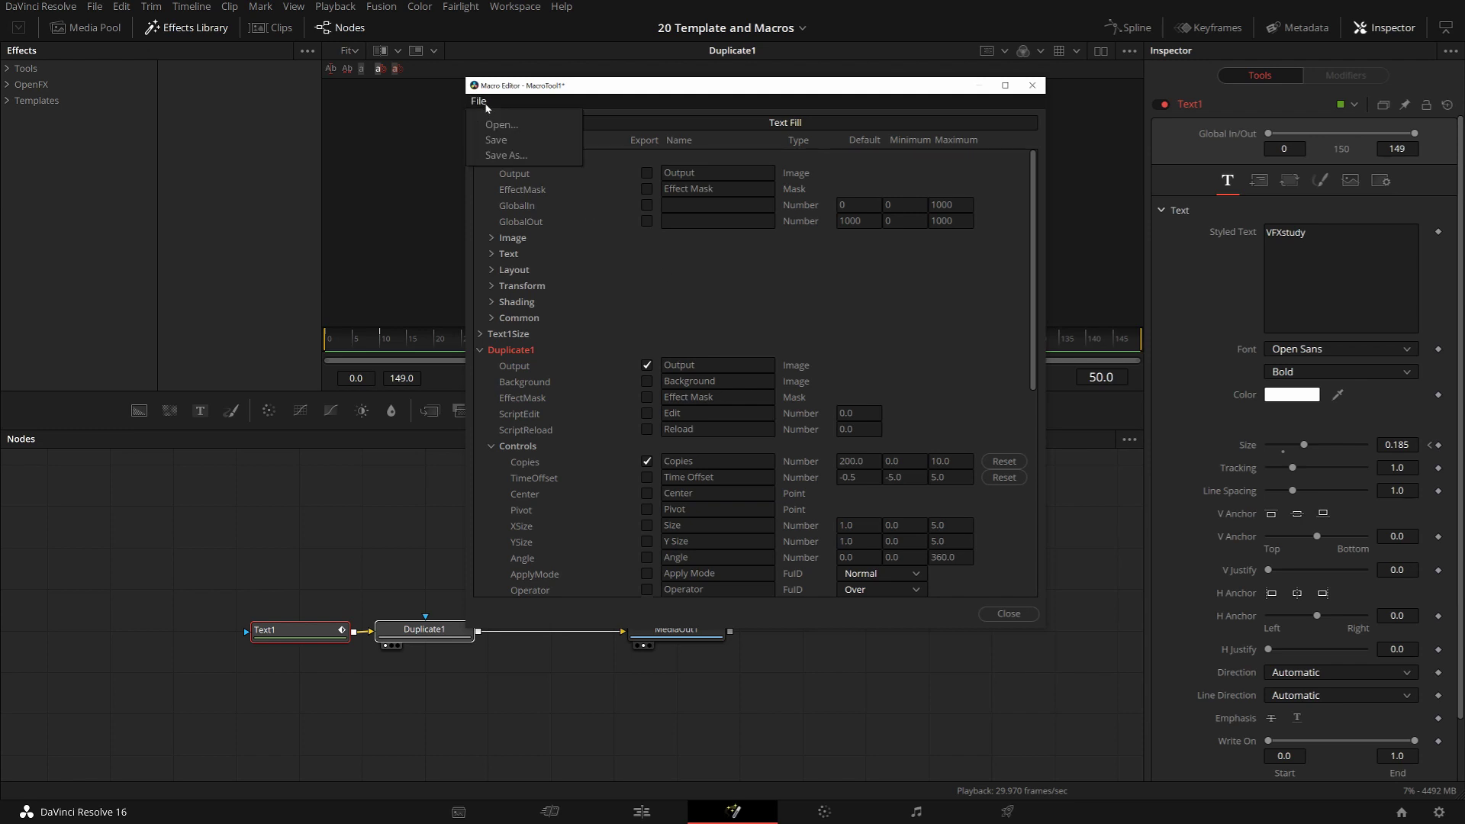
Save the macro as Text Fill.setting in the Fusion Macros folder.
click(507, 155)
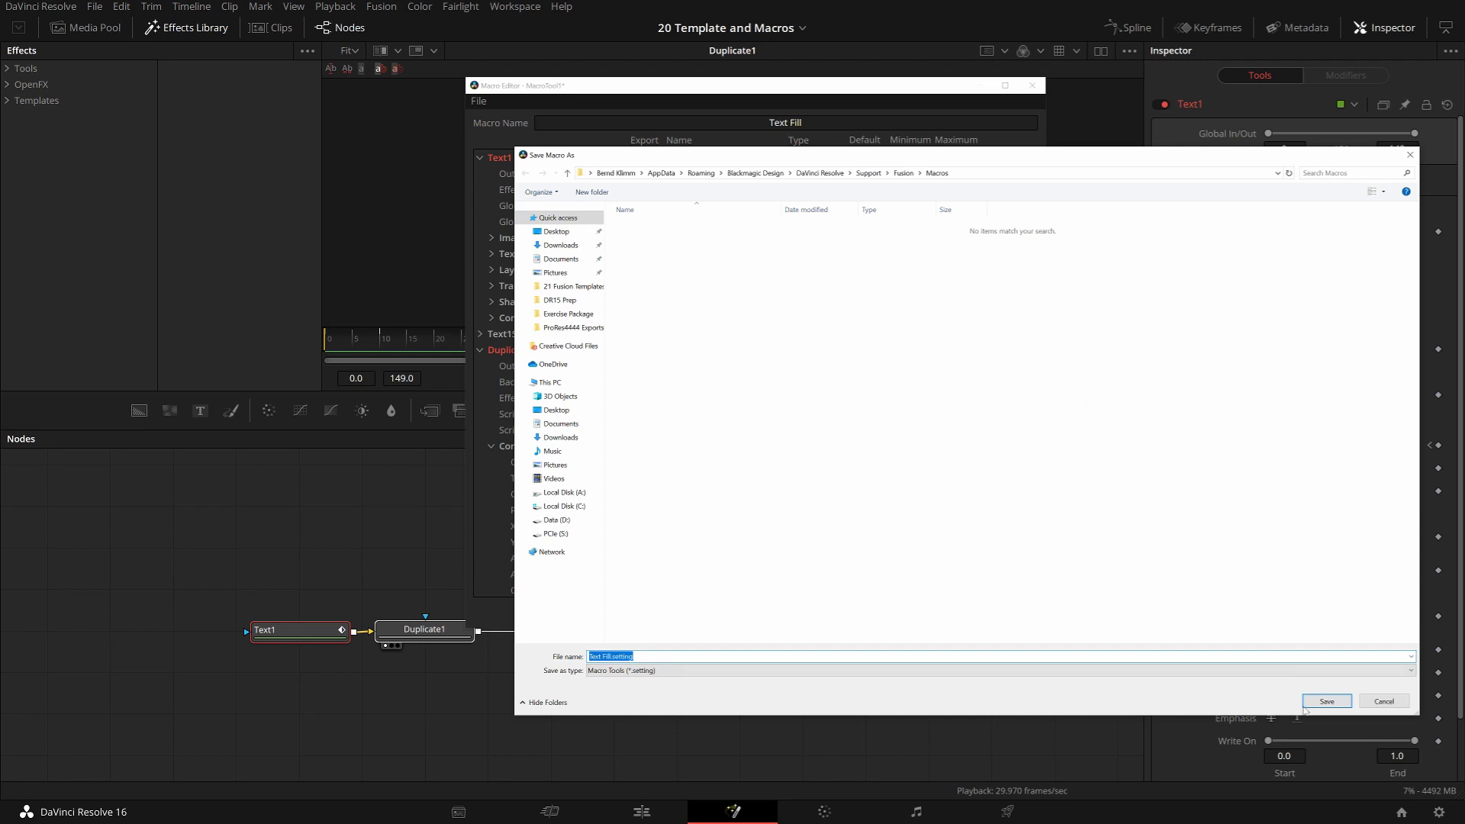
click(985, 174)
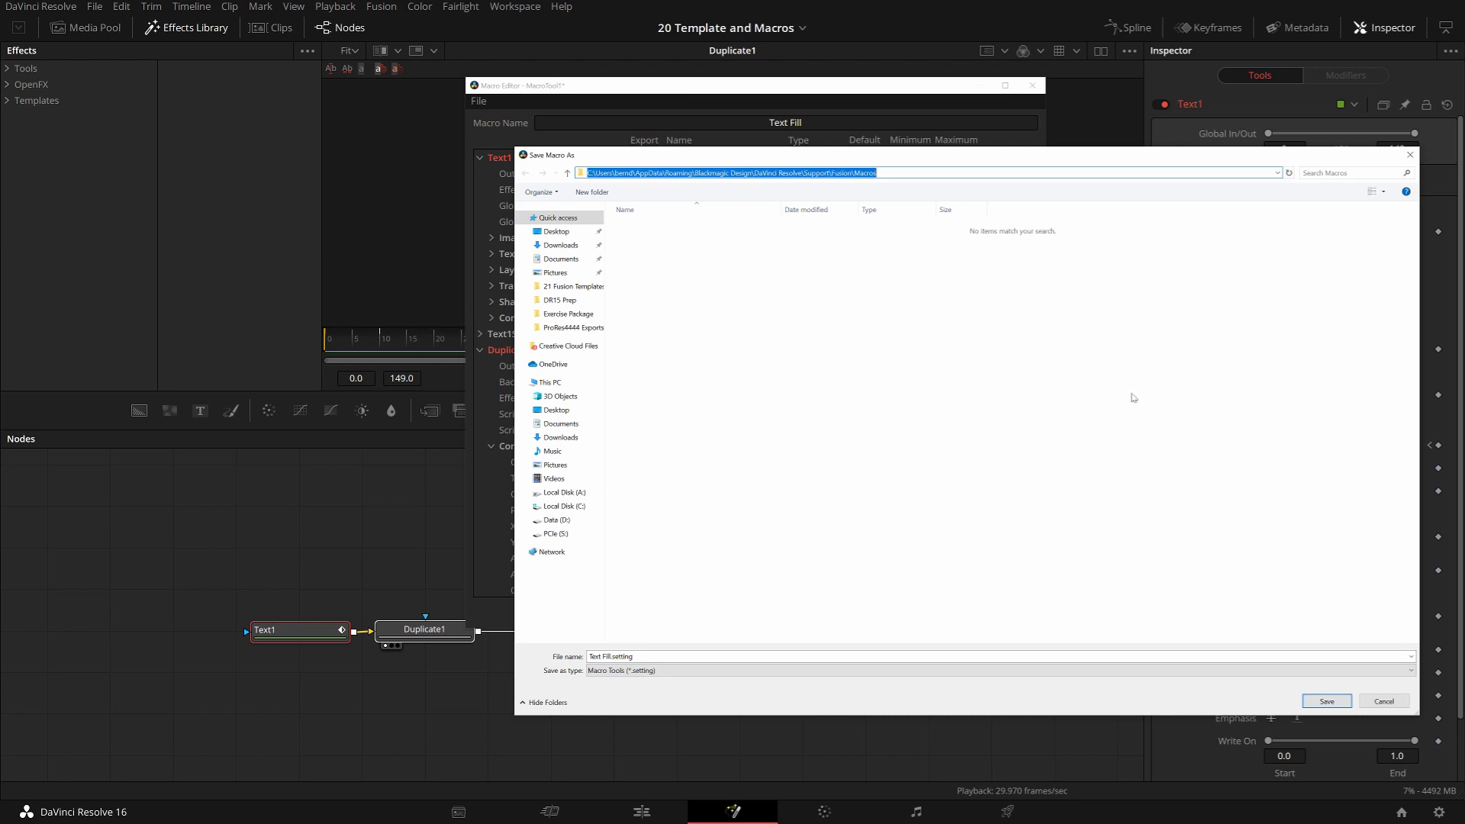
click(1327, 701)
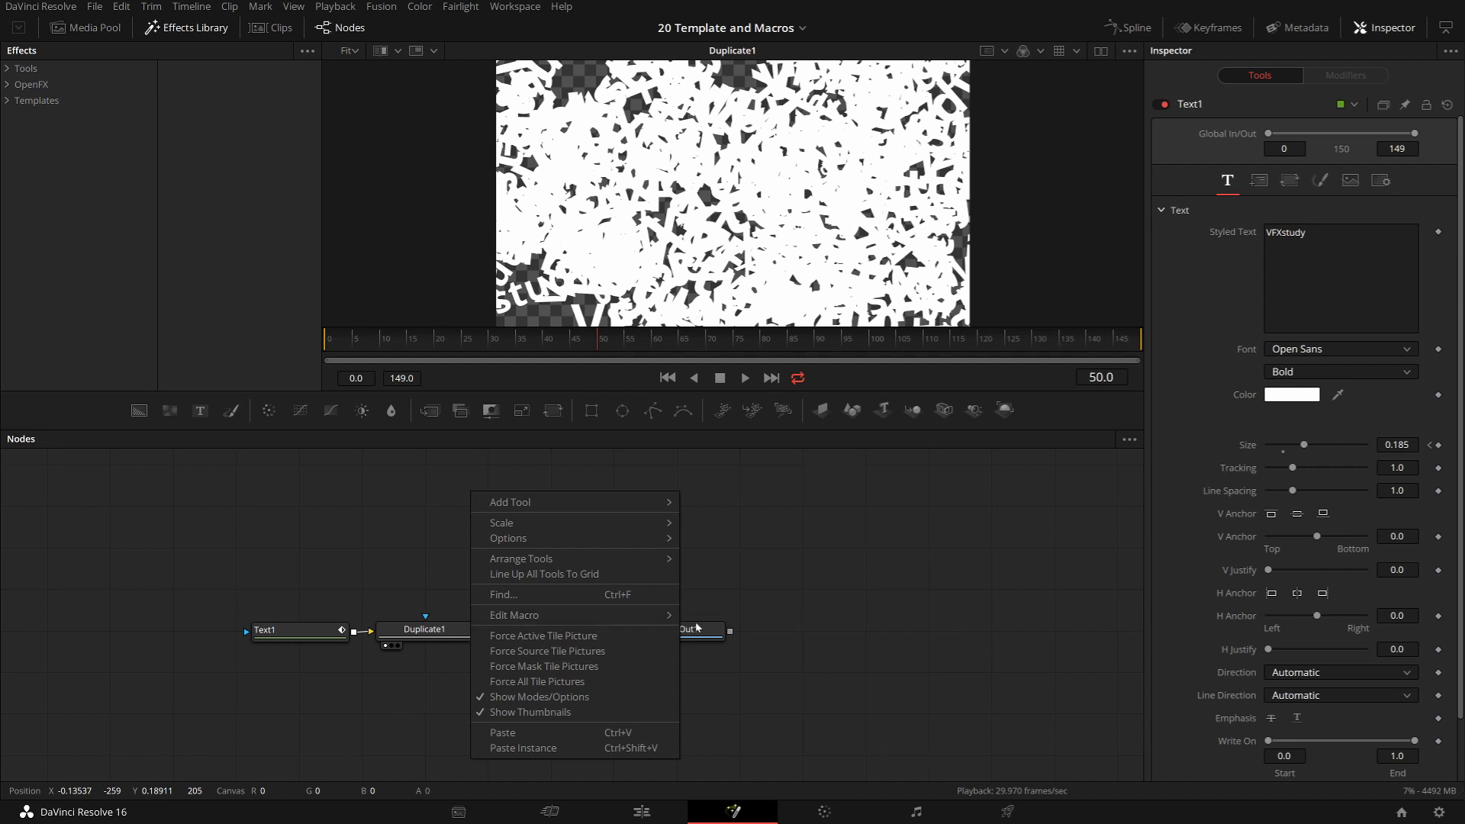
Search Add Tool for 'text fil' and place a Text Fill node above the existing chain.
mouse_move(664, 615)
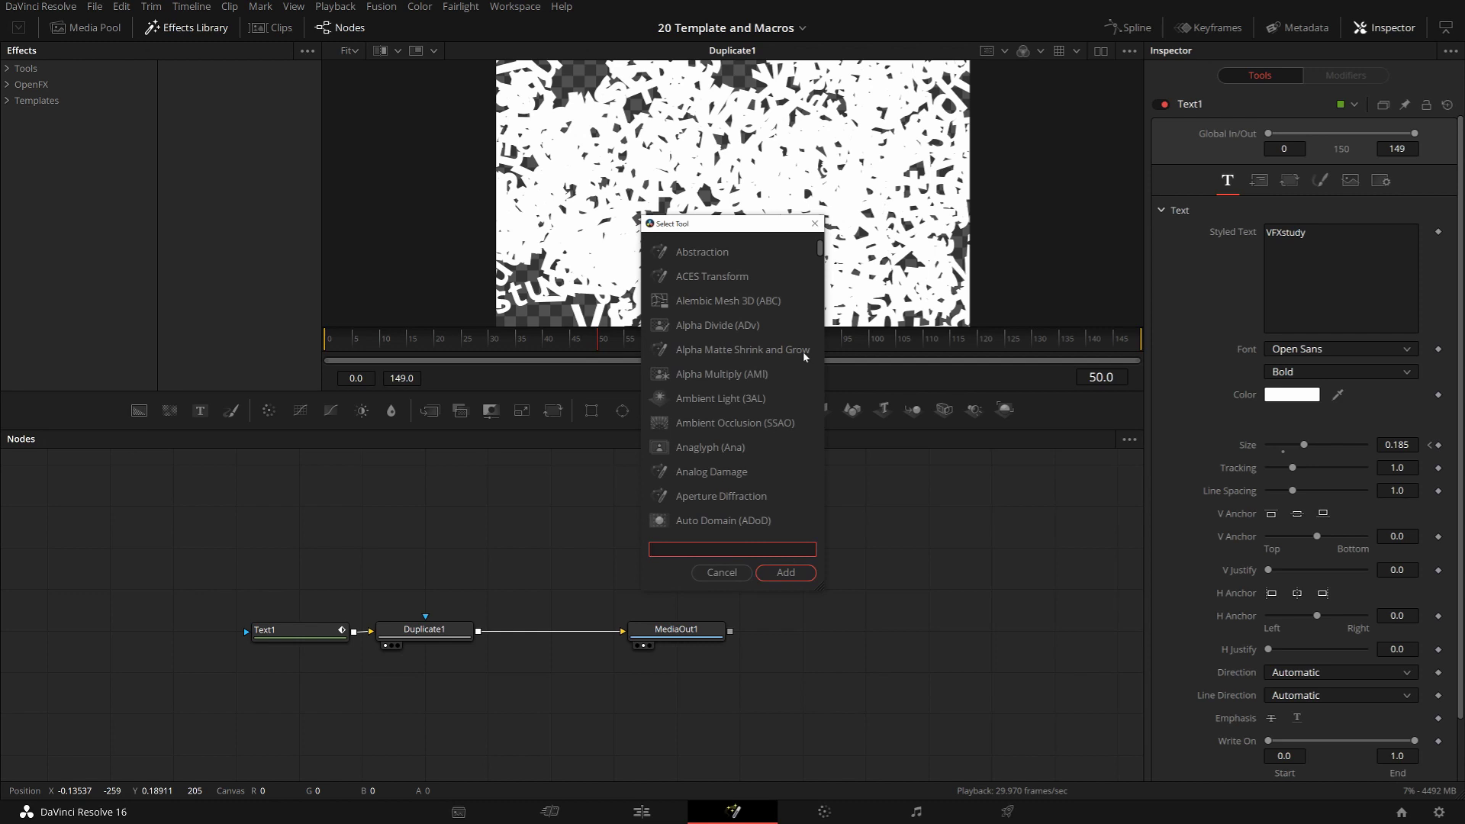
text(text)
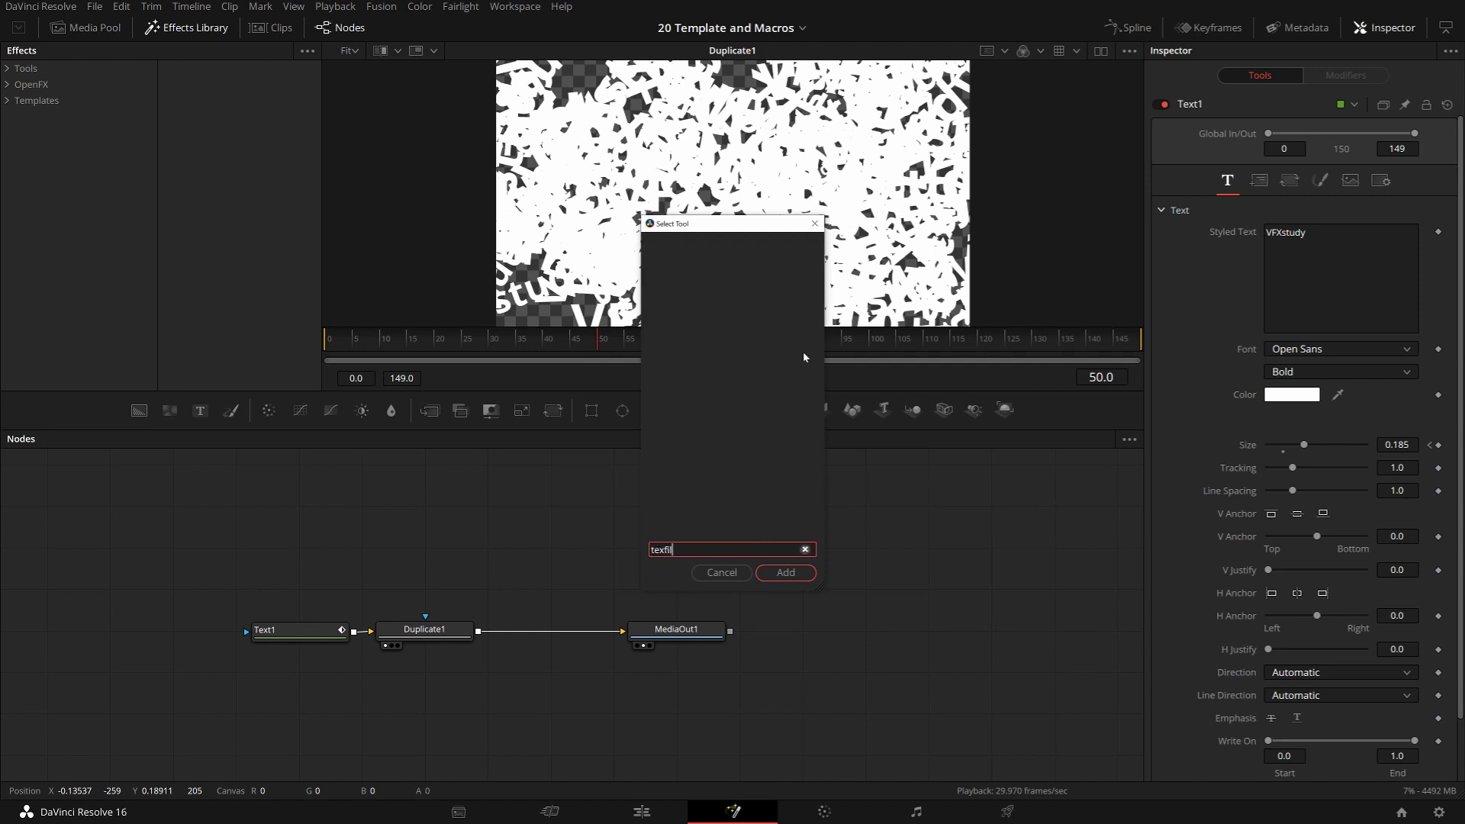
key(BackSpace)
text(f)
key(BackSpace)
key(BackSpace)
key(BackSpace)
text(t)
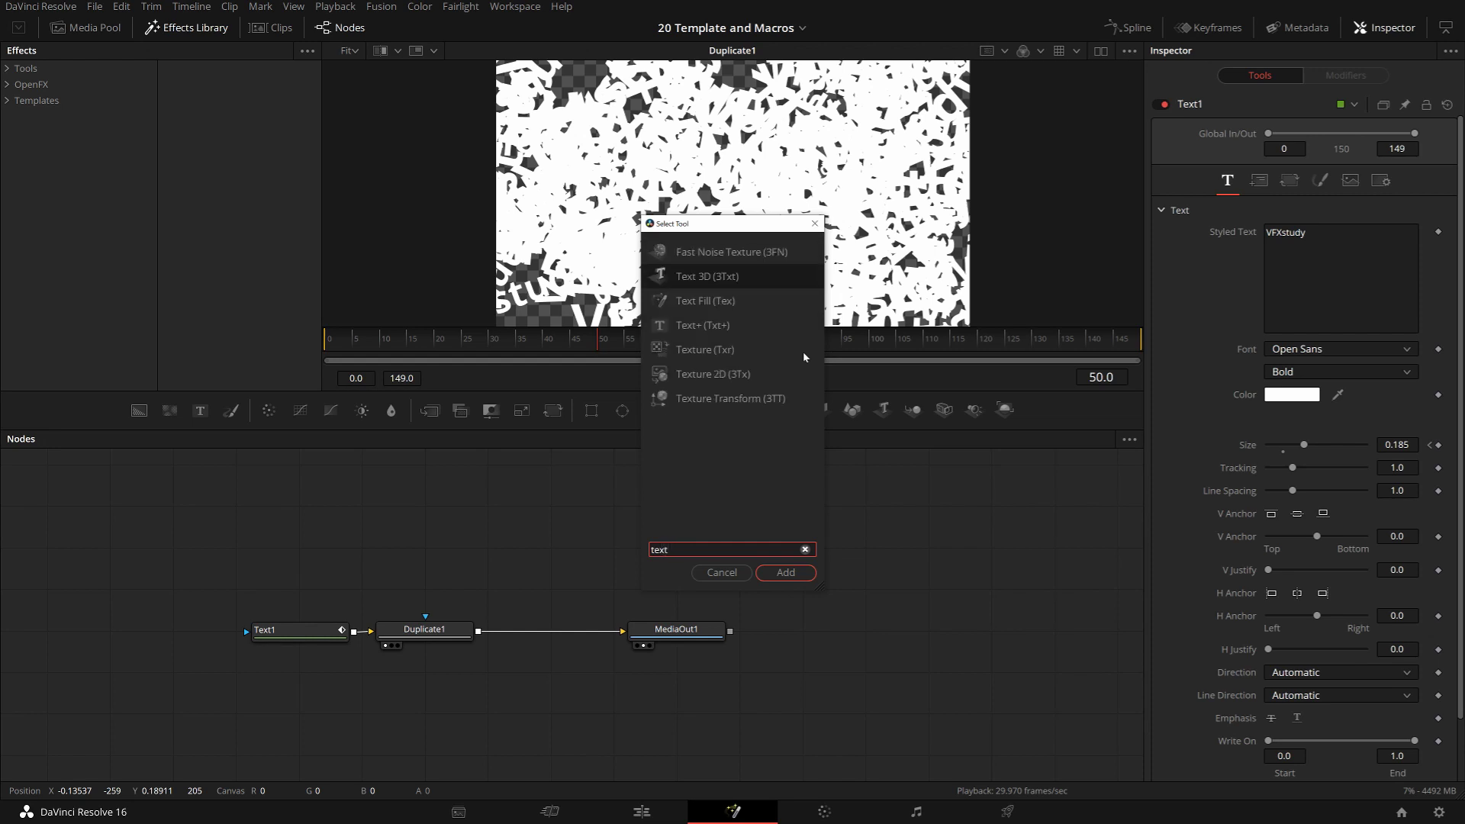
text( fil)
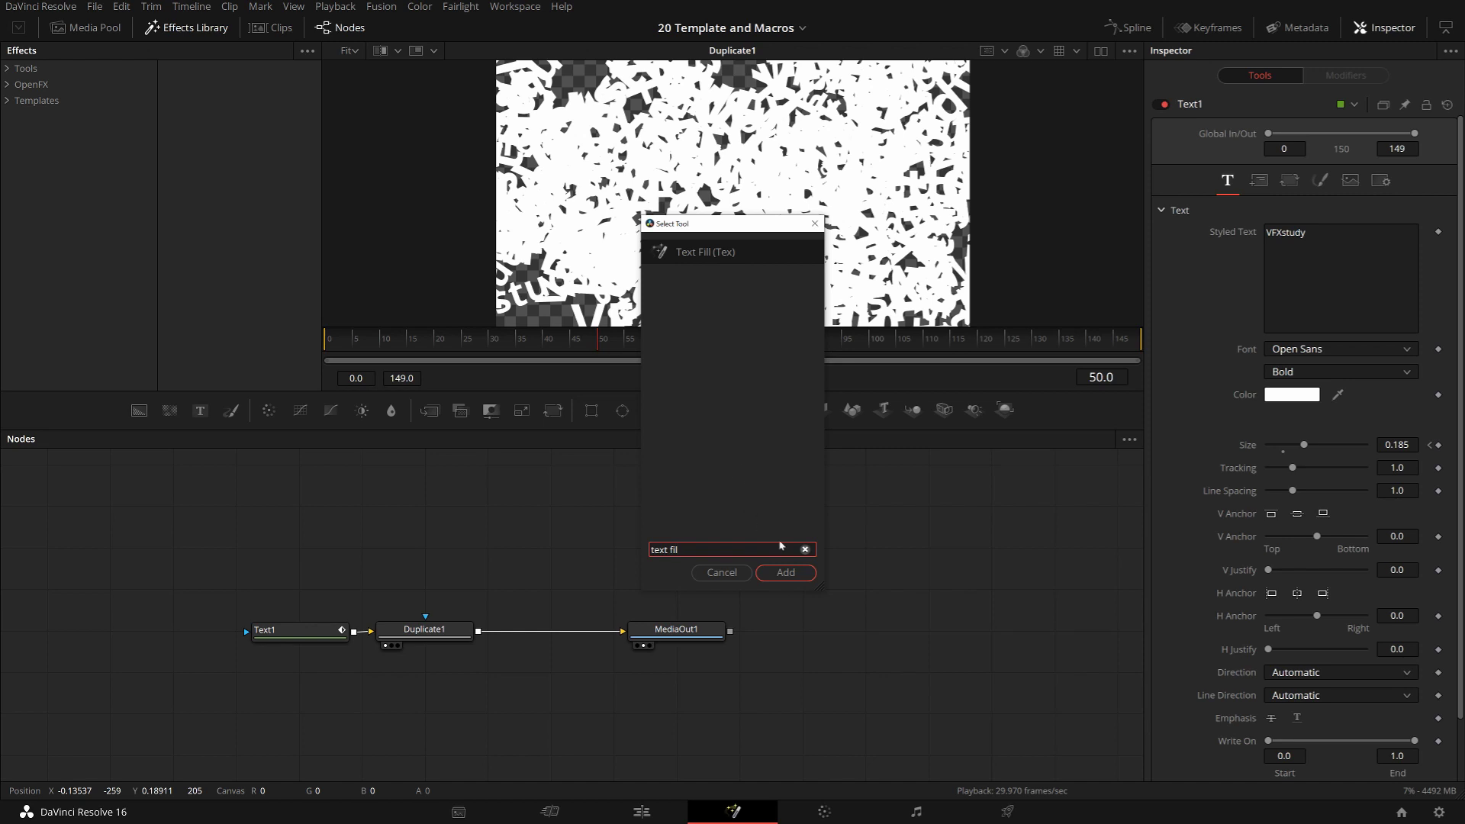
click(785, 573)
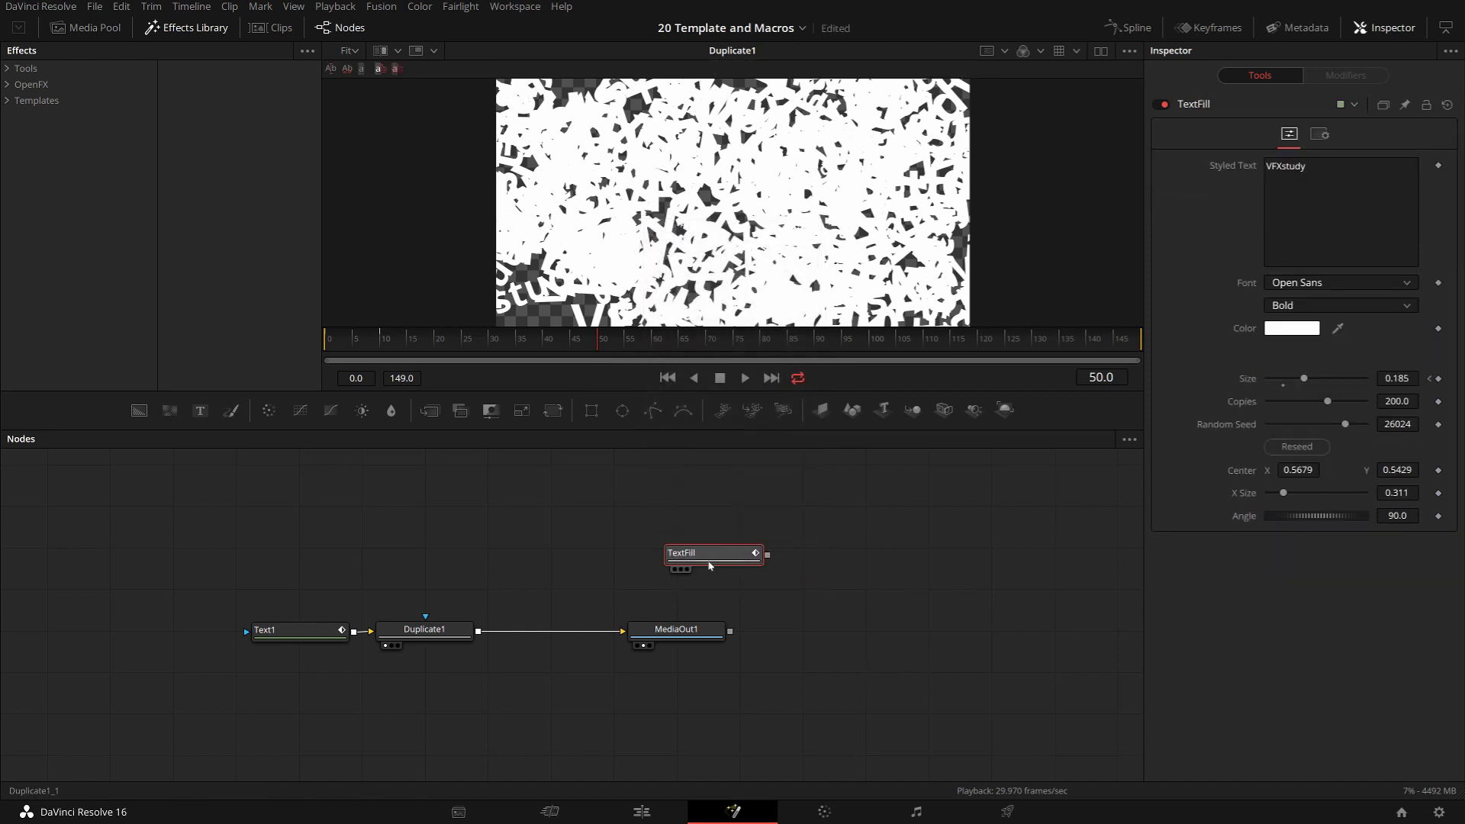
drag(710, 566, 523, 519)
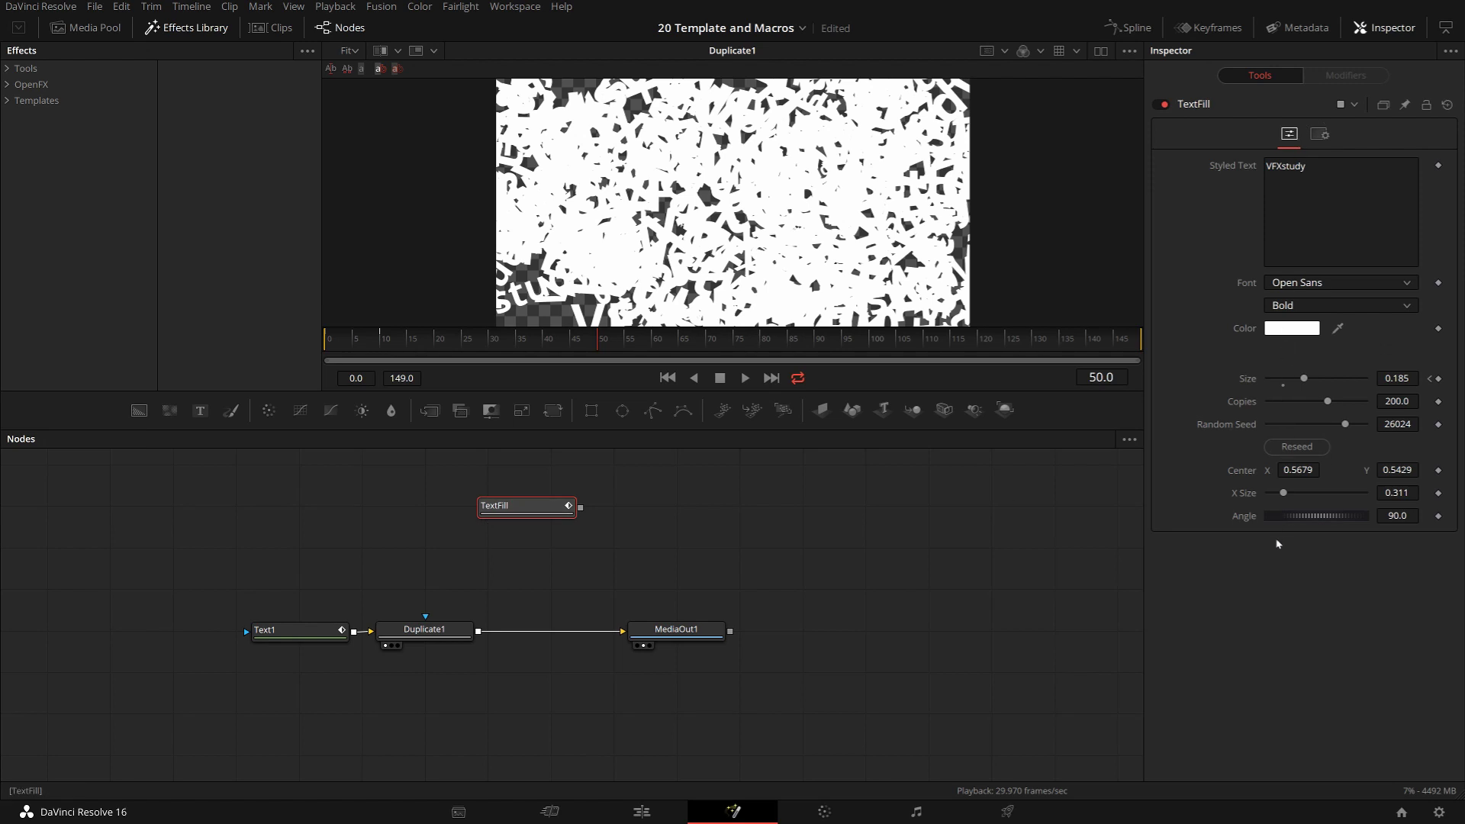
Preview TextFill at frame 5, connect it to MediaOut1, and select the old Text1 and Duplicate1 nodes.
key(1)
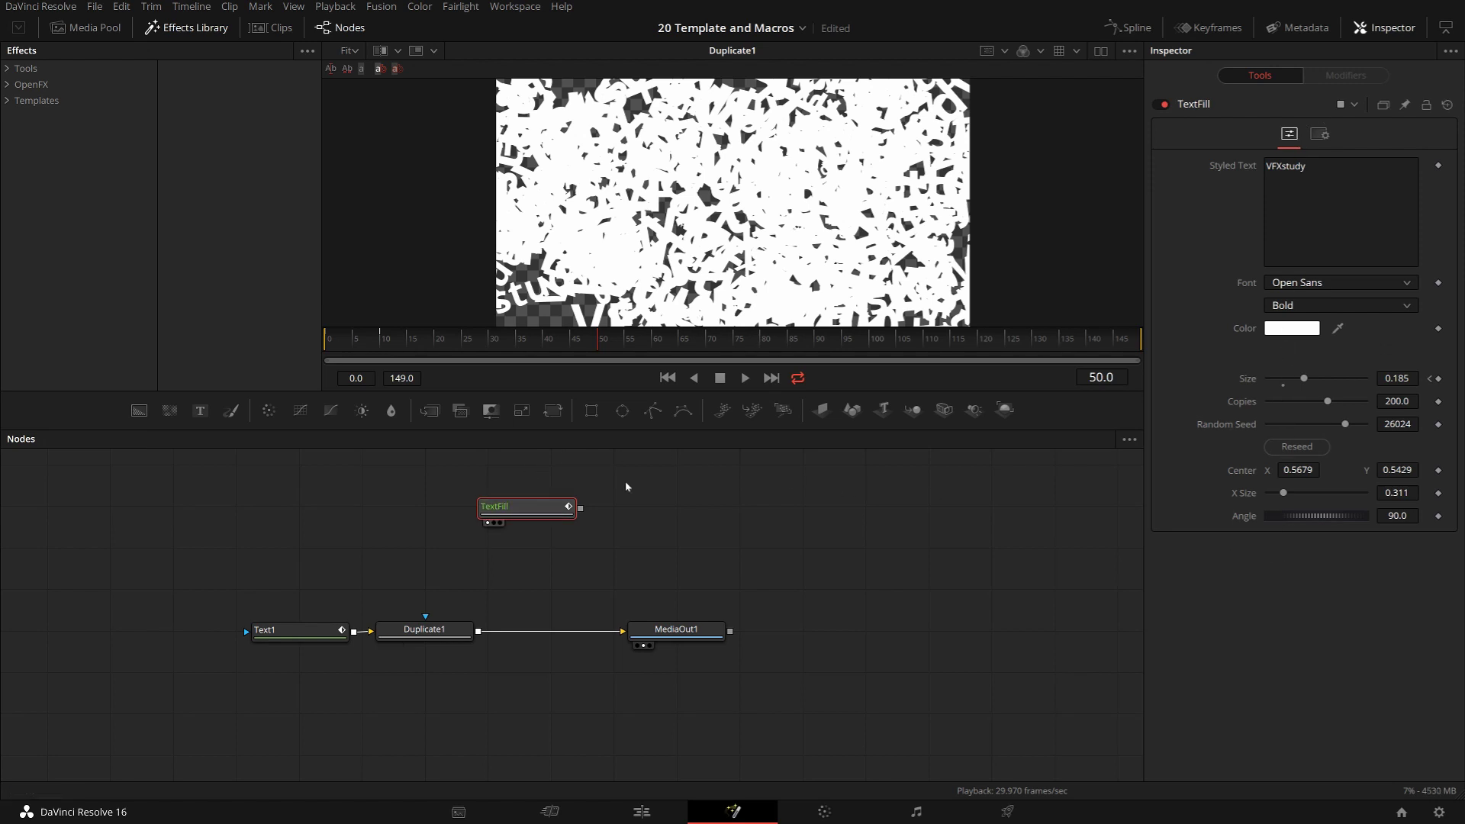
click(353, 338)
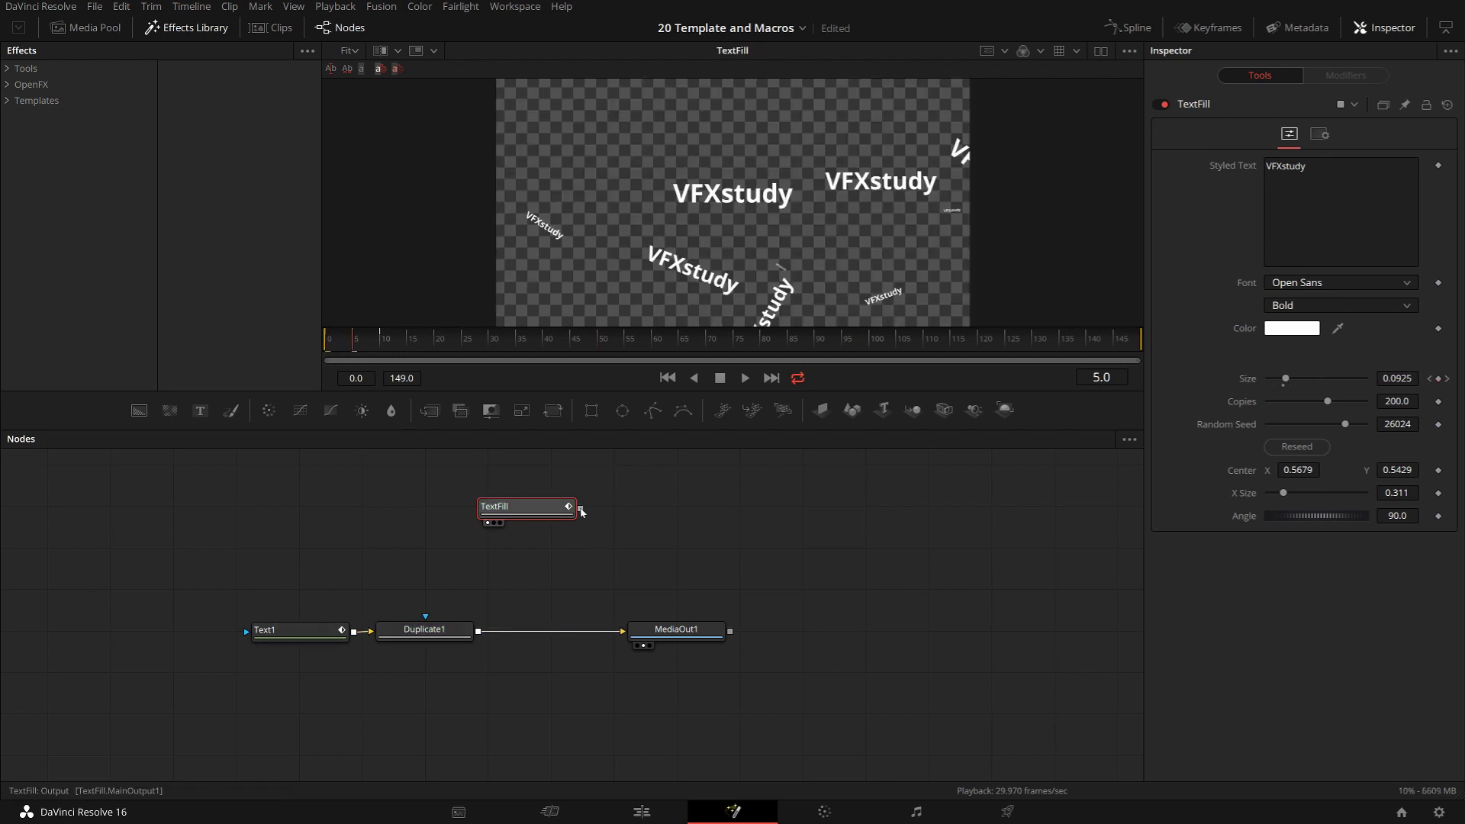
drag(578, 507, 624, 631)
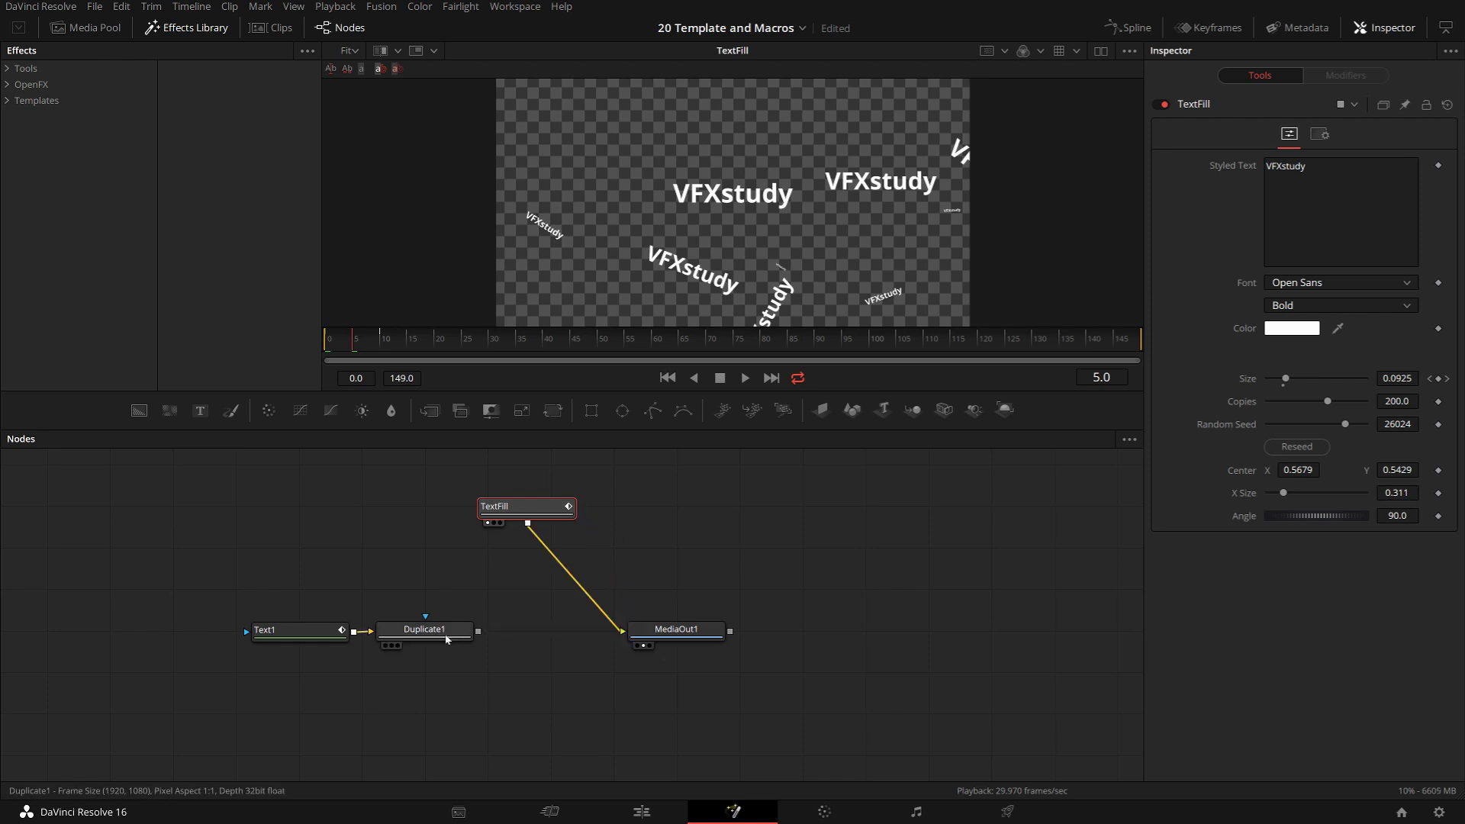
drag(165, 538, 444, 678)
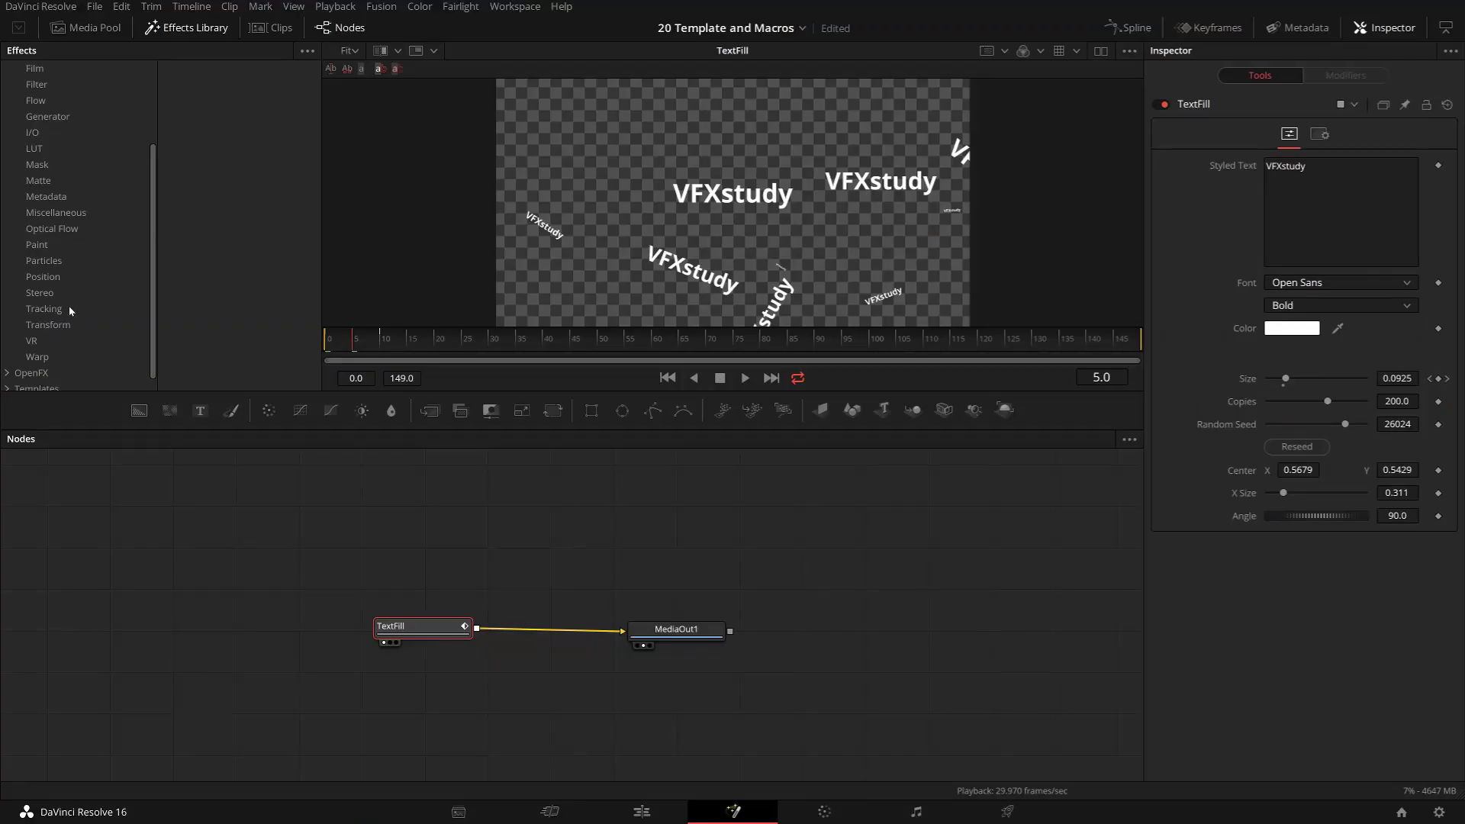
In the Effects Library, collapse Tools and expand Templates.
scroll(69, 311, up, 3)
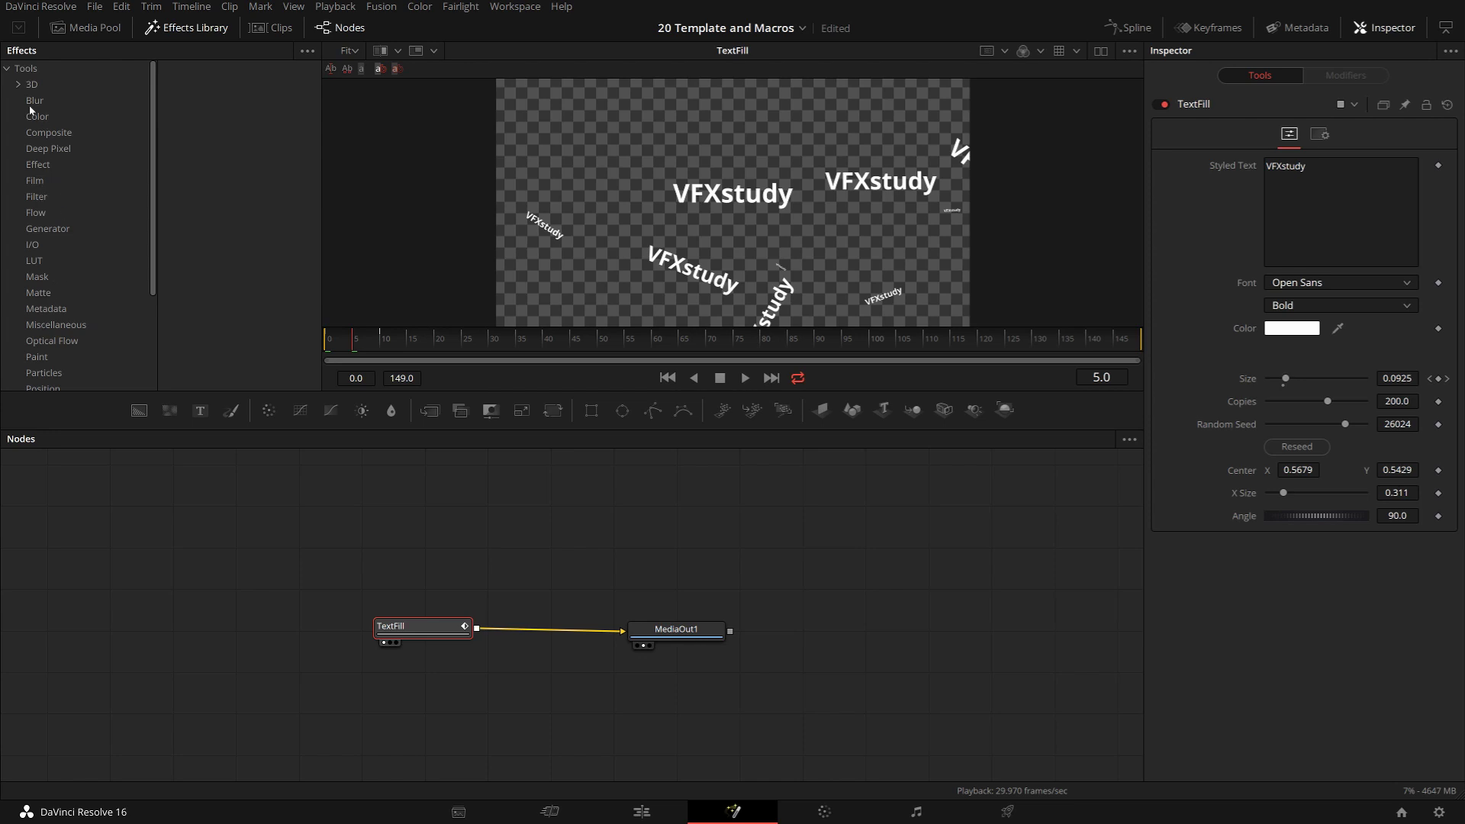
click(8, 69)
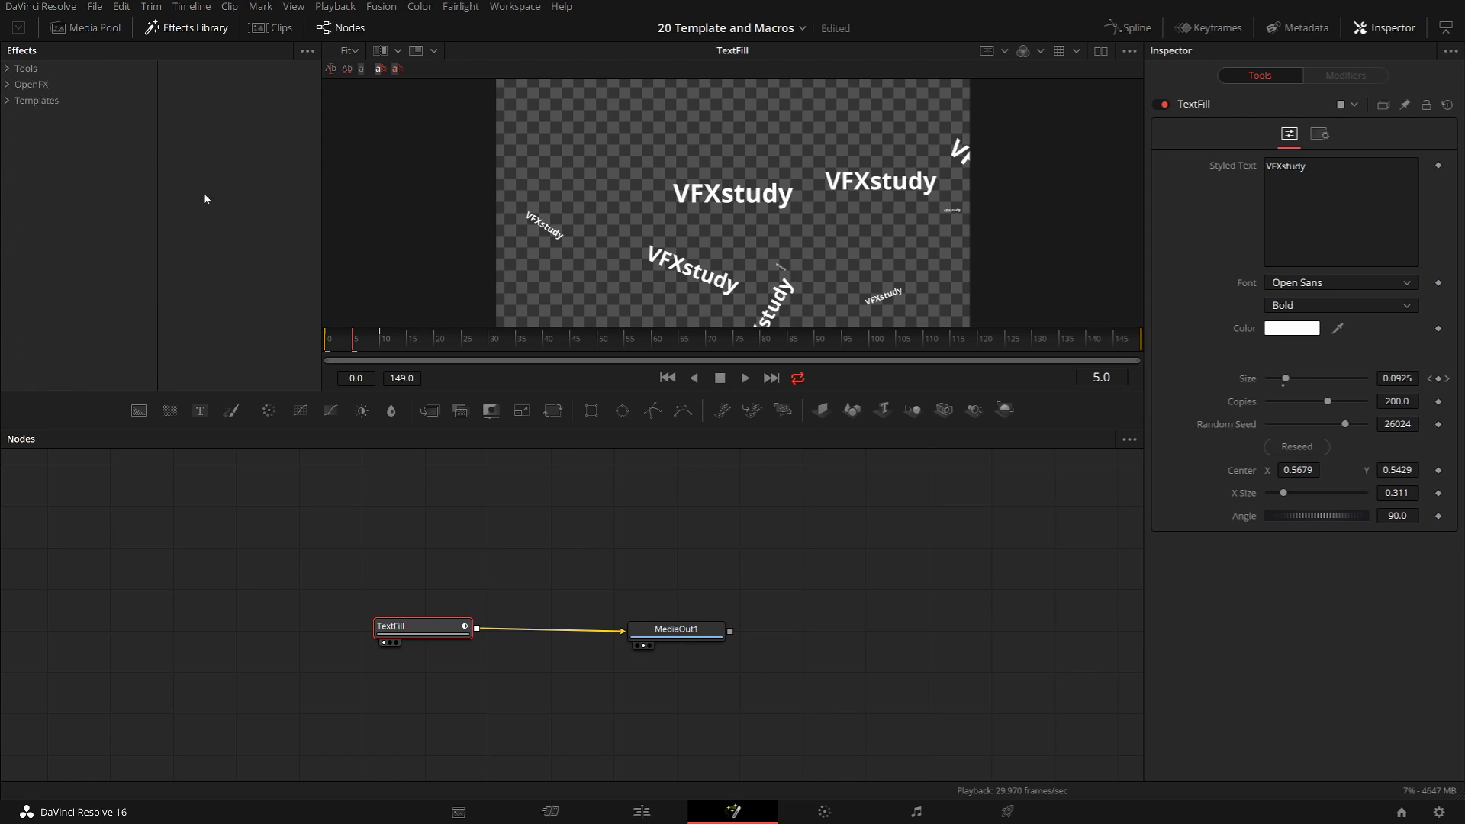
click(7, 101)
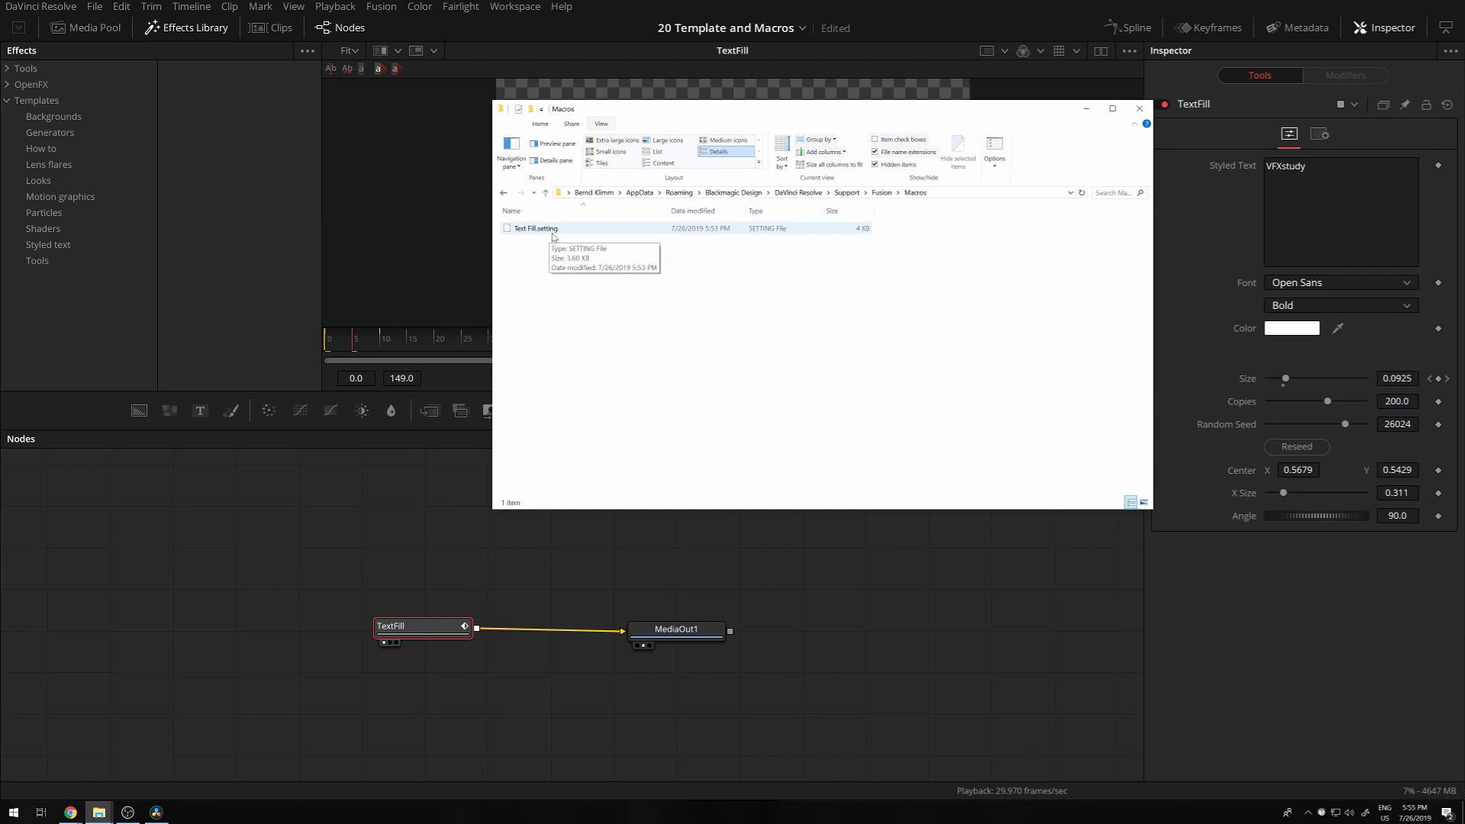
click(537, 228)
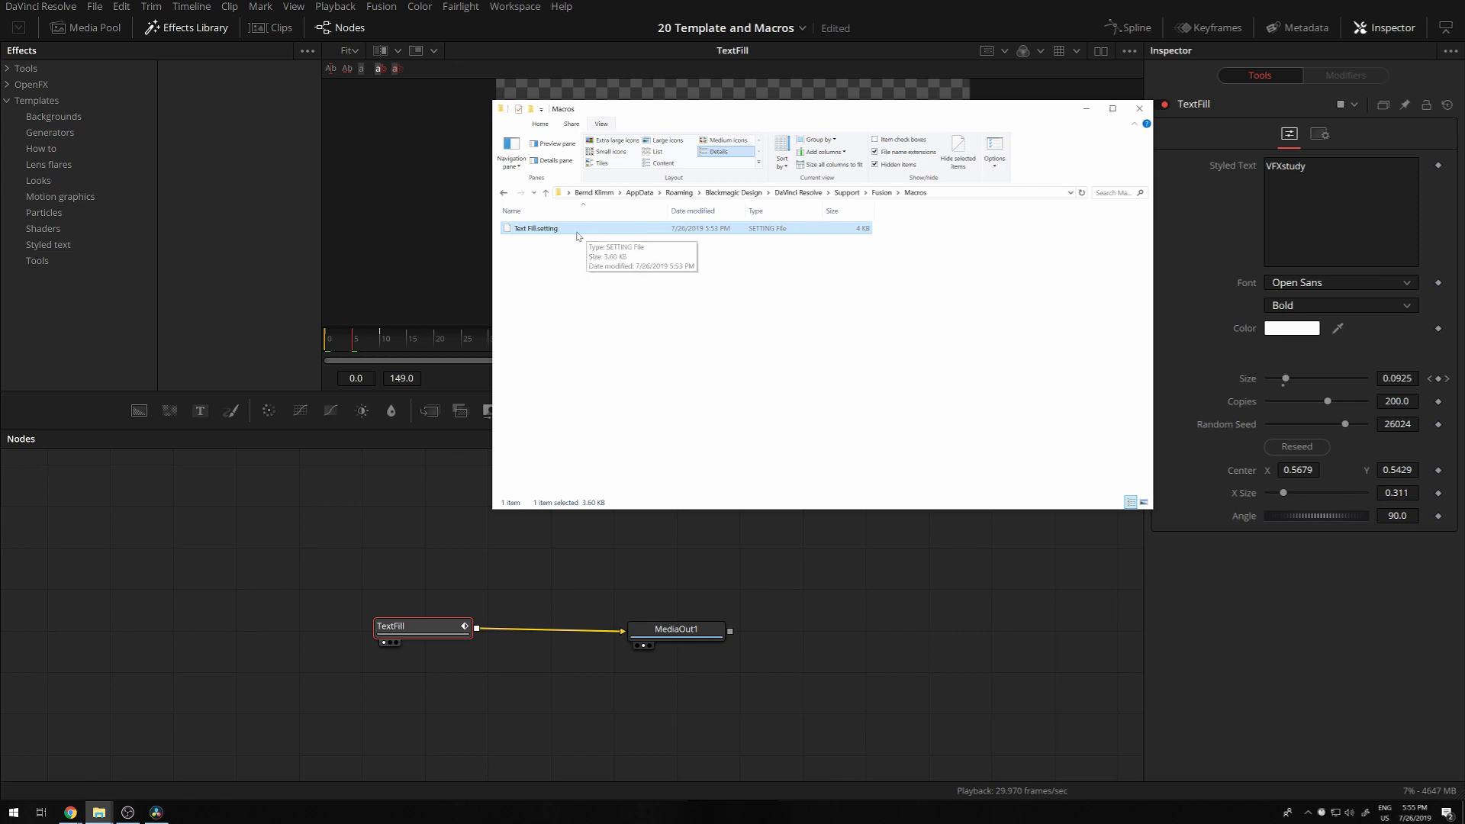
drag(546, 236, 228, 556)
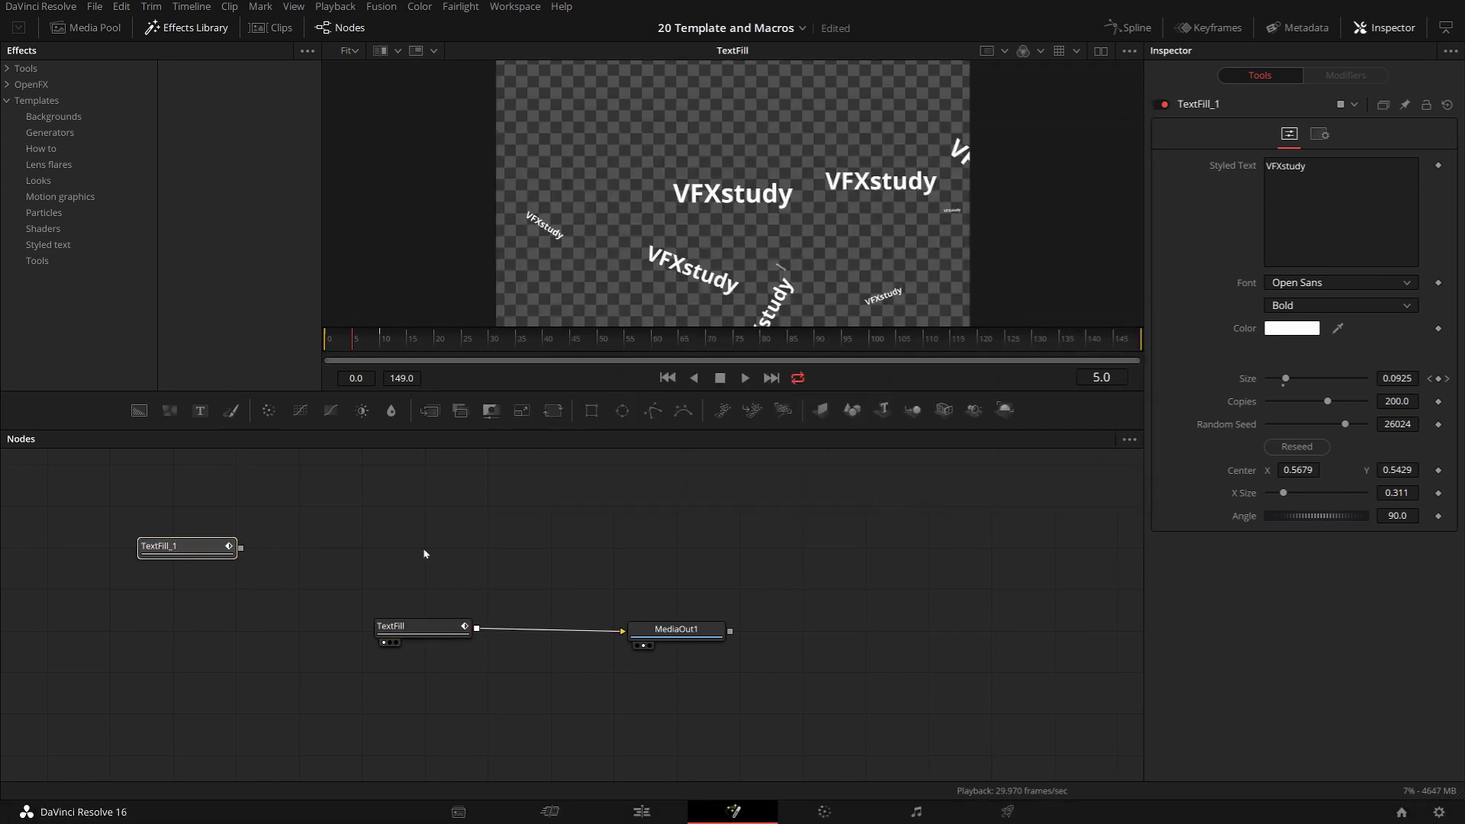
key(ctrl+z)
key(alt+Tab)
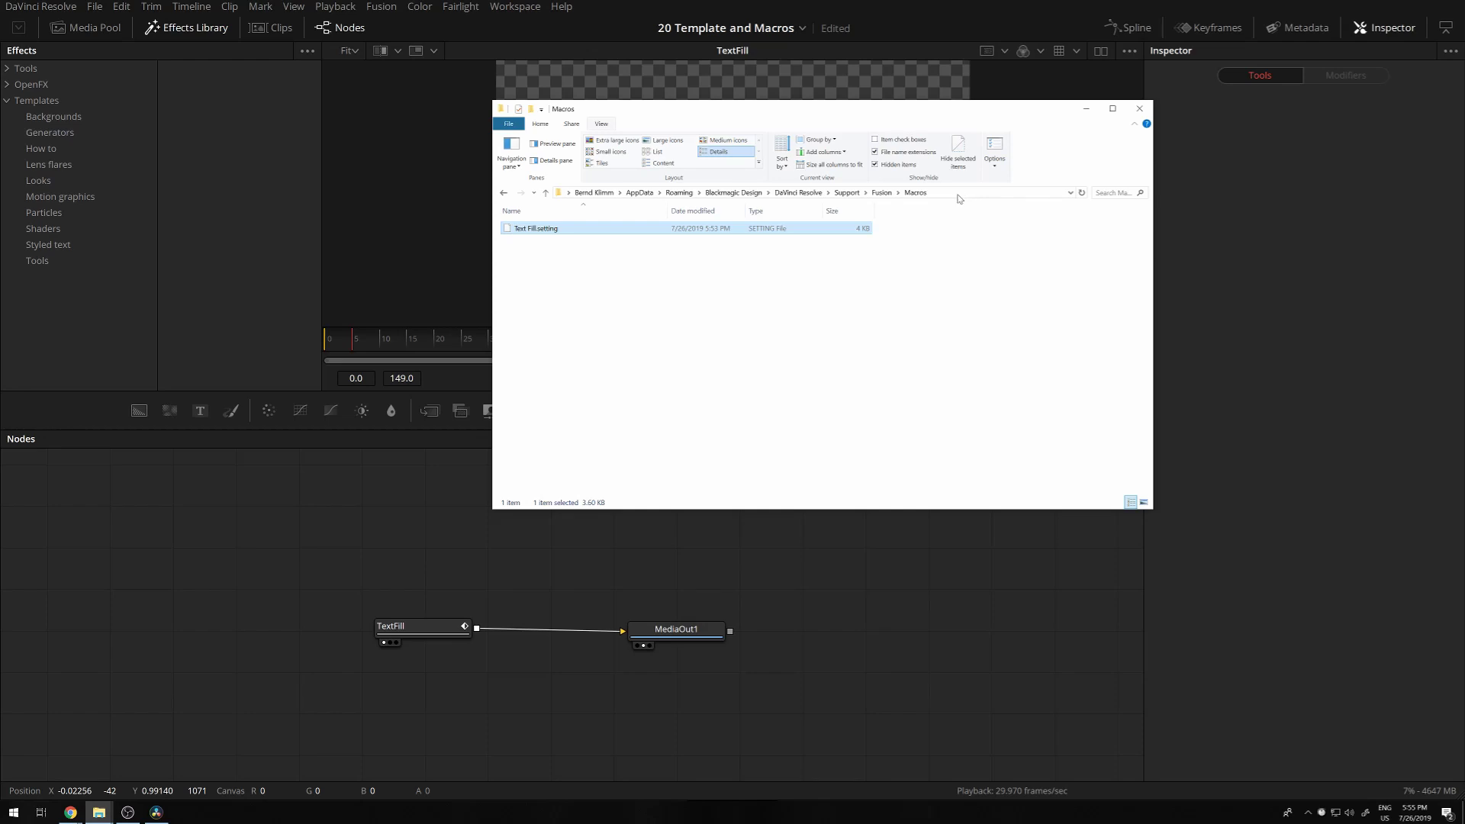
click(958, 196)
Create a My Macros folder in Templates\Fusion and paste Text Fill.setting into it.
click(884, 195)
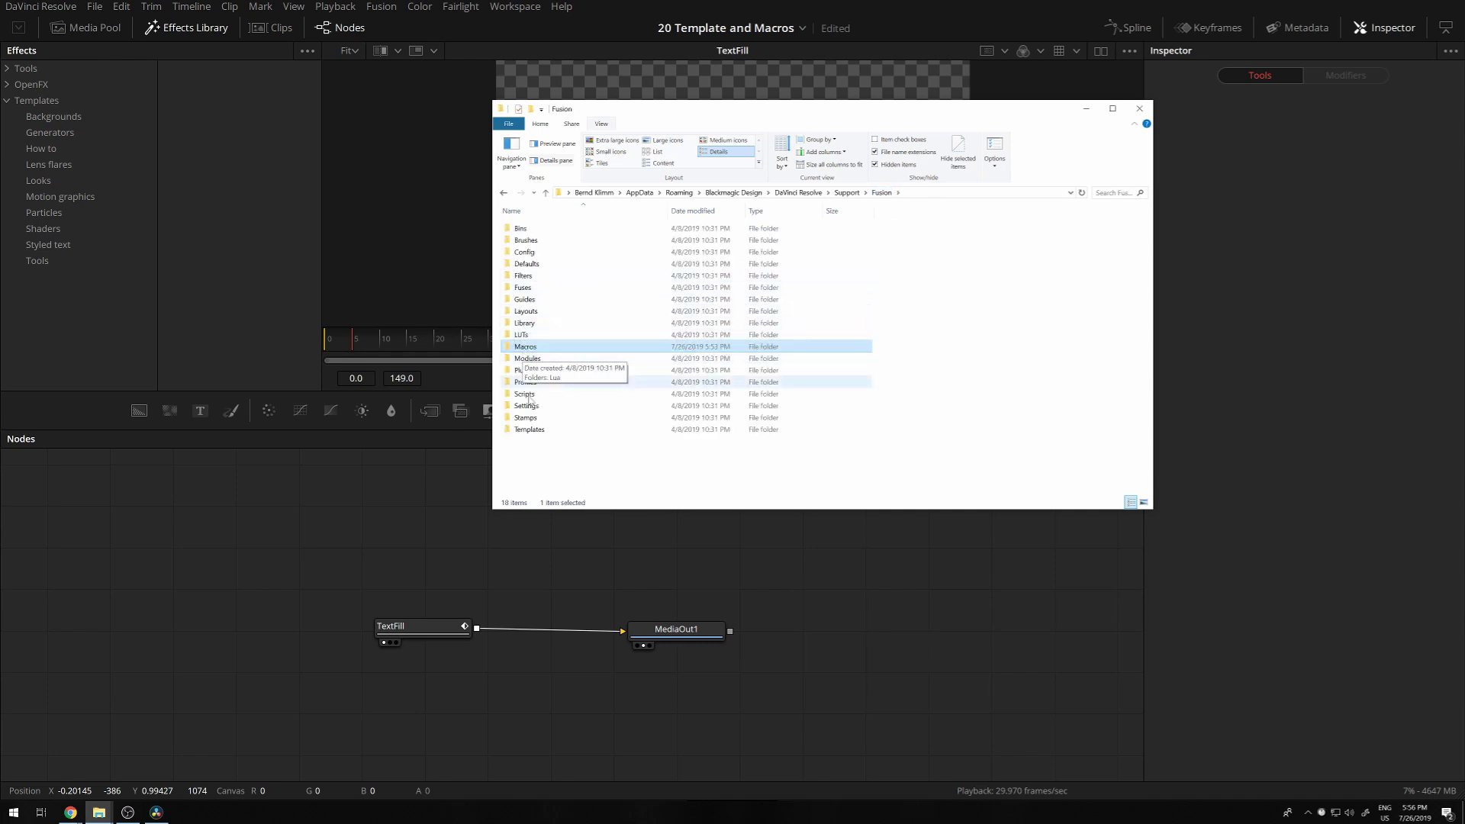
double_click(529, 430)
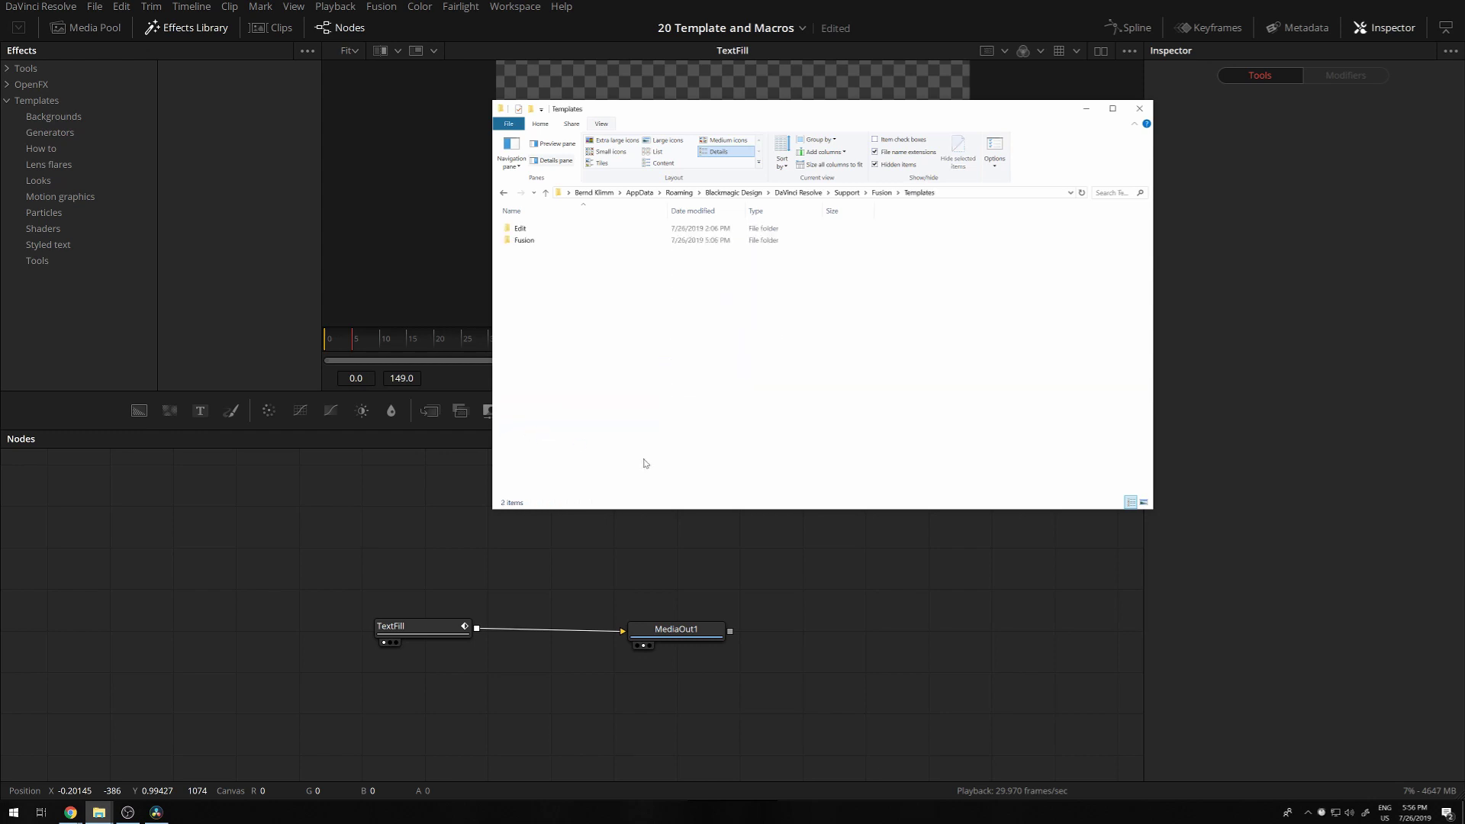
double_click(525, 240)
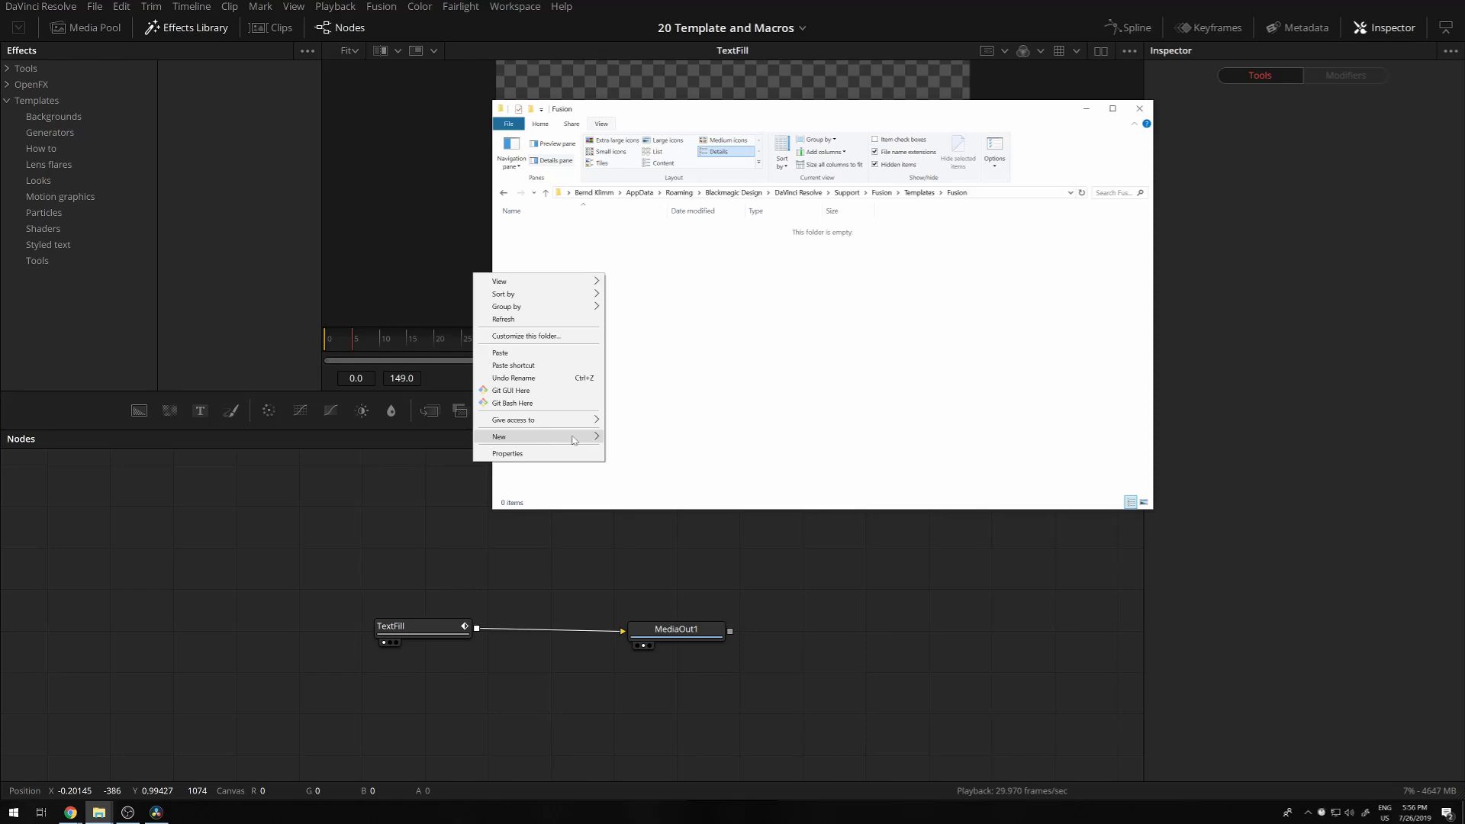
mouse_move(574, 440)
click(671, 440)
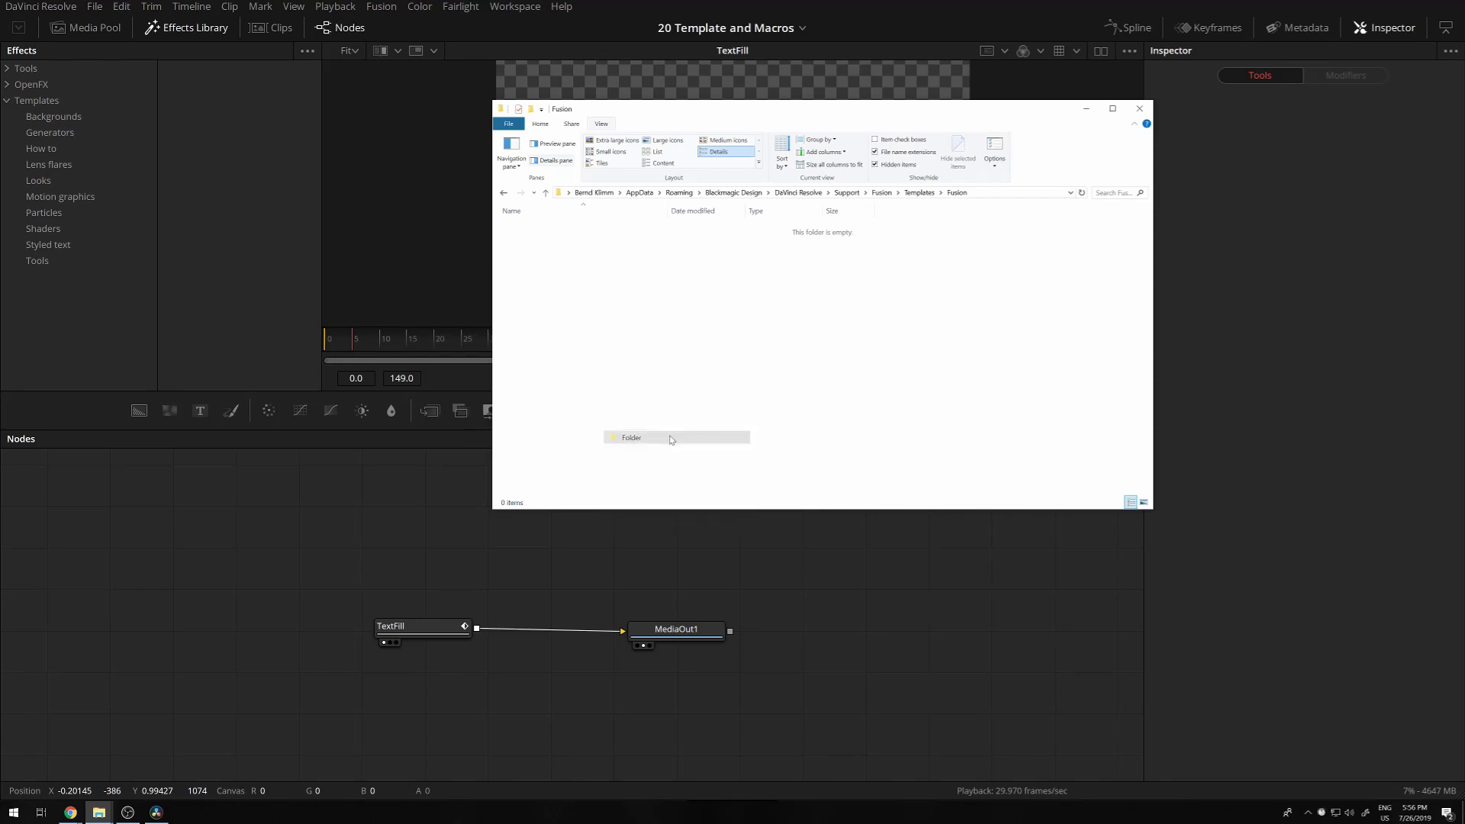
text(My Macros)
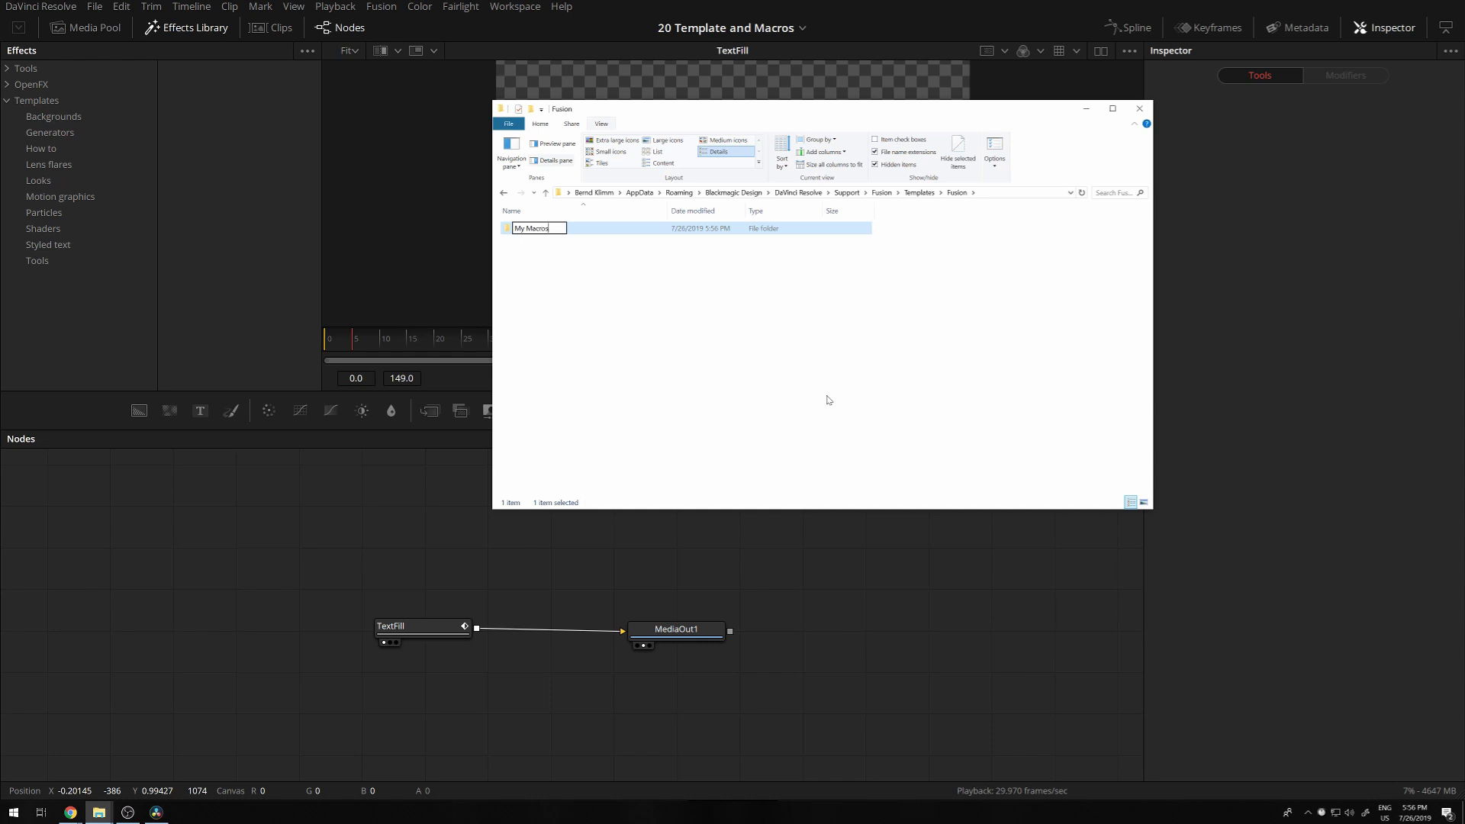
double_click(542, 231)
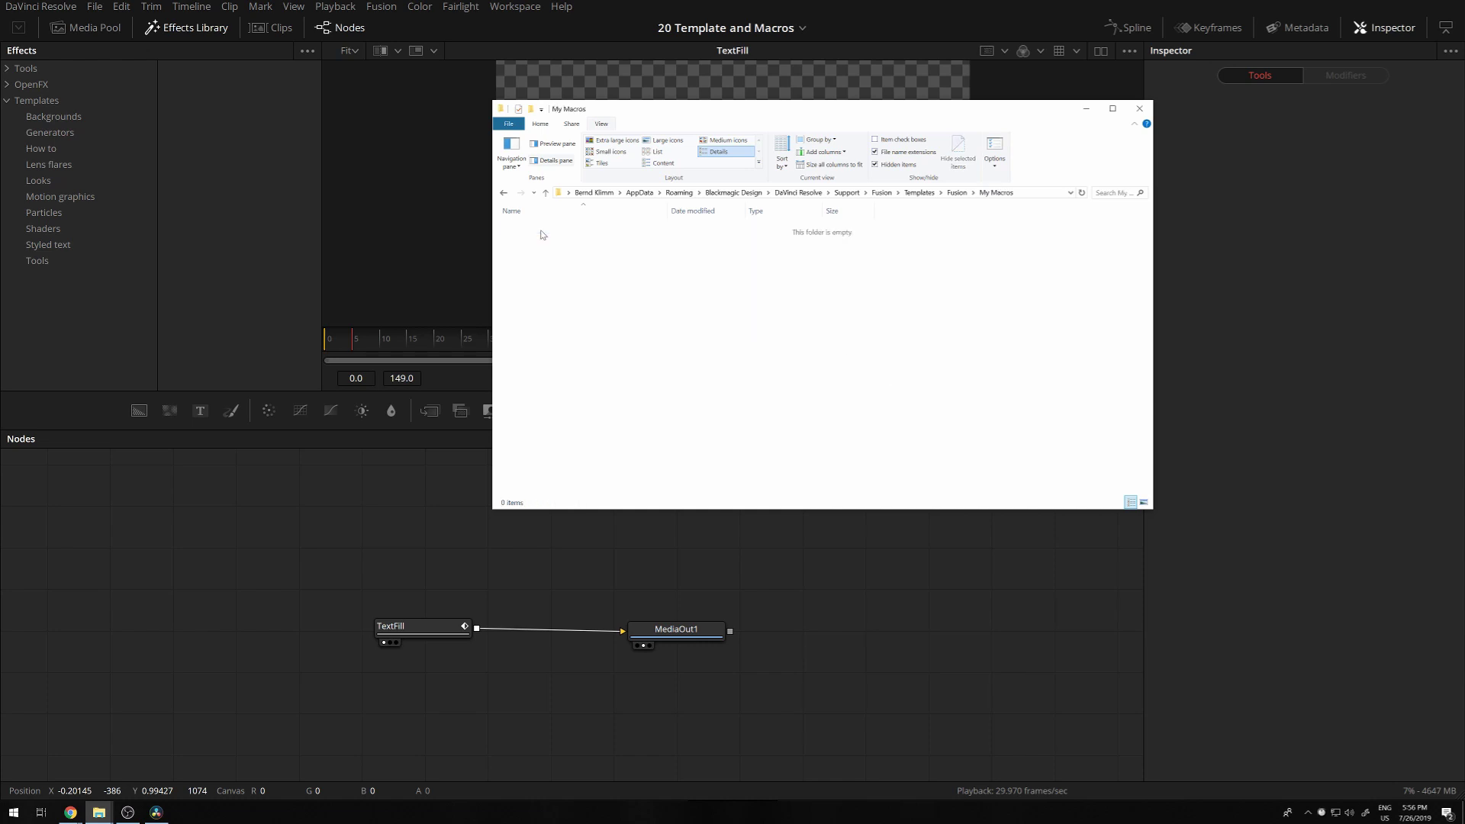
key(ctrl+v)
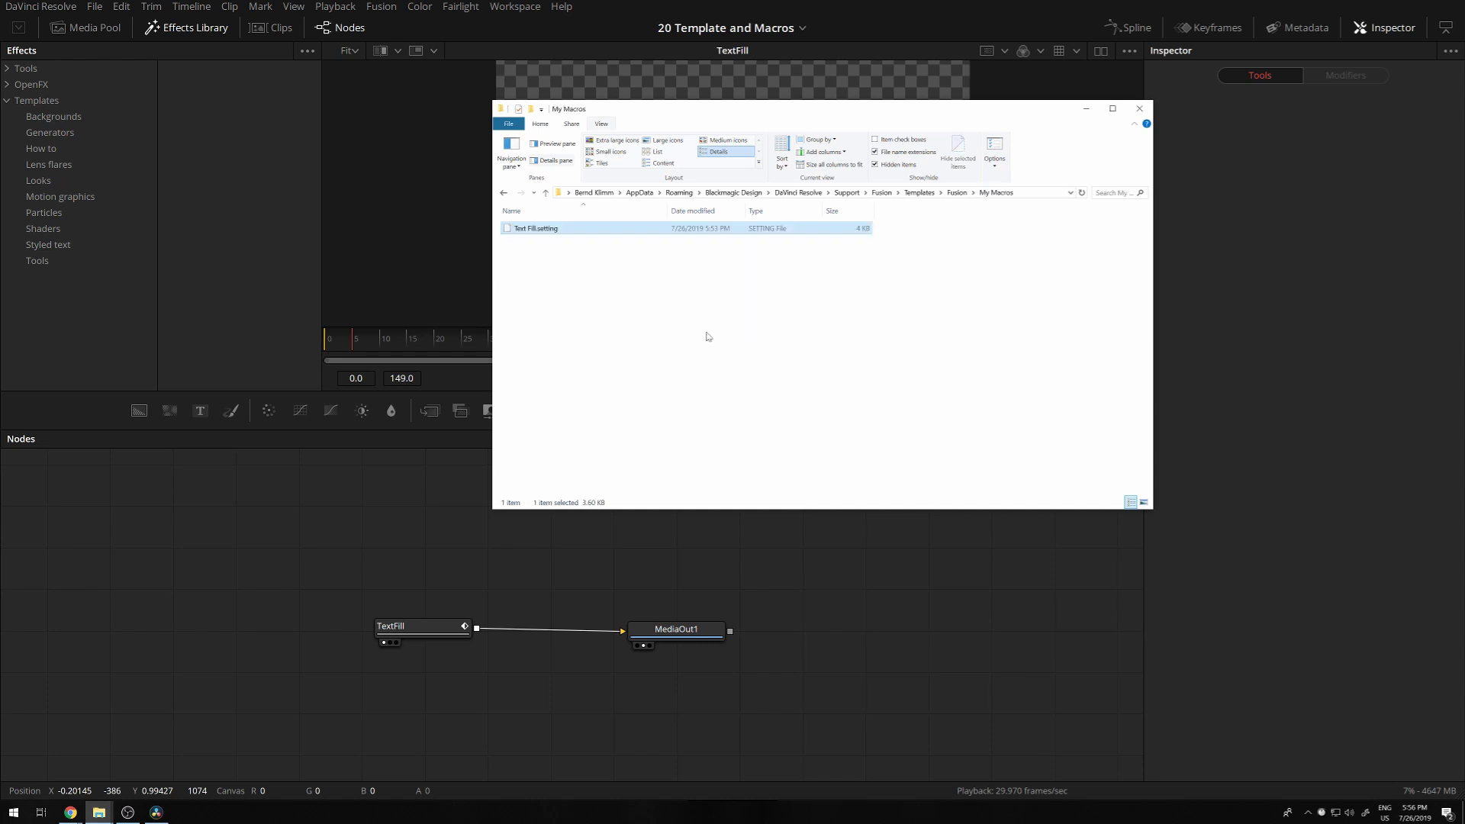
click(708, 311)
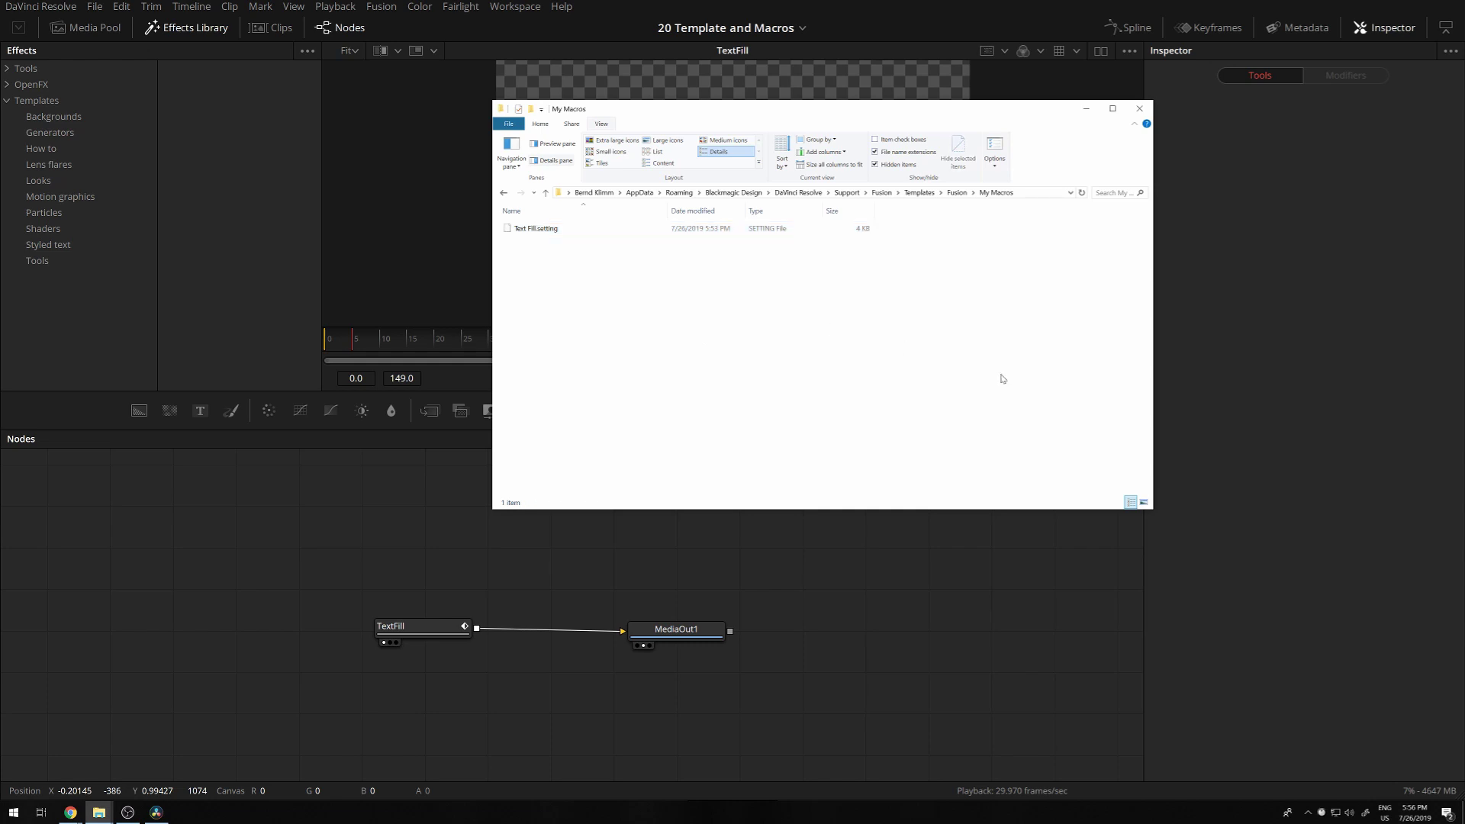
Paste Text Fill.setting into the Templates\Edit\Titles folder too.
click(956, 193)
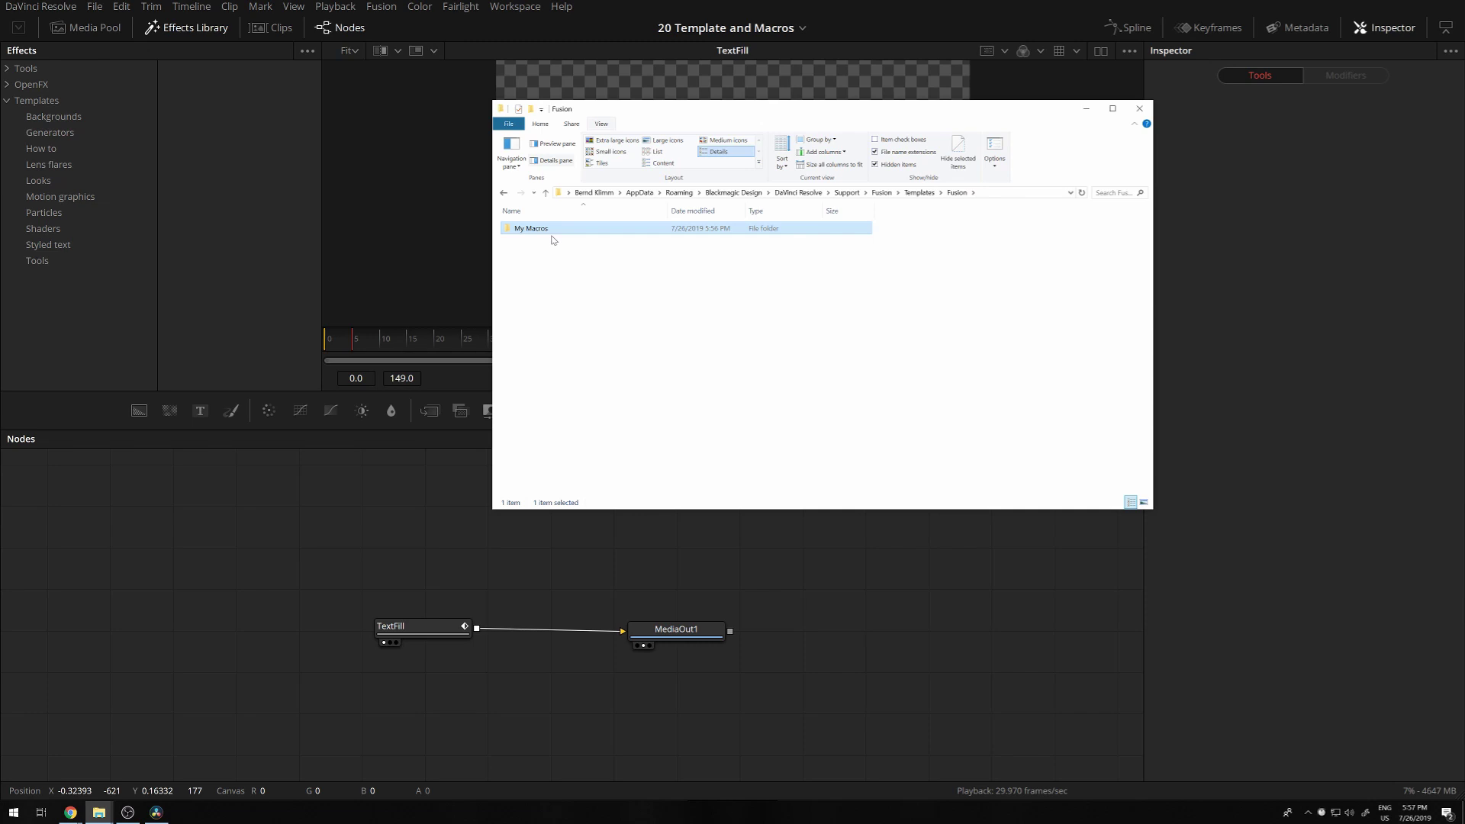
click(927, 196)
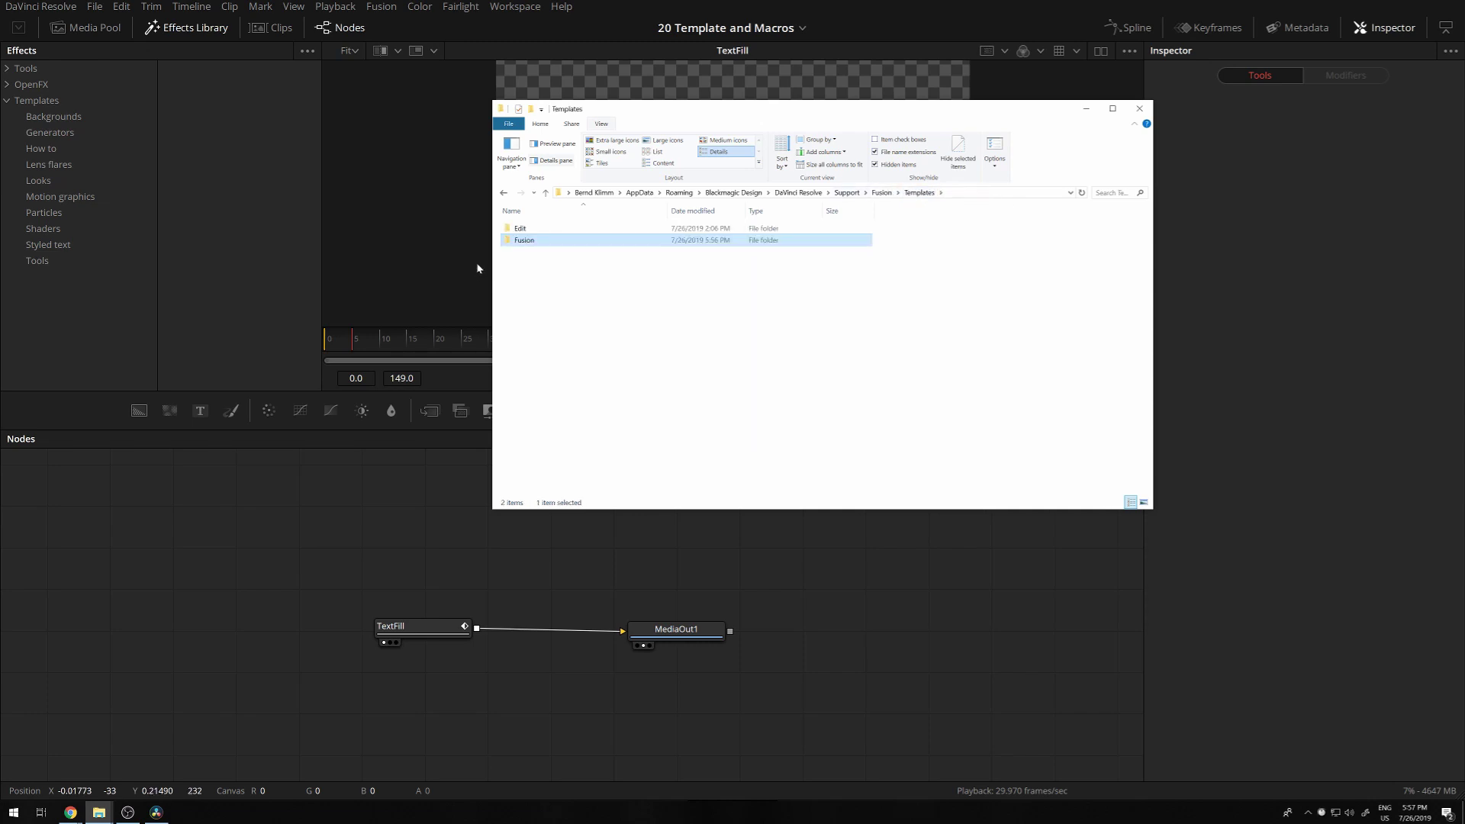
double_click(549, 228)
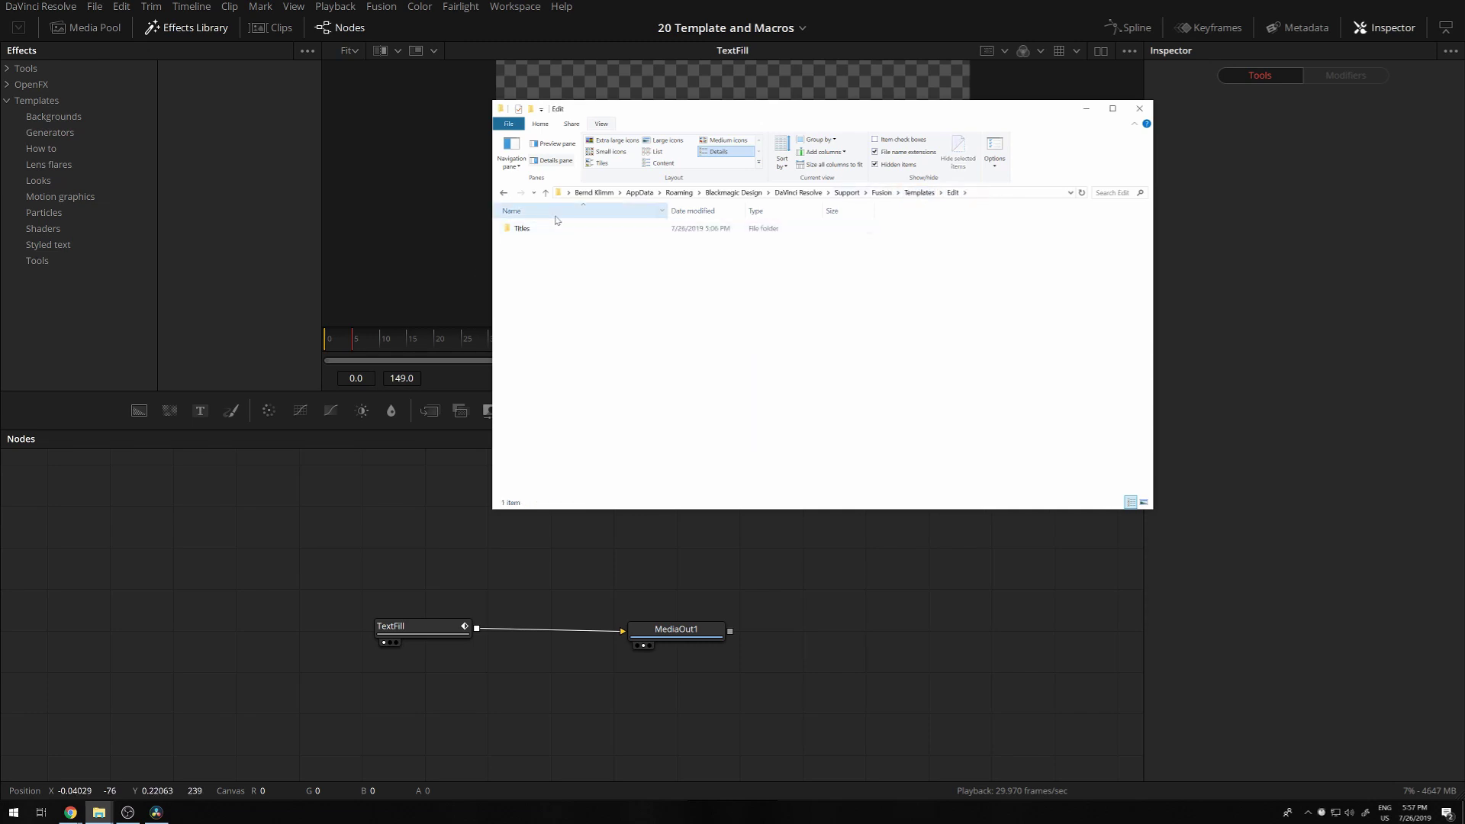
double_click(543, 228)
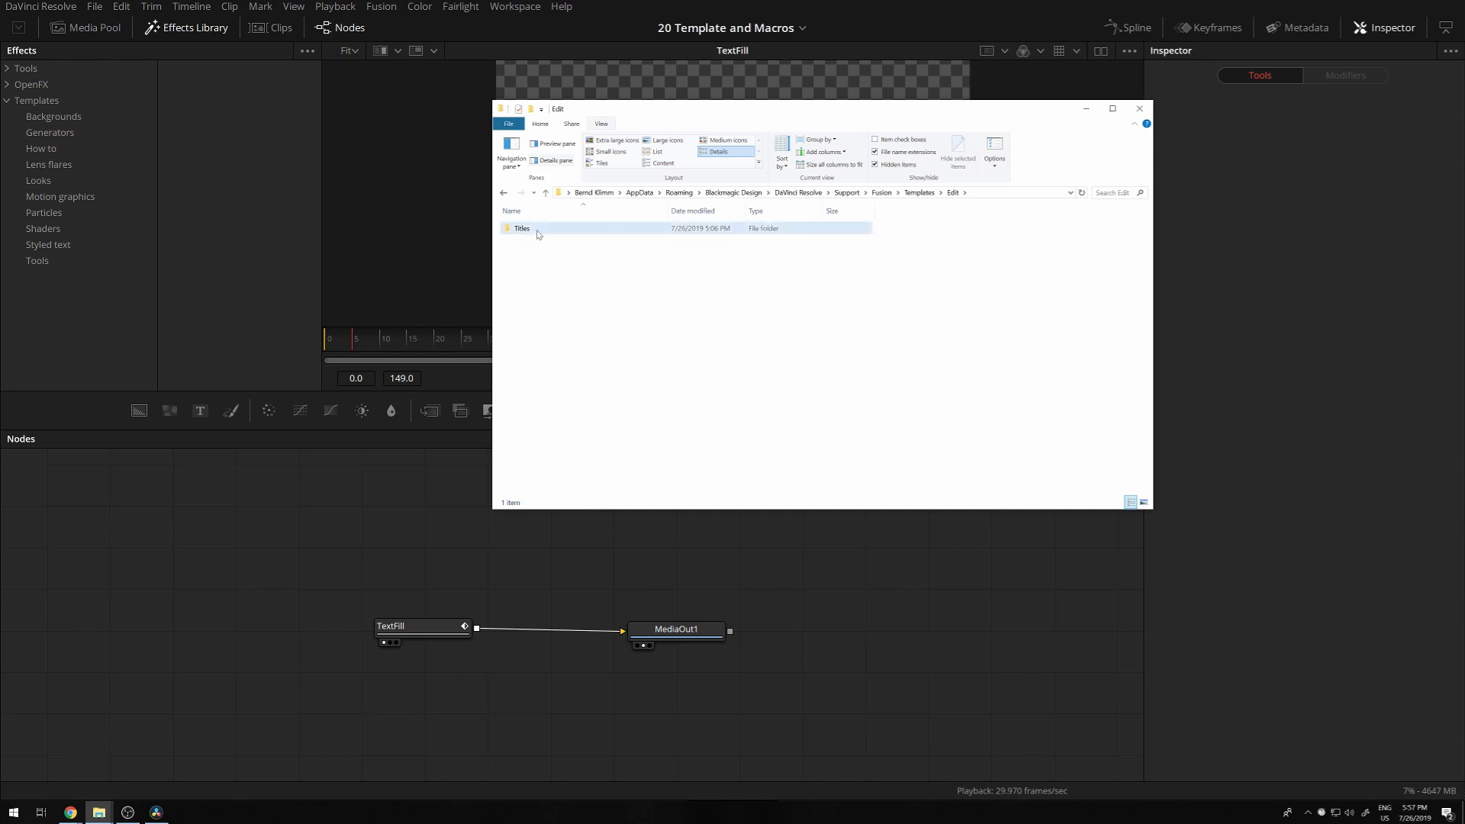
key(ctrl+v)
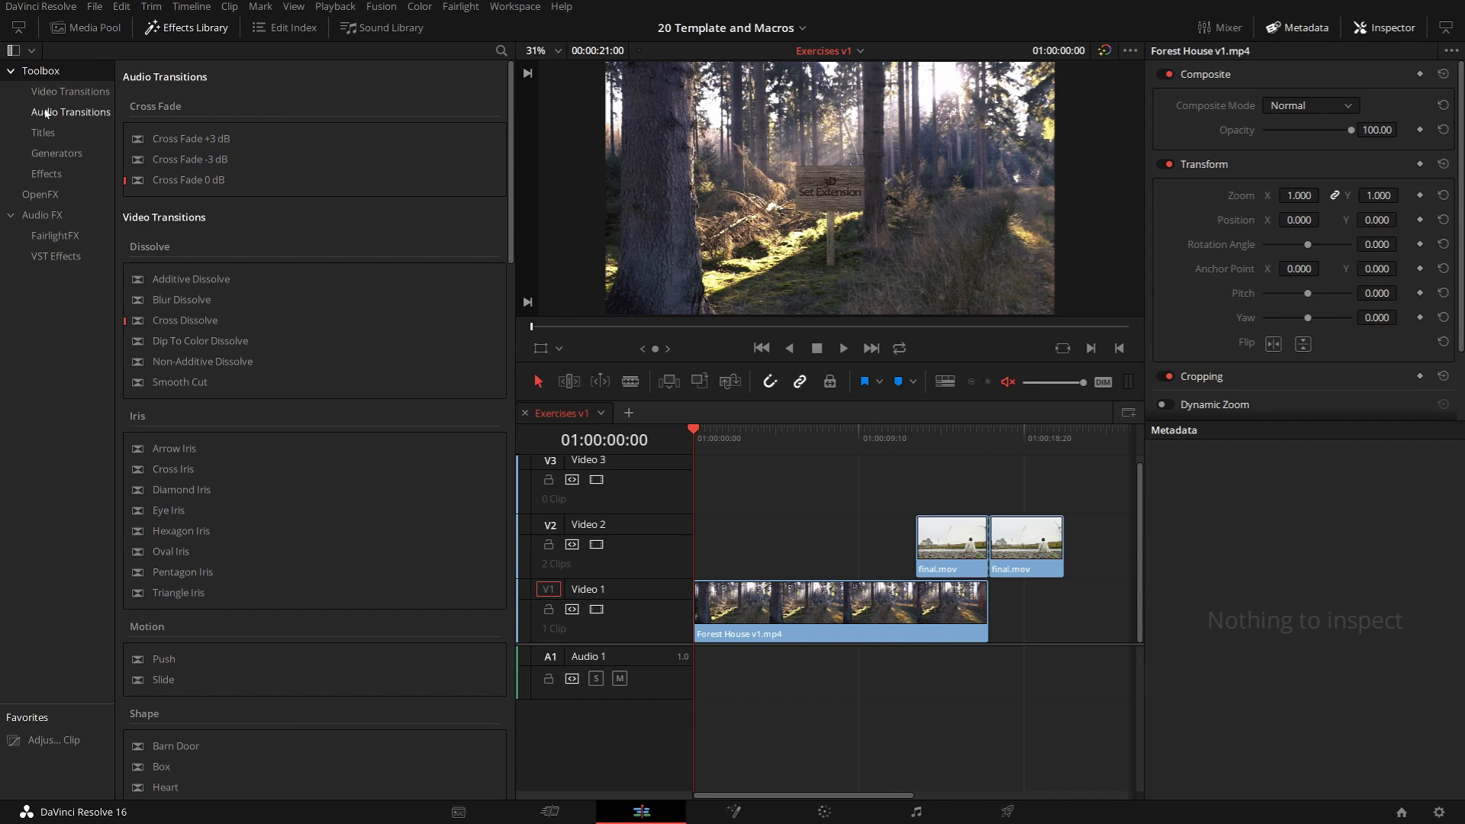
Place the Text Fill title on track V2 over the forest clip and preview its playback.
click(44, 132)
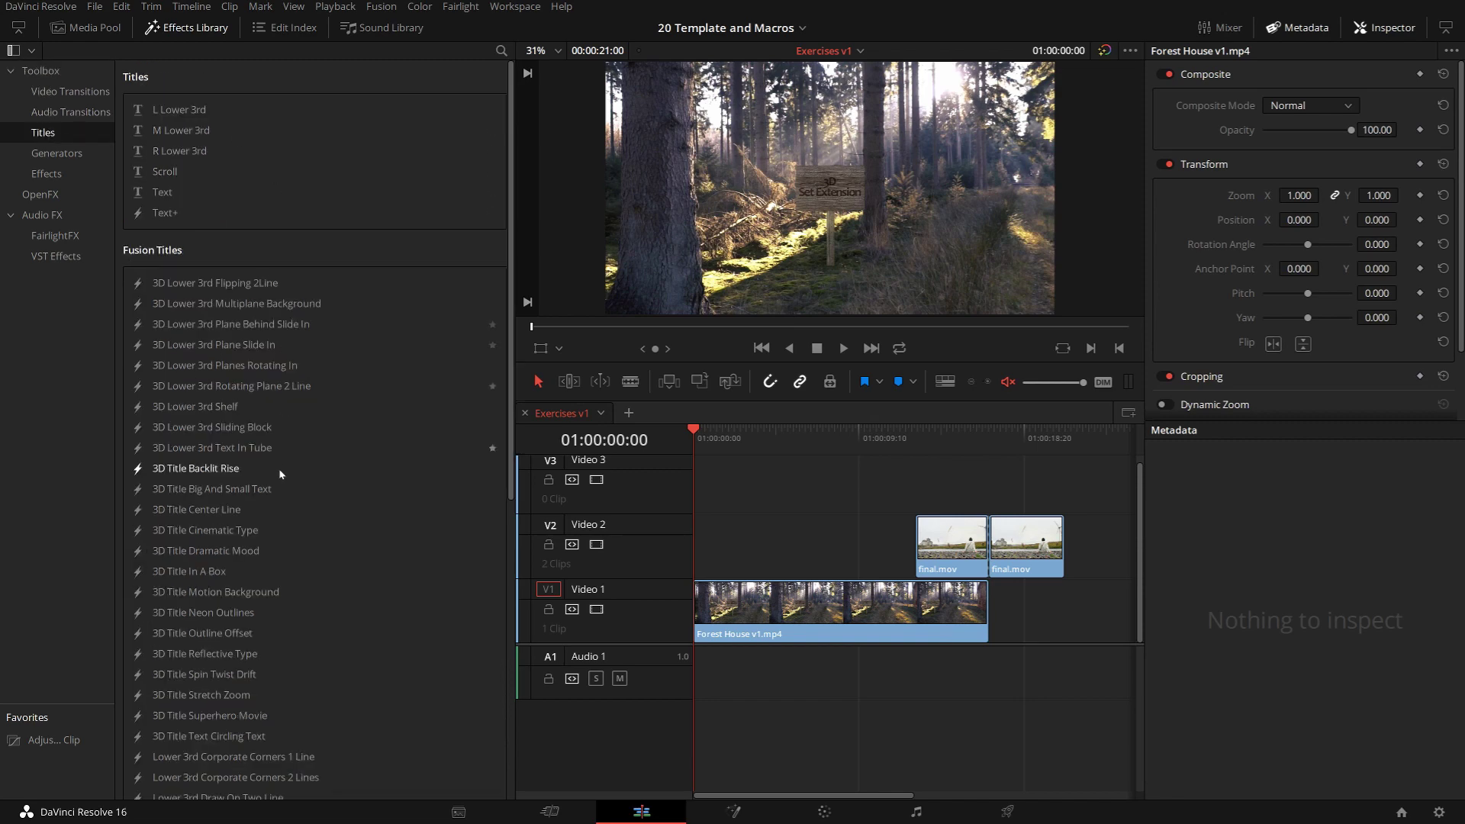
scroll(282, 469, down, 6)
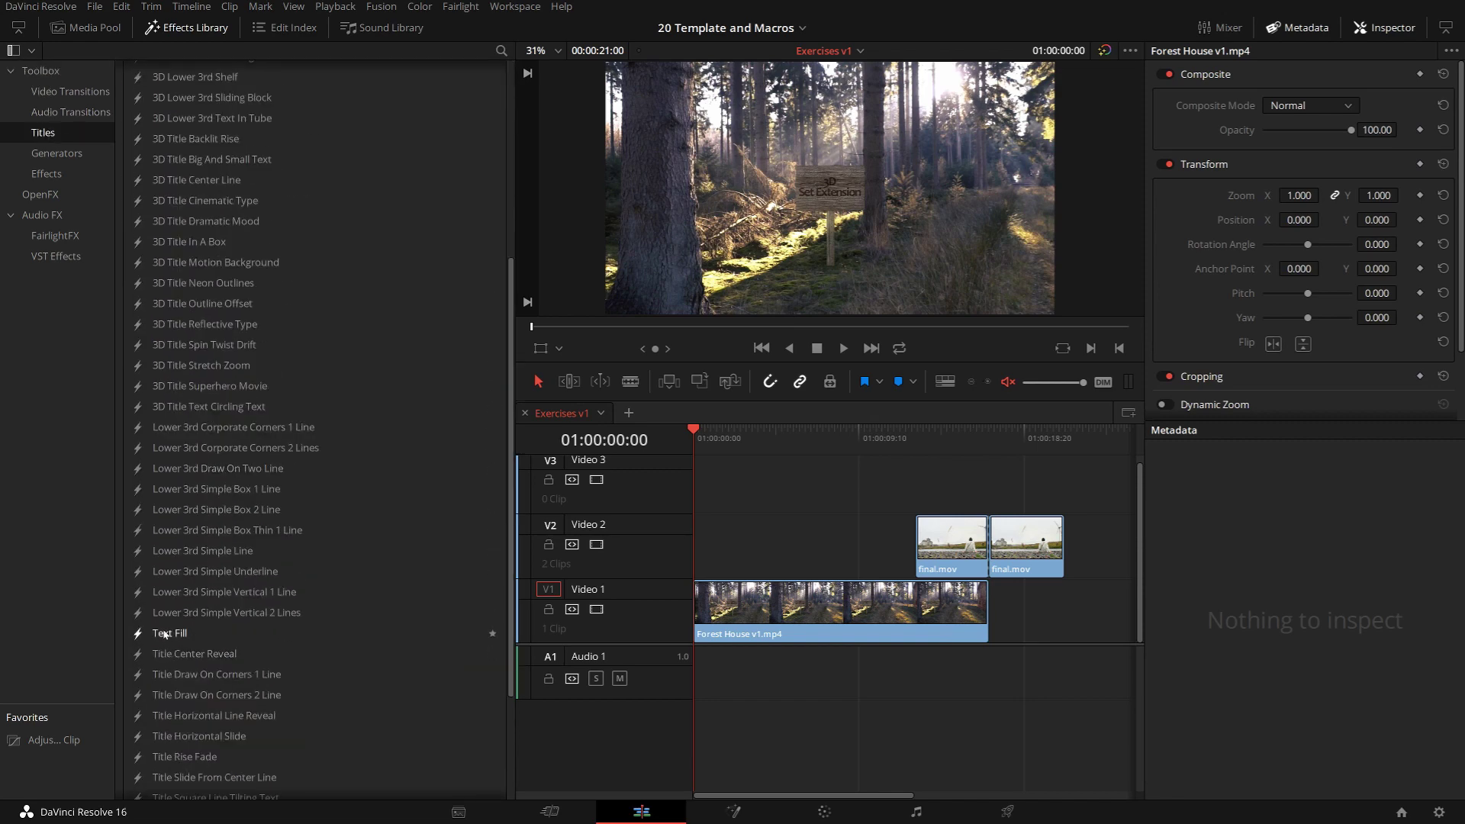
drag(161, 637, 761, 526)
click(767, 437)
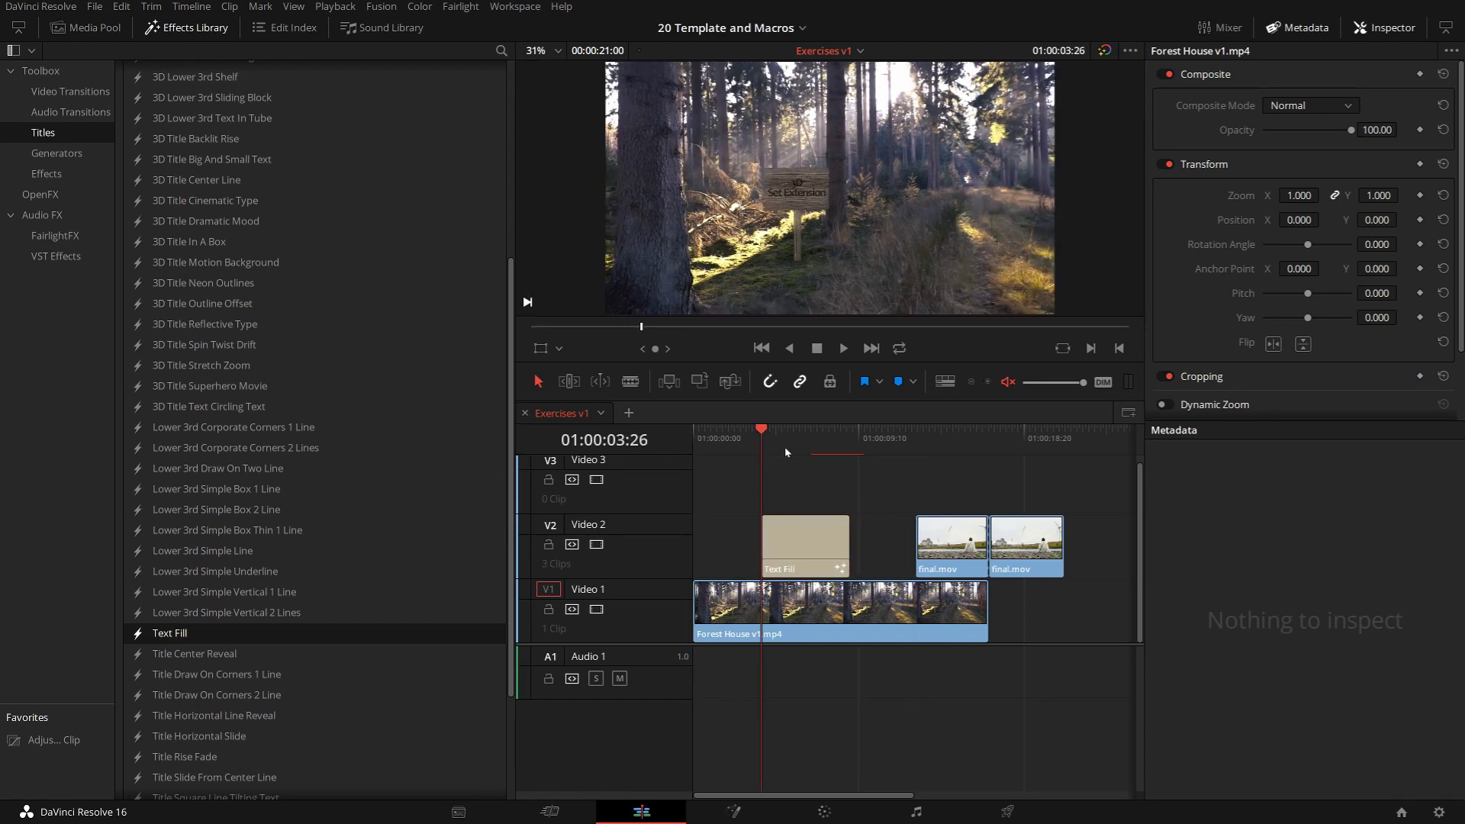
key(space)
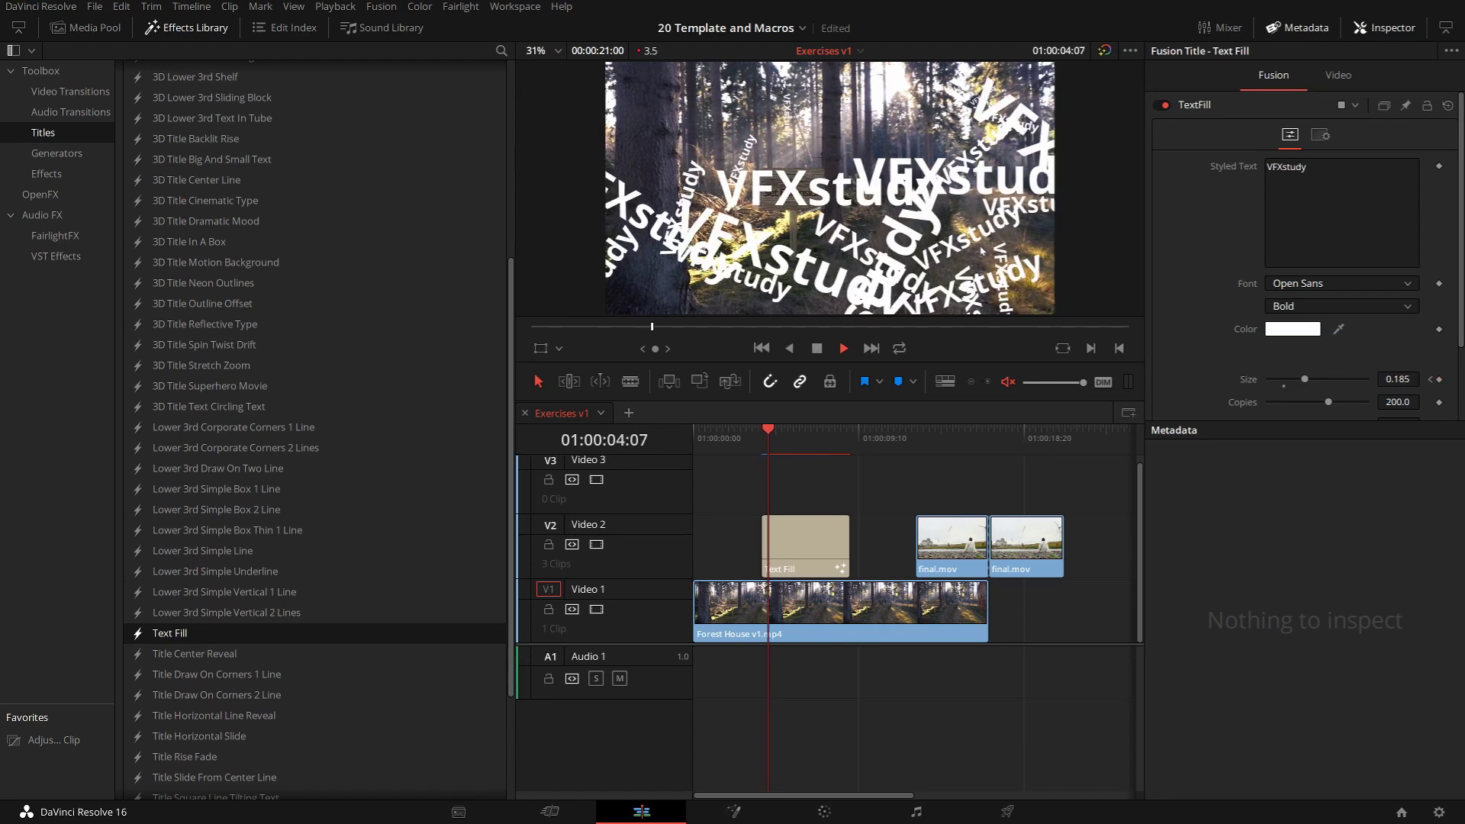
key(space)
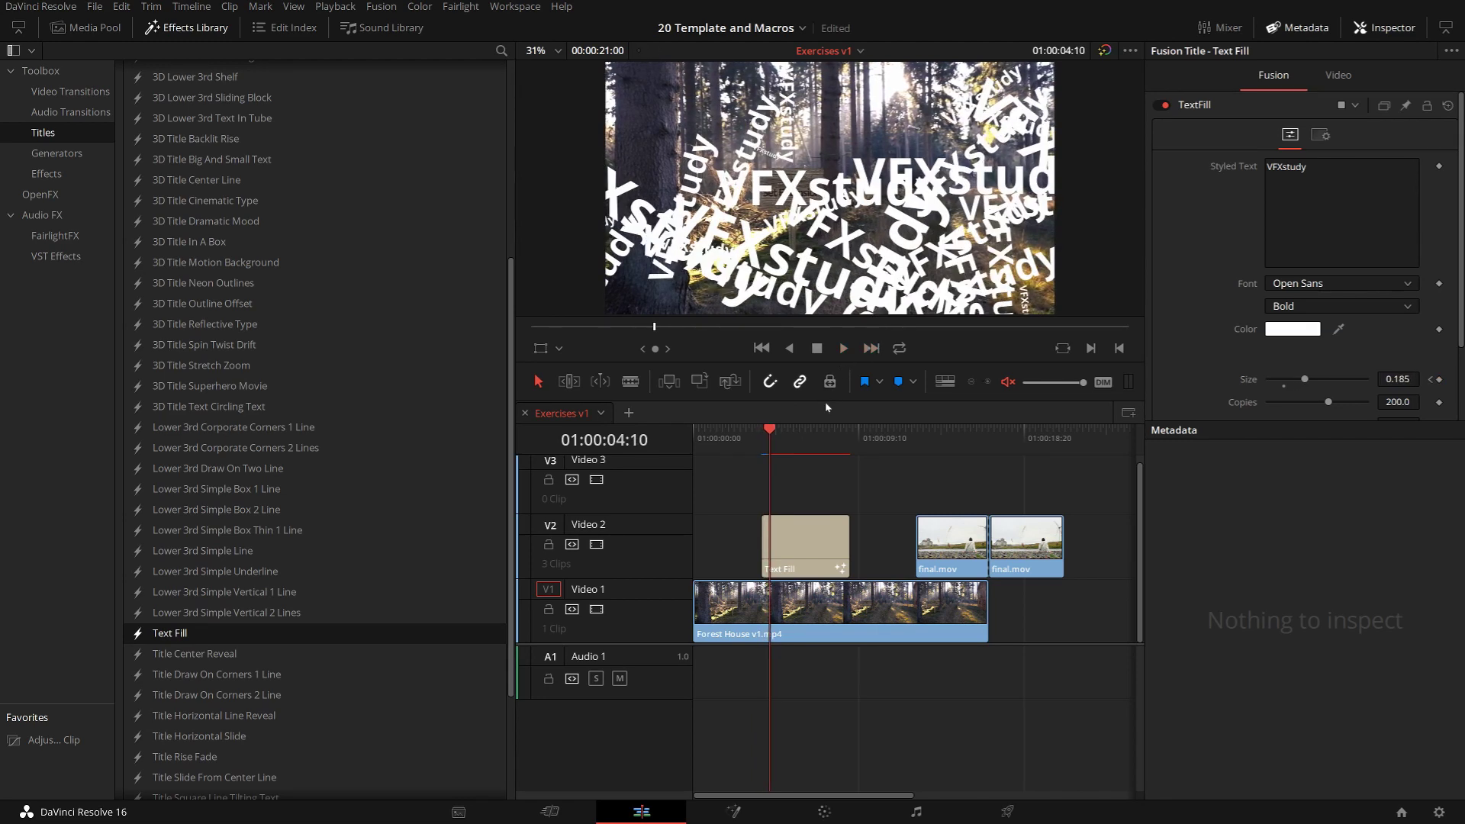
Delete the Text Fill title, then add and delete a 3D Lower 3rd Text In Tube title.
click(790, 544)
key(Delete)
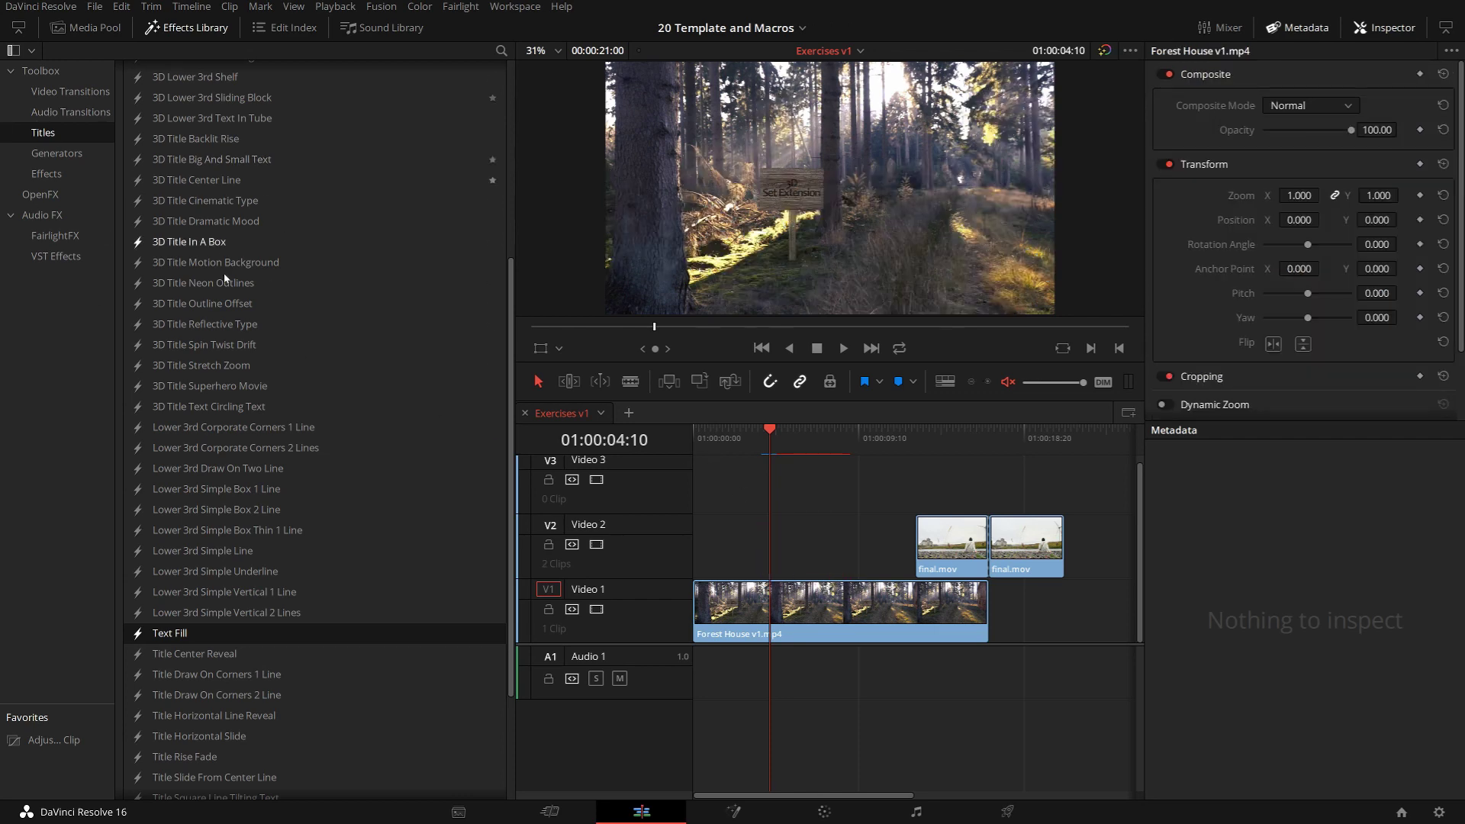
scroll(170, 100, up, 5)
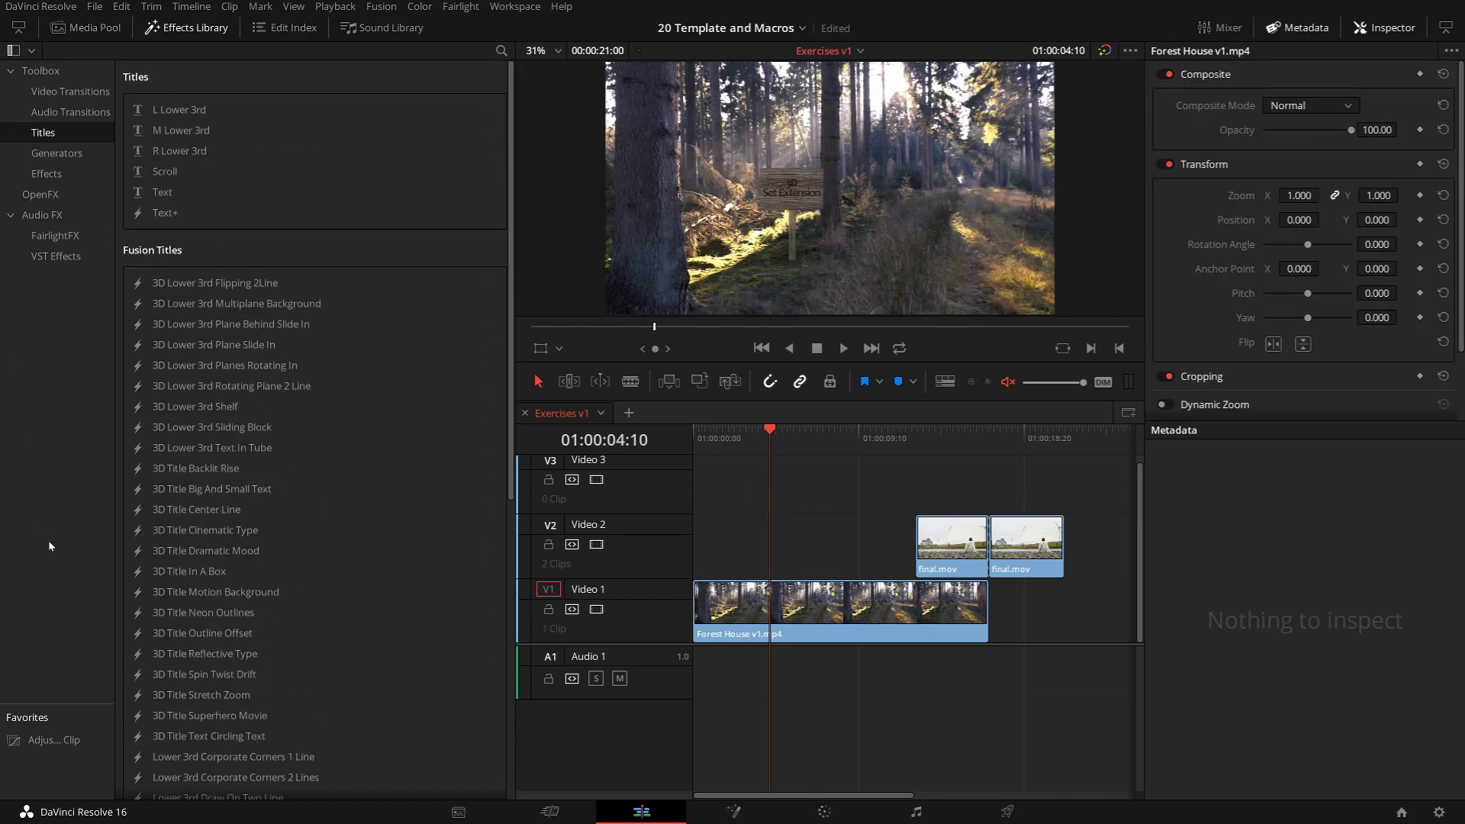
drag(202, 447, 806, 540)
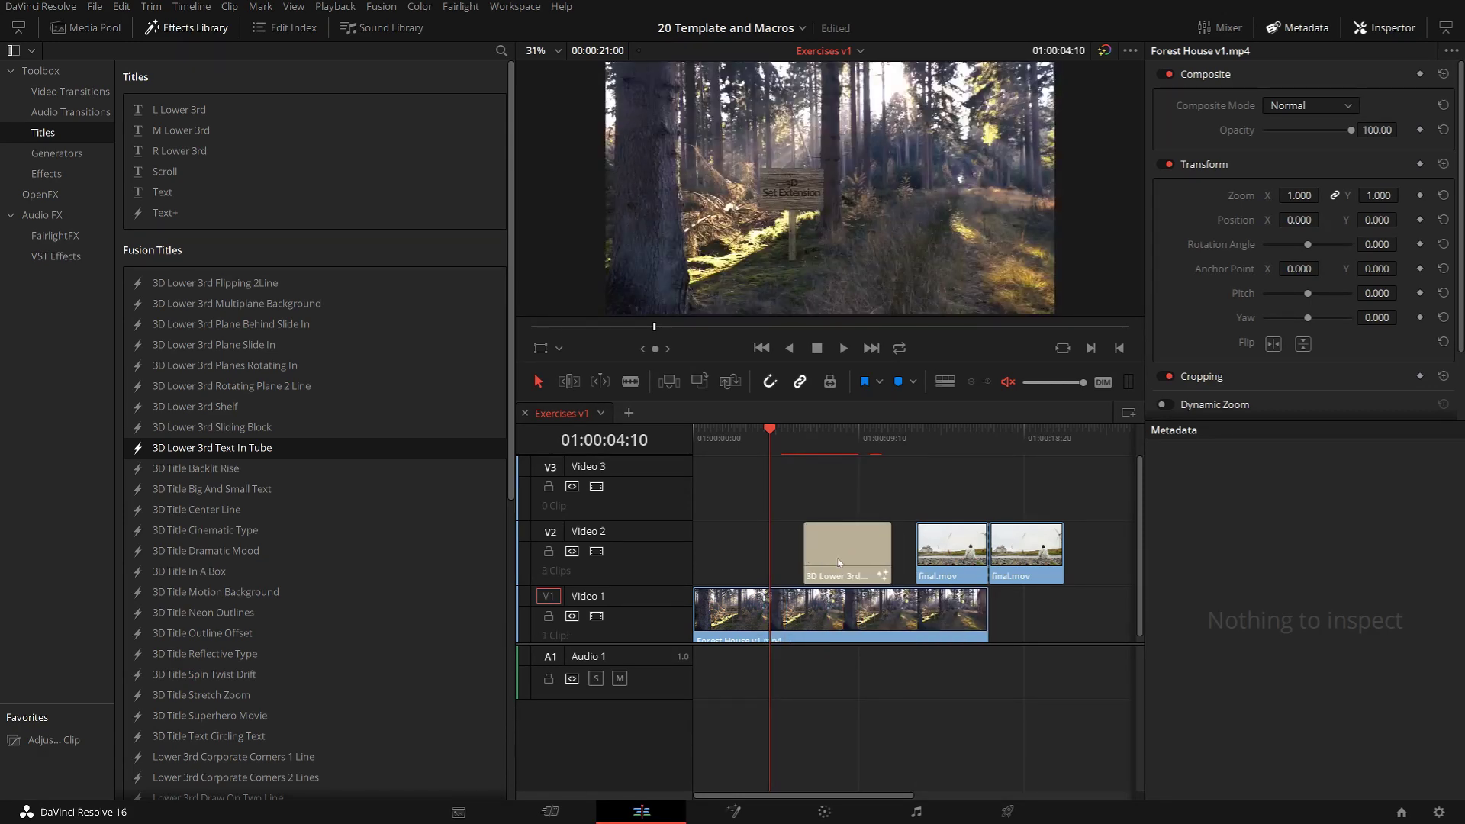
click(843, 558)
key(Delete)
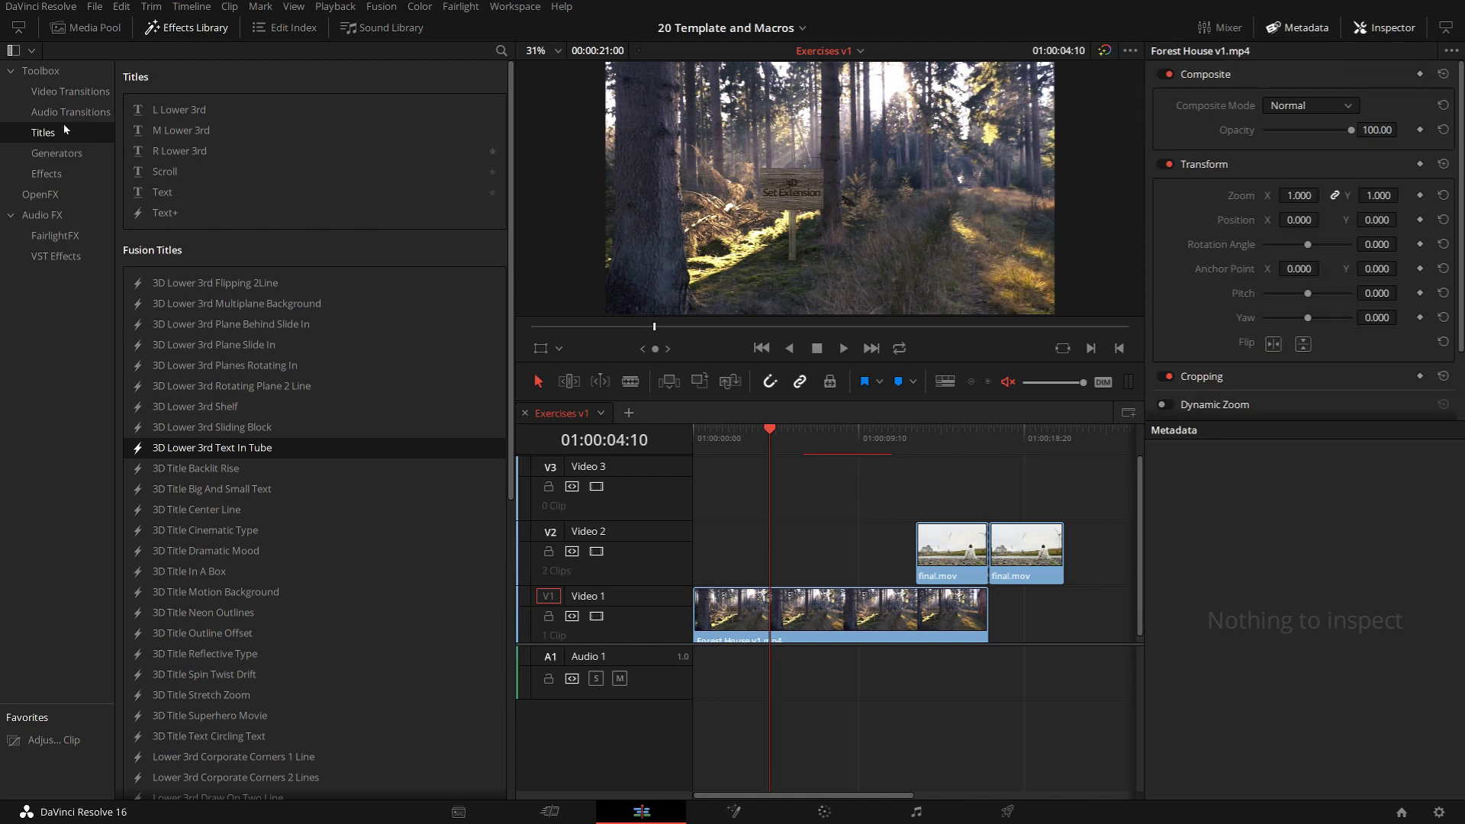
Drag an item from the Video Transitions list onto the timeline near the final.mov clip.
click(70, 91)
drag(184, 138, 773, 540)
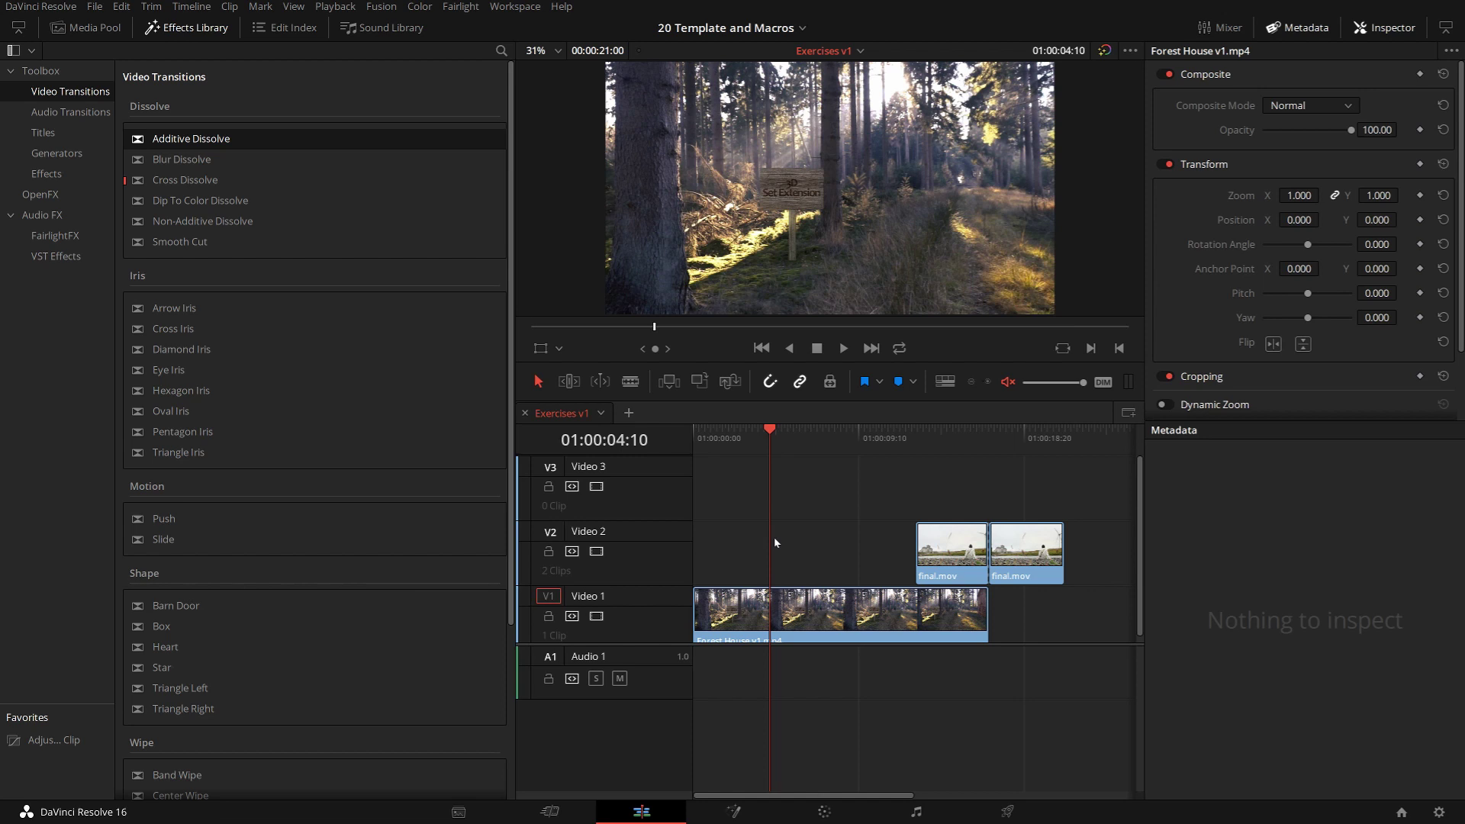
click(937, 431)
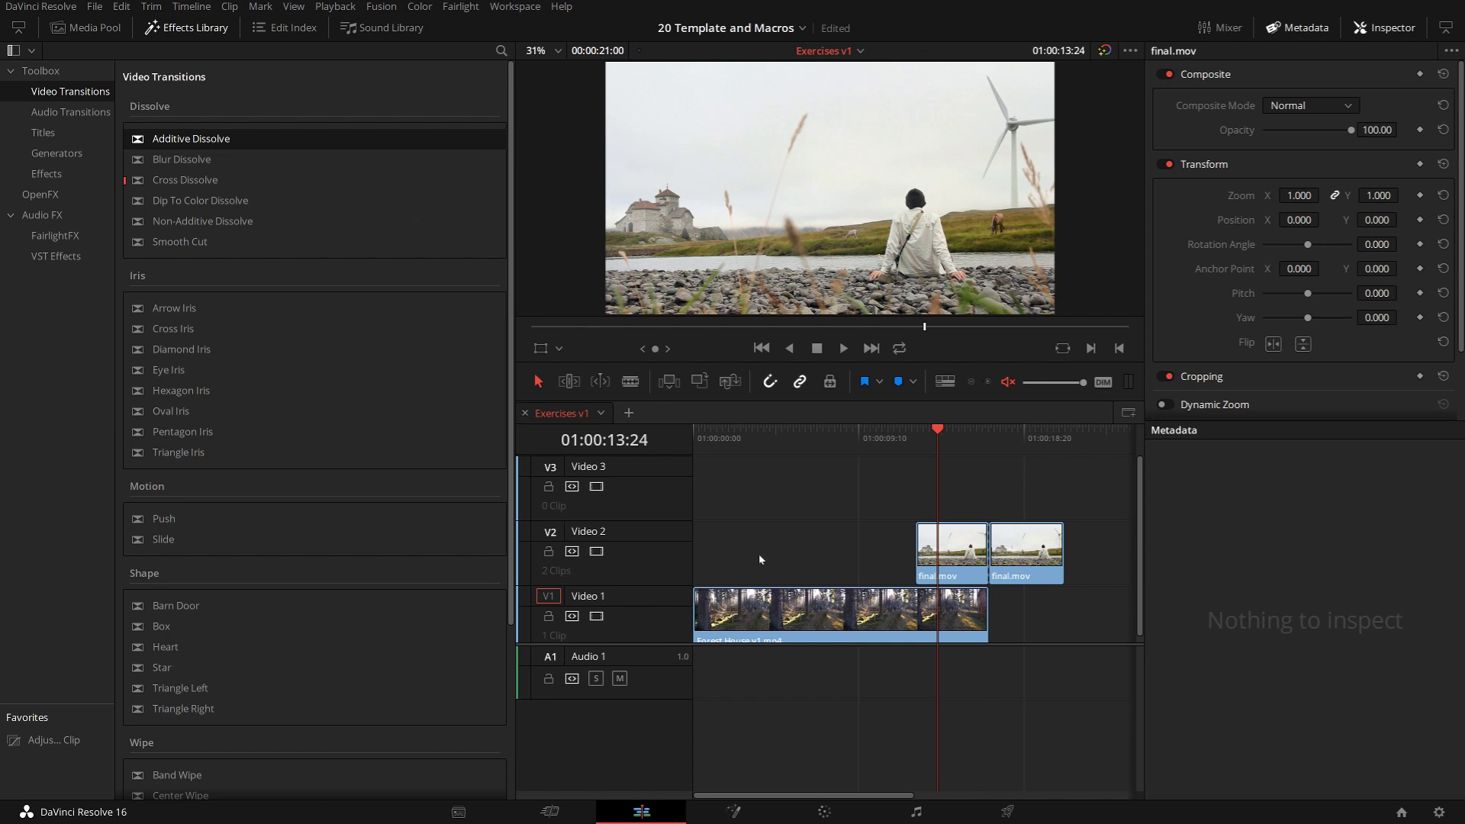
Open the first final.mov clip in Fusion and pick Text Fill from Templates > My Macros.
click(965, 526)
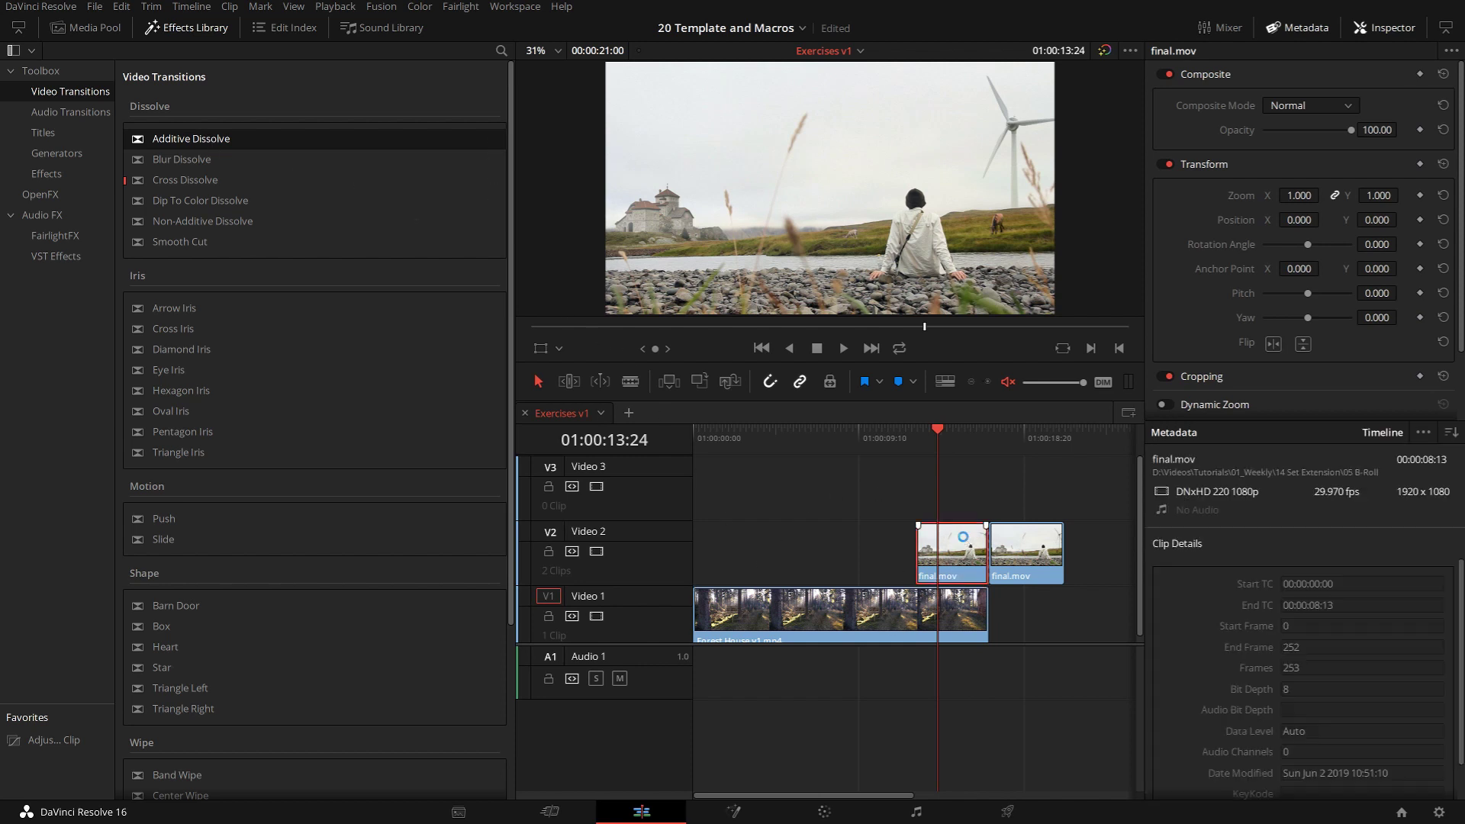
click(732, 811)
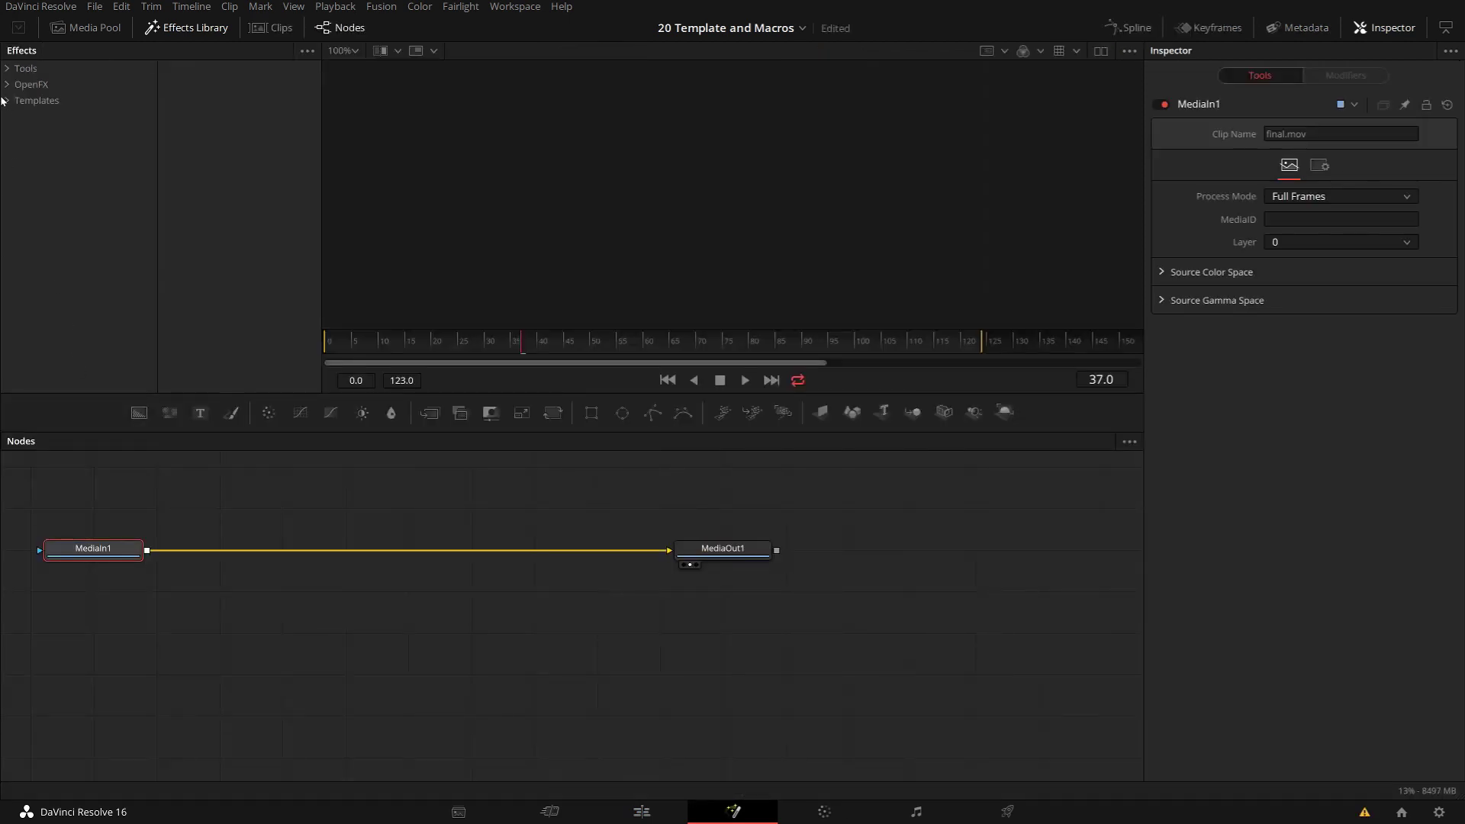
click(5, 101)
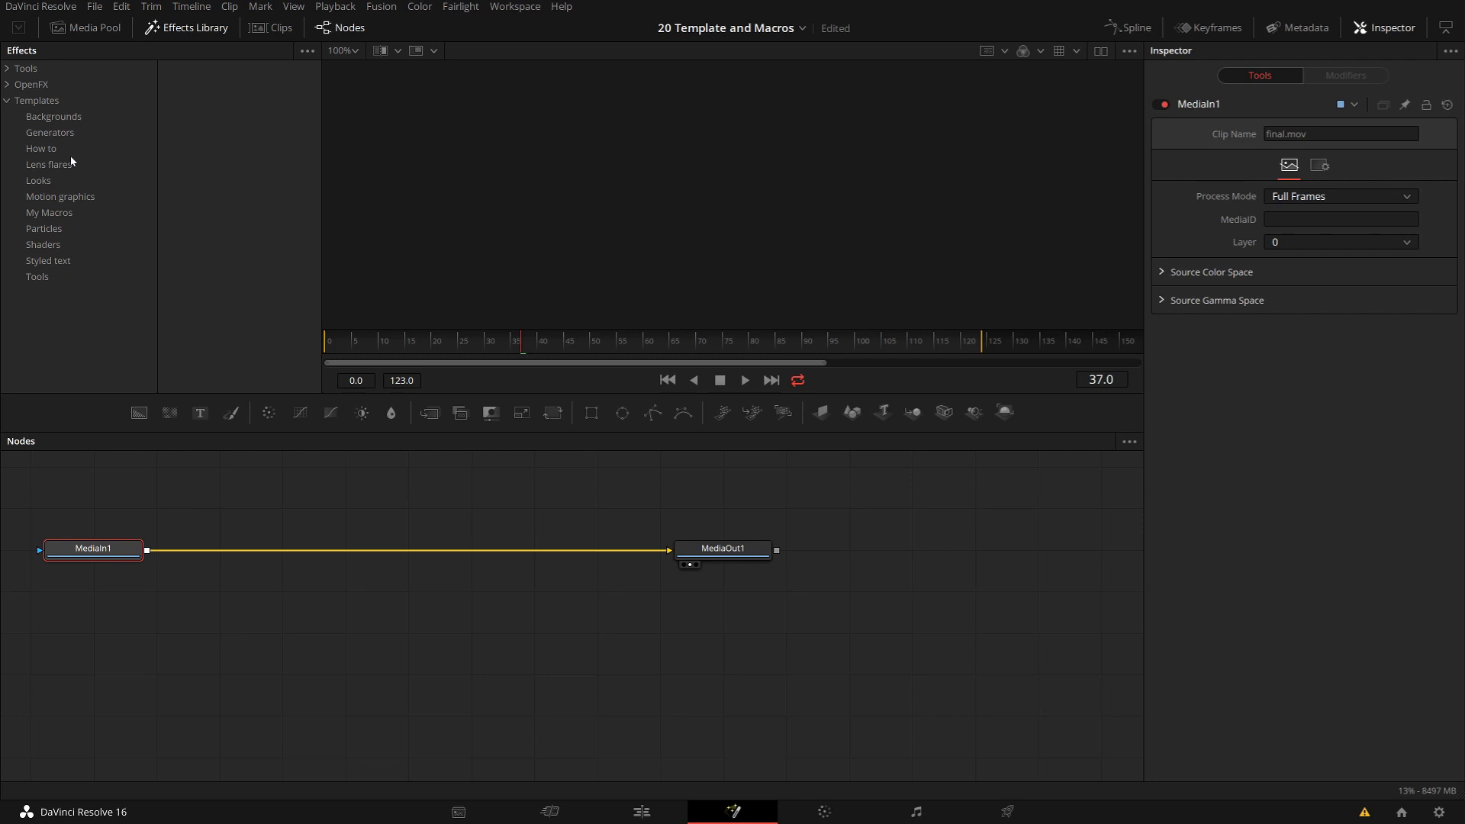
click(48, 214)
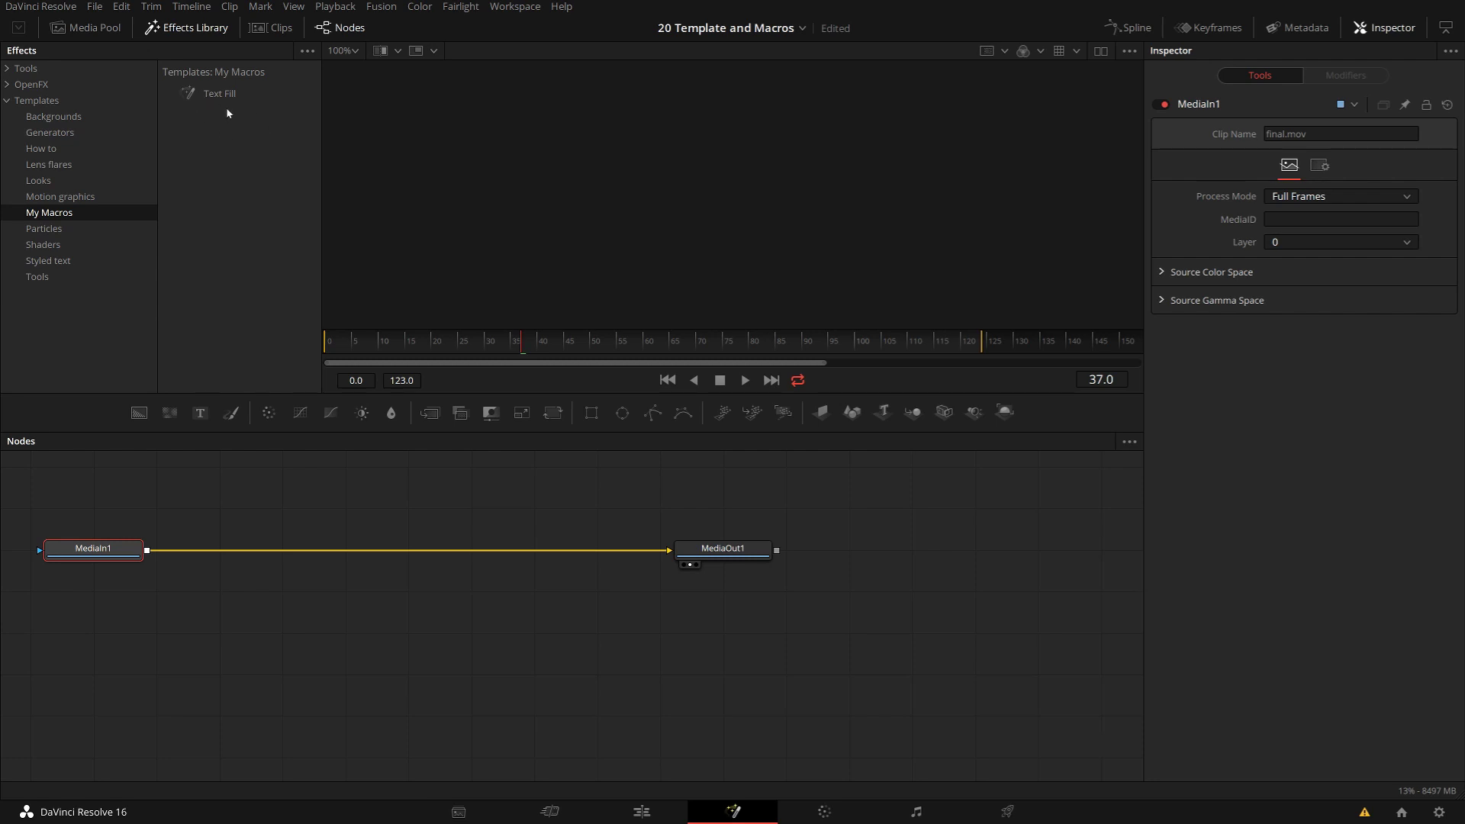
click(212, 93)
Add the TextFill node above MediaIn1, connect it as MediaIn1's mask, and play its output.
click(157, 496)
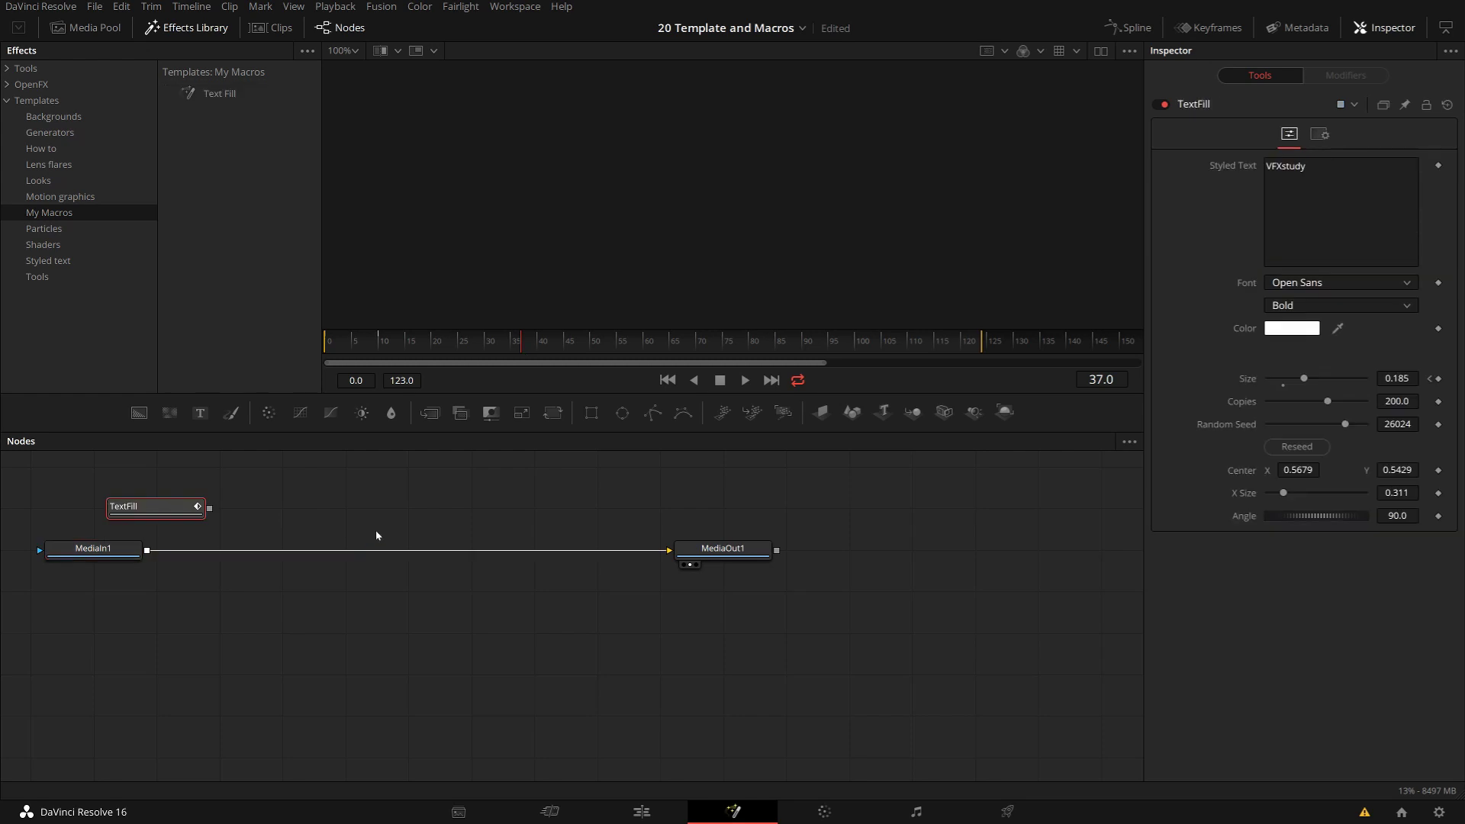
scroll(409, 524, up, 5)
drag(399, 644, 336, 627)
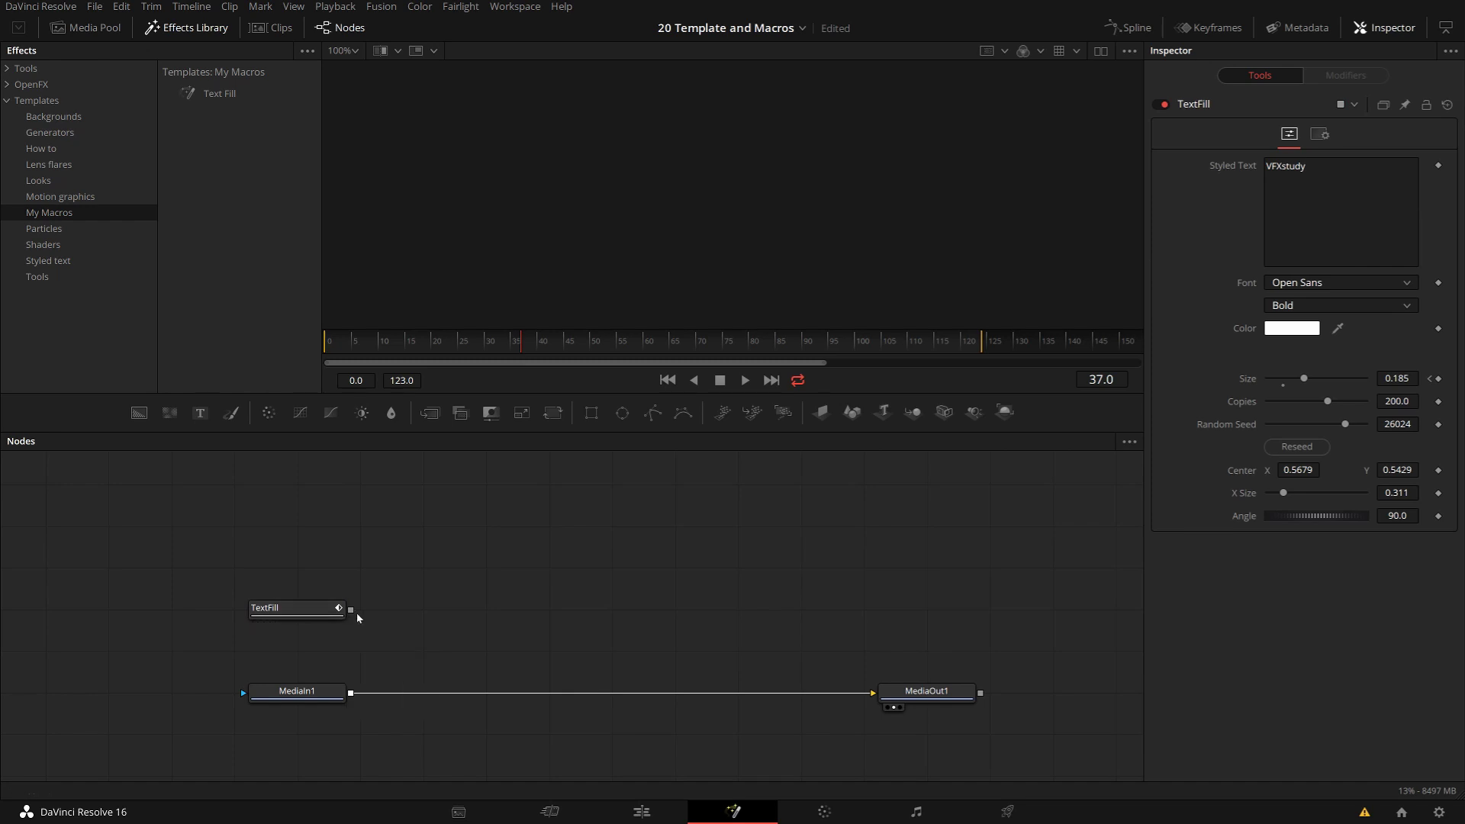
drag(297, 683, 296, 691)
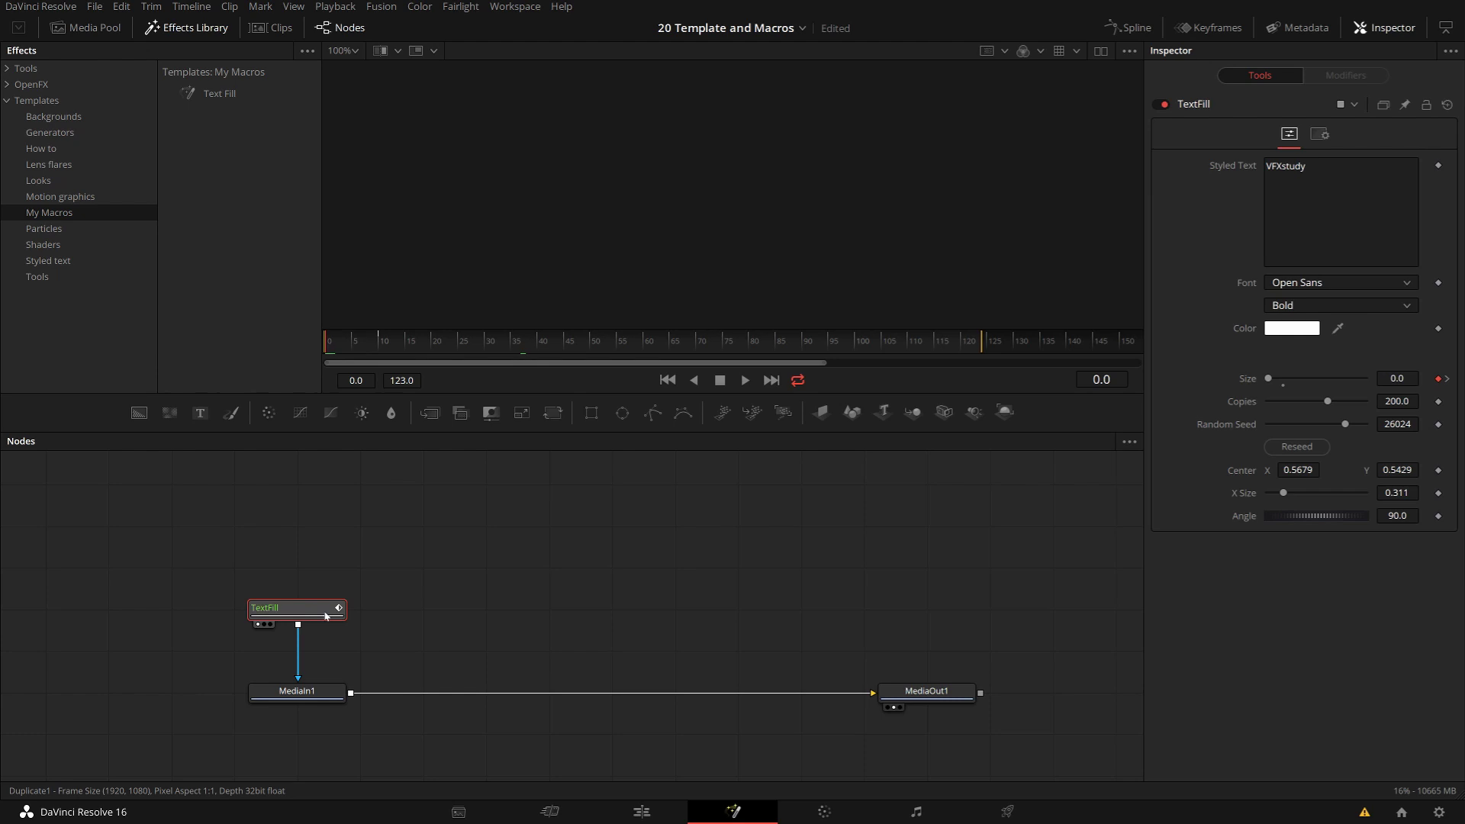
key(1)
key(space)
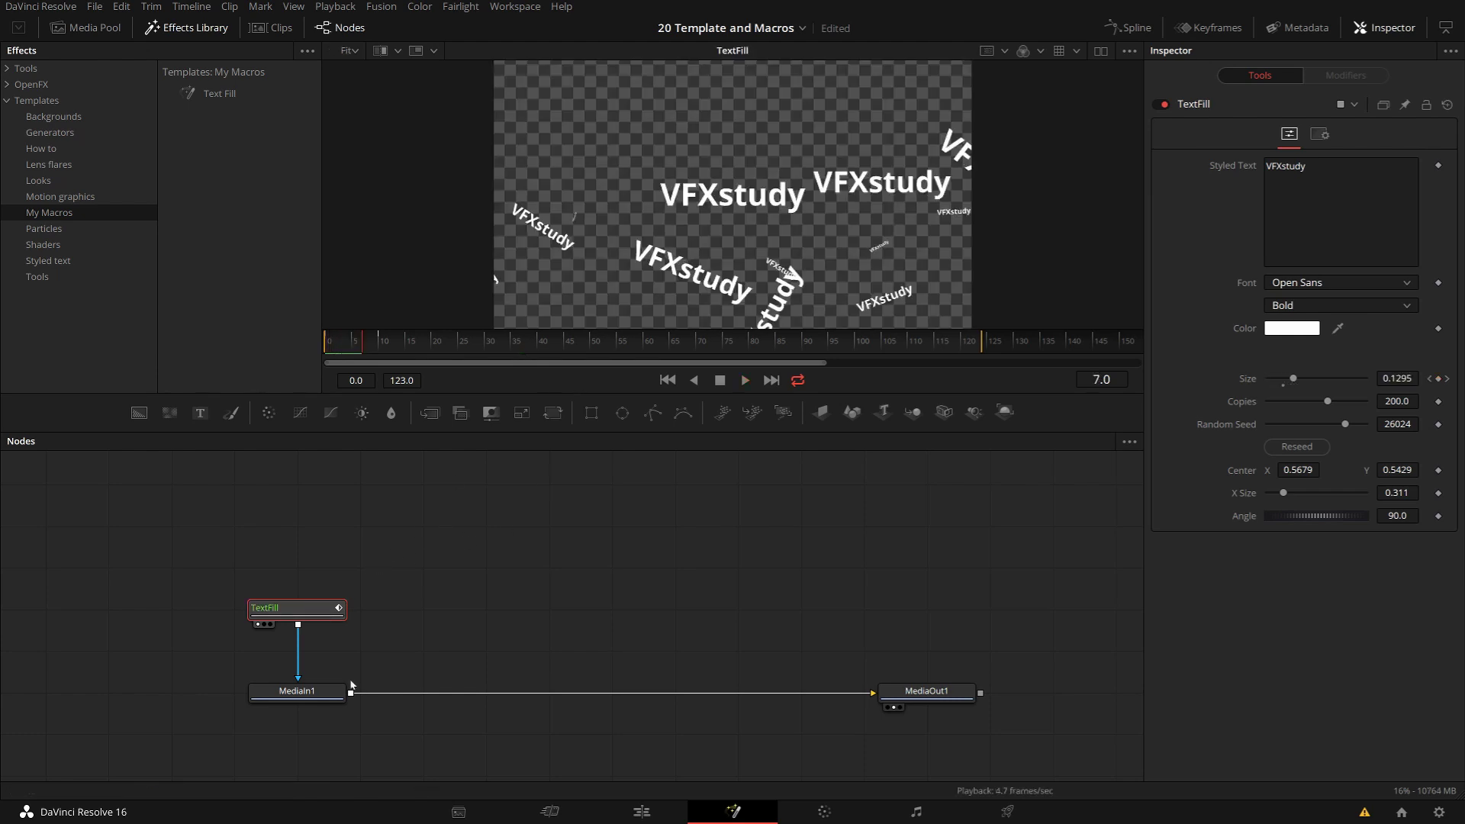
Check the masked MediaIn1 result from frame 0, stop playback, and return to the Edit page.
click(297, 691)
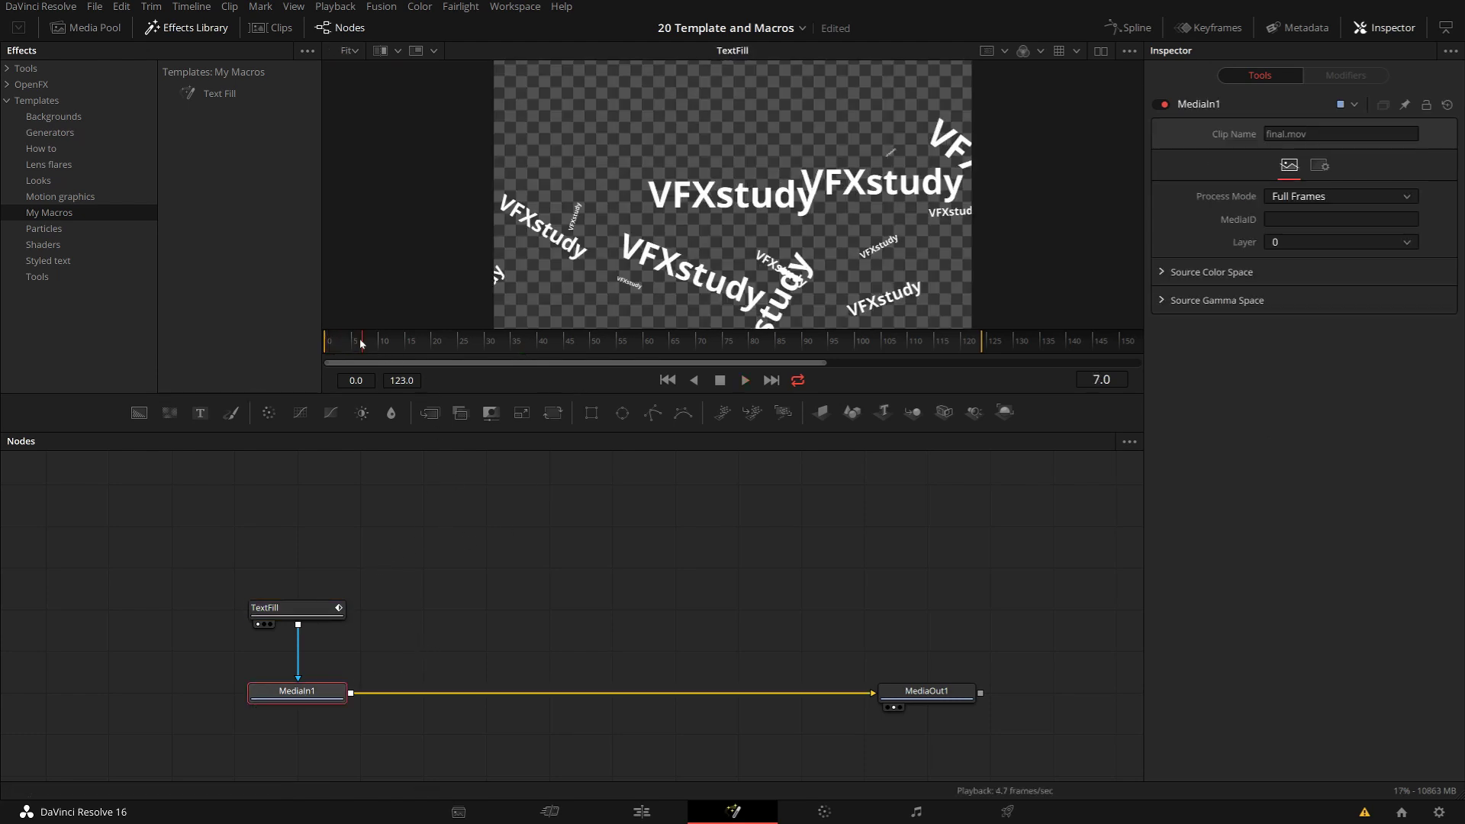
drag(361, 343, 327, 345)
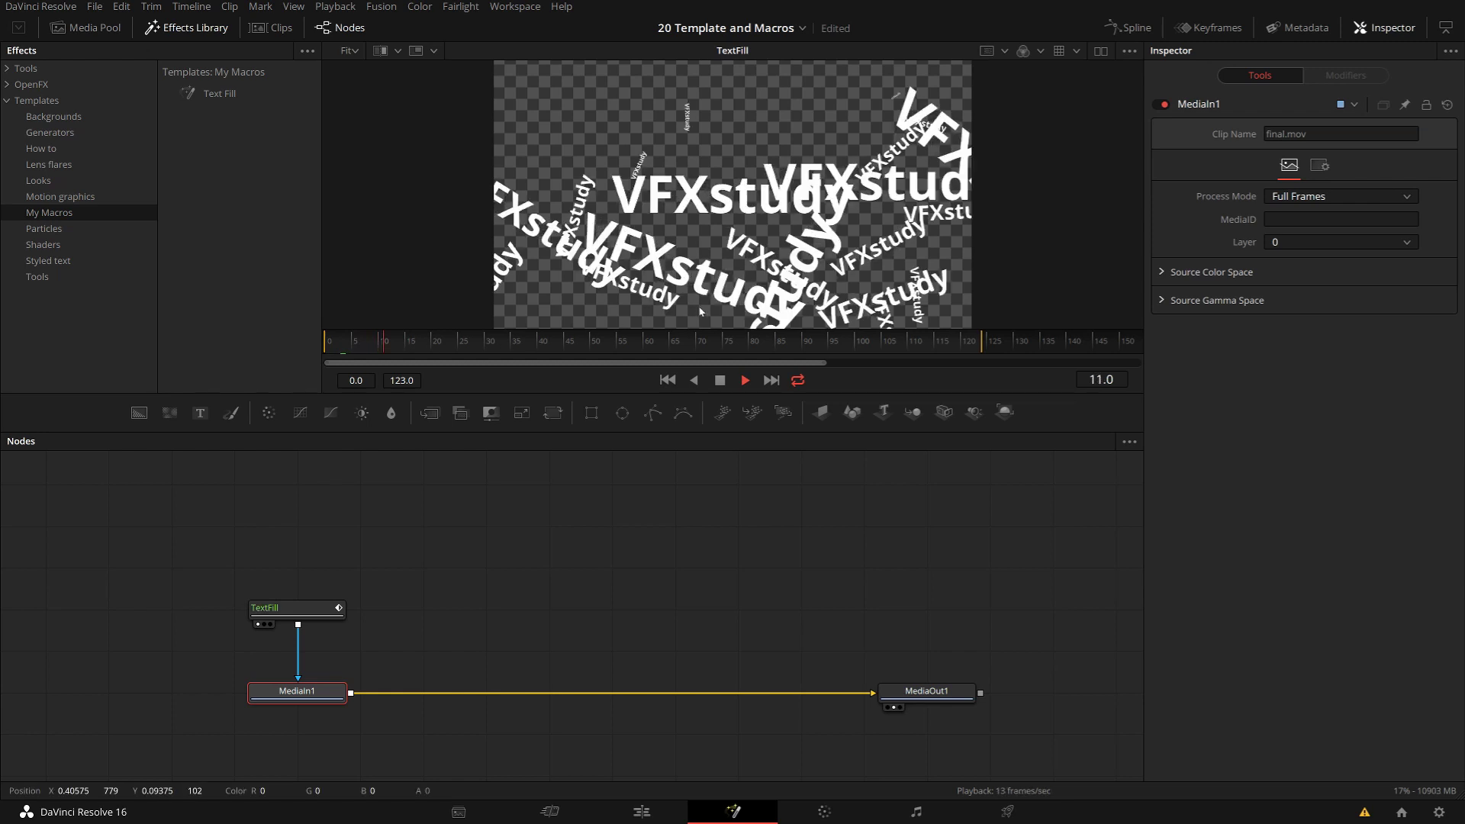
click(273, 708)
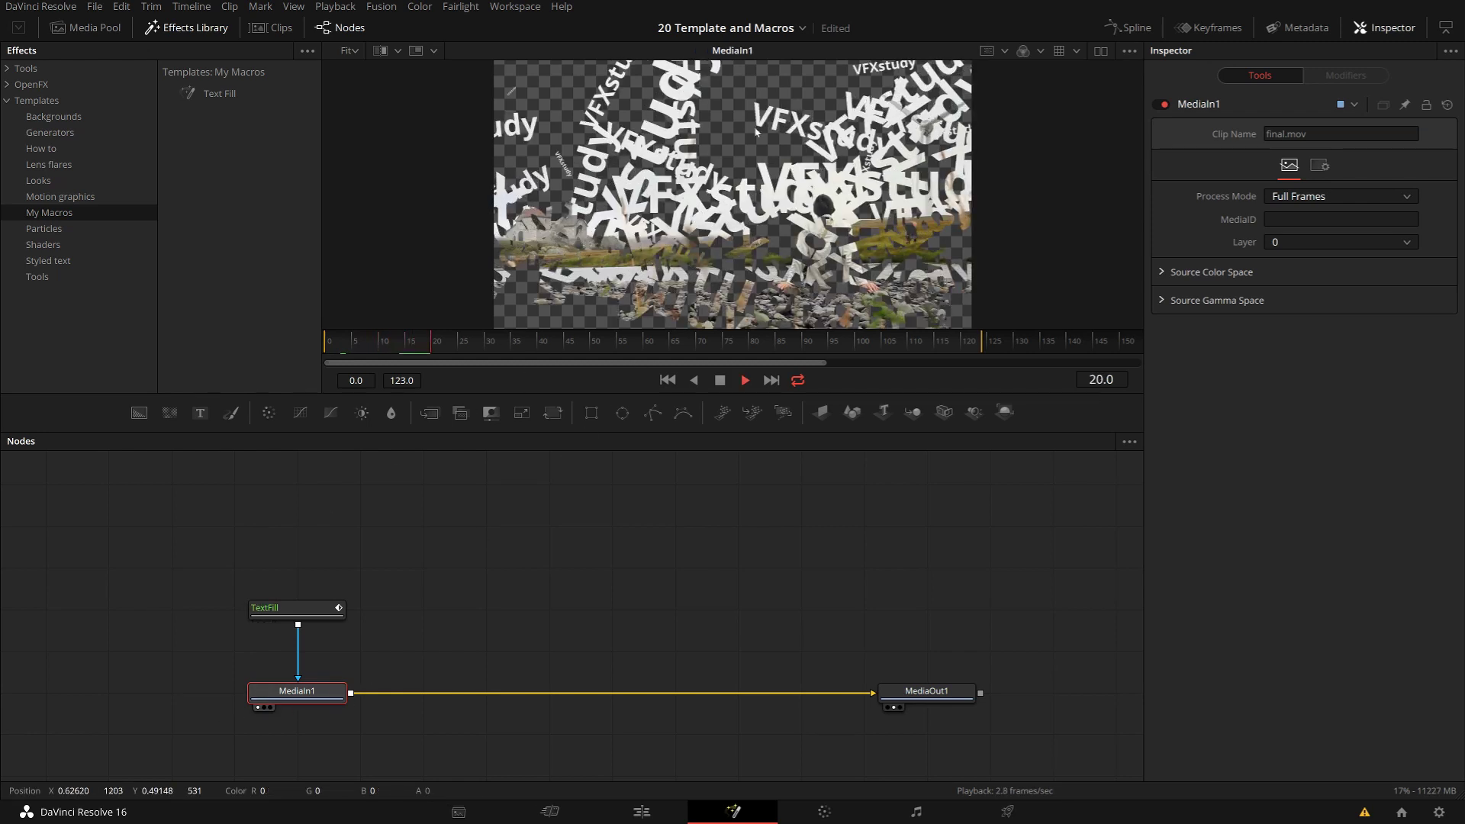
key(space)
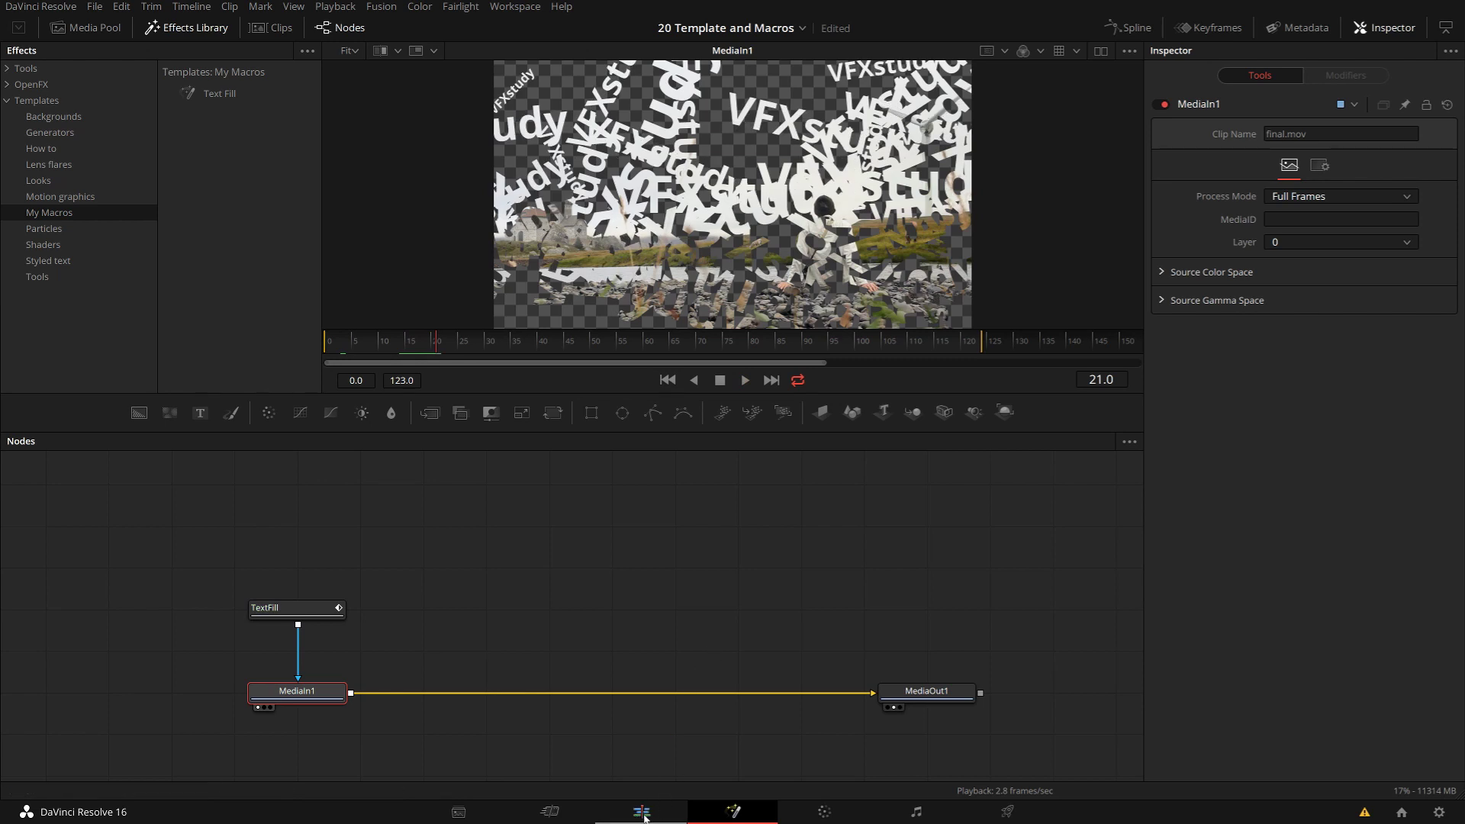
click(642, 812)
Place the playhead at 01:00:09:14, just before the first final.mov clip.
click(904, 440)
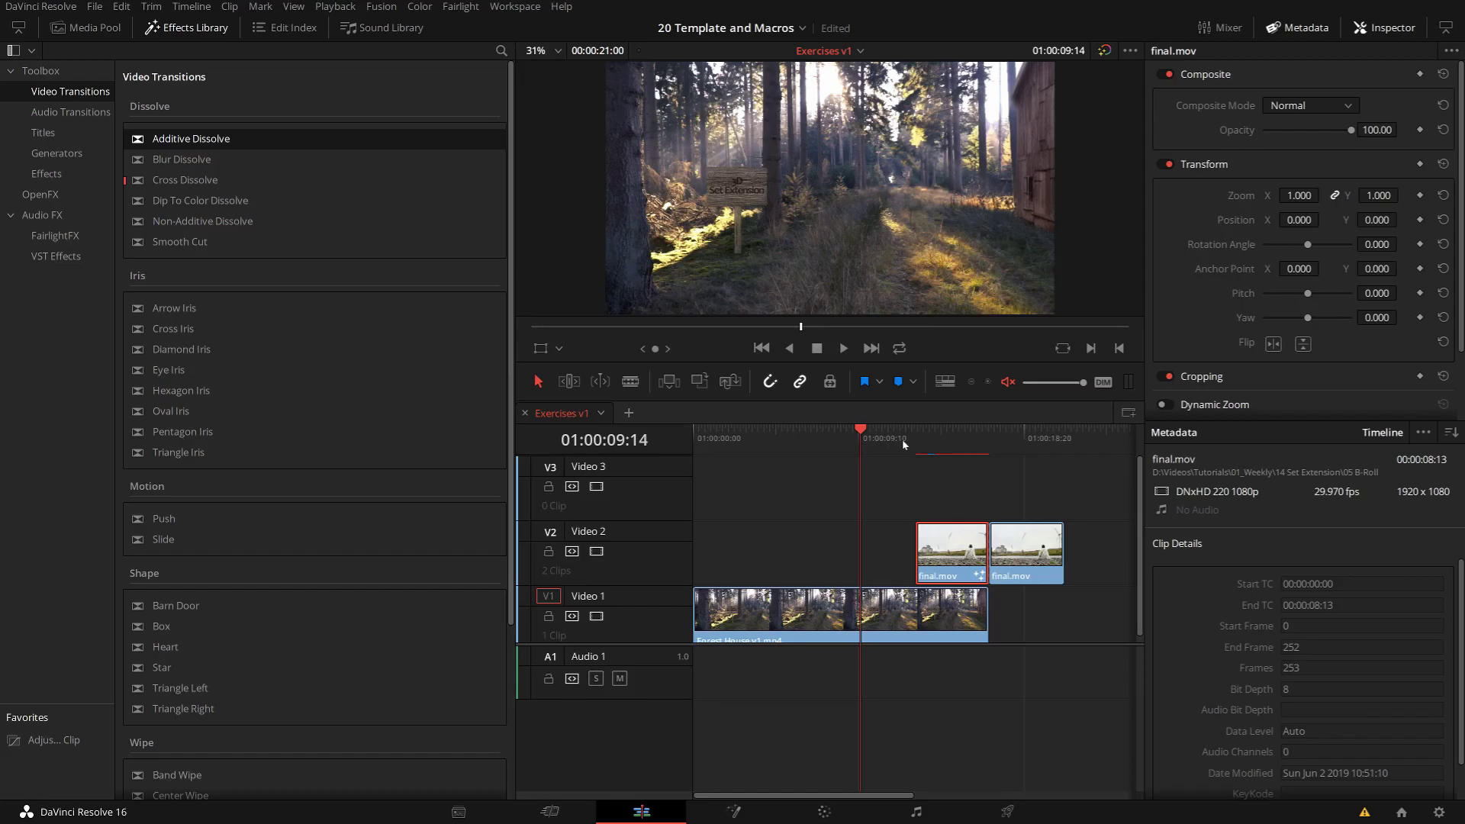